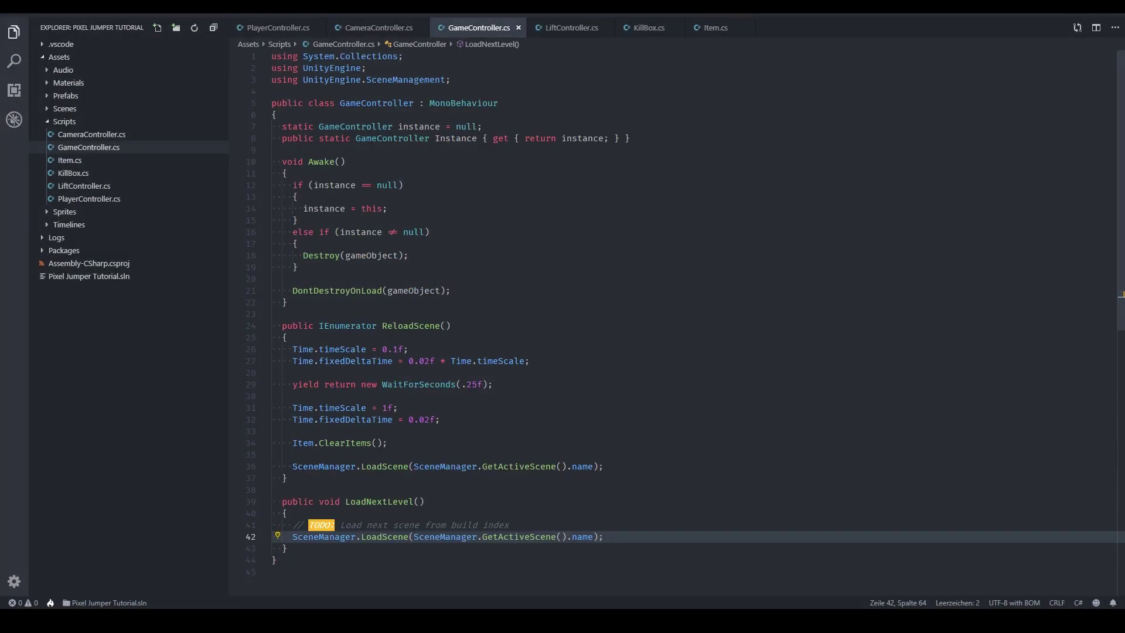
# Declare int sceneCount, int activeSceneIndex and float sceneLoadDelay = 2f below the Instance property.
pyautogui.click(629, 139)
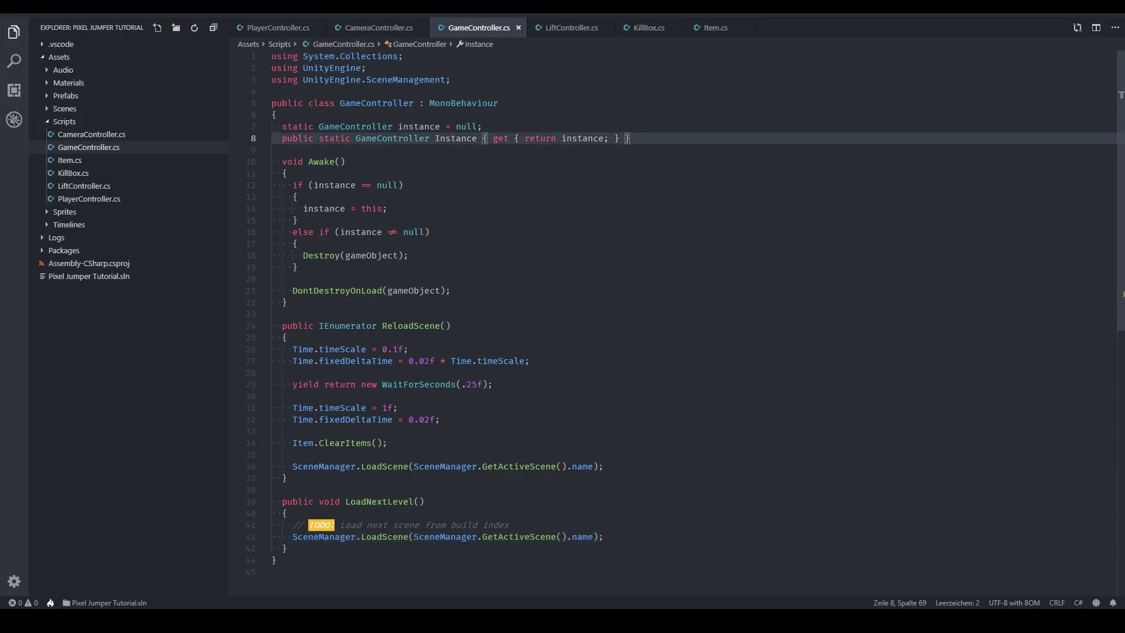
pyautogui.press('Return')
pyautogui.press('Return')
pyautogui.write('int')
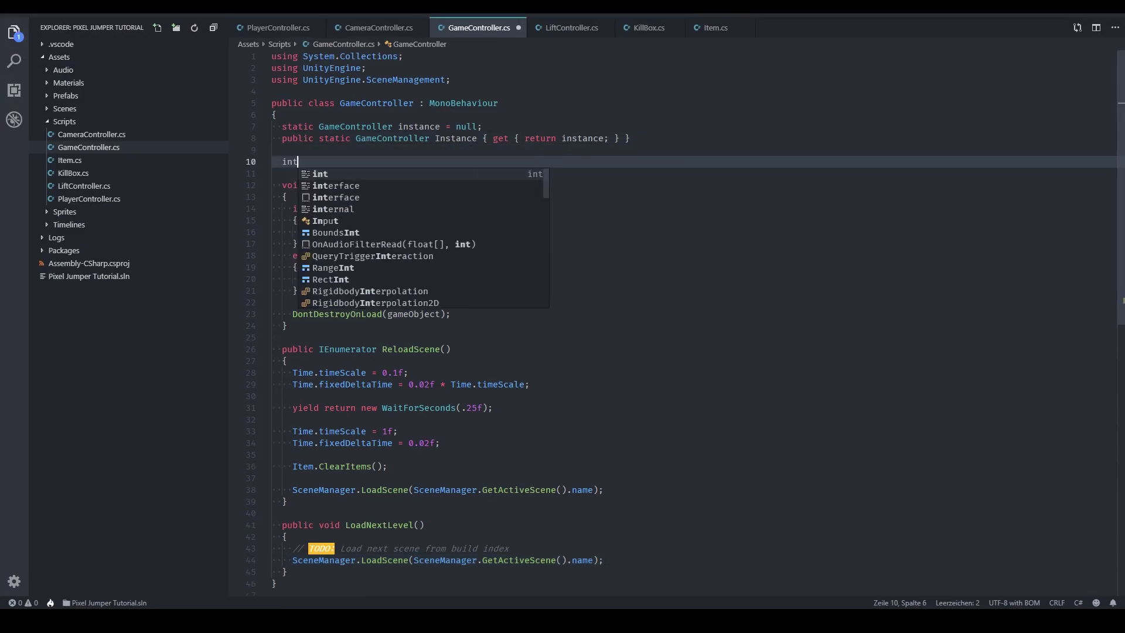
pyautogui.write(' sceneCount')
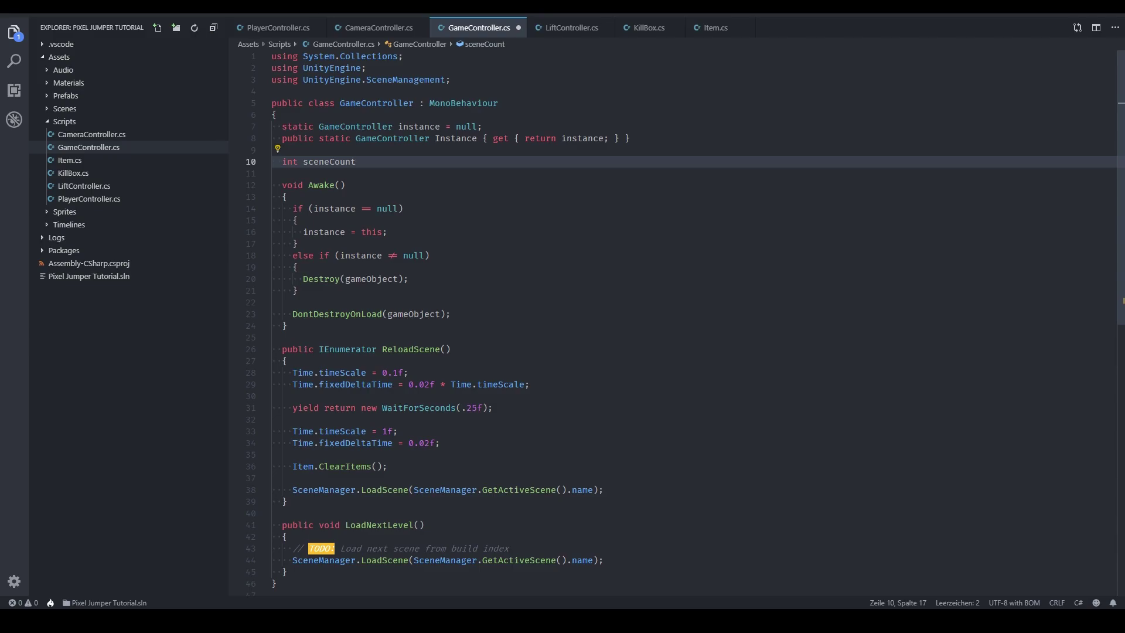
pyautogui.write(';')
pyautogui.press('Return')
pyautogui.write('in')
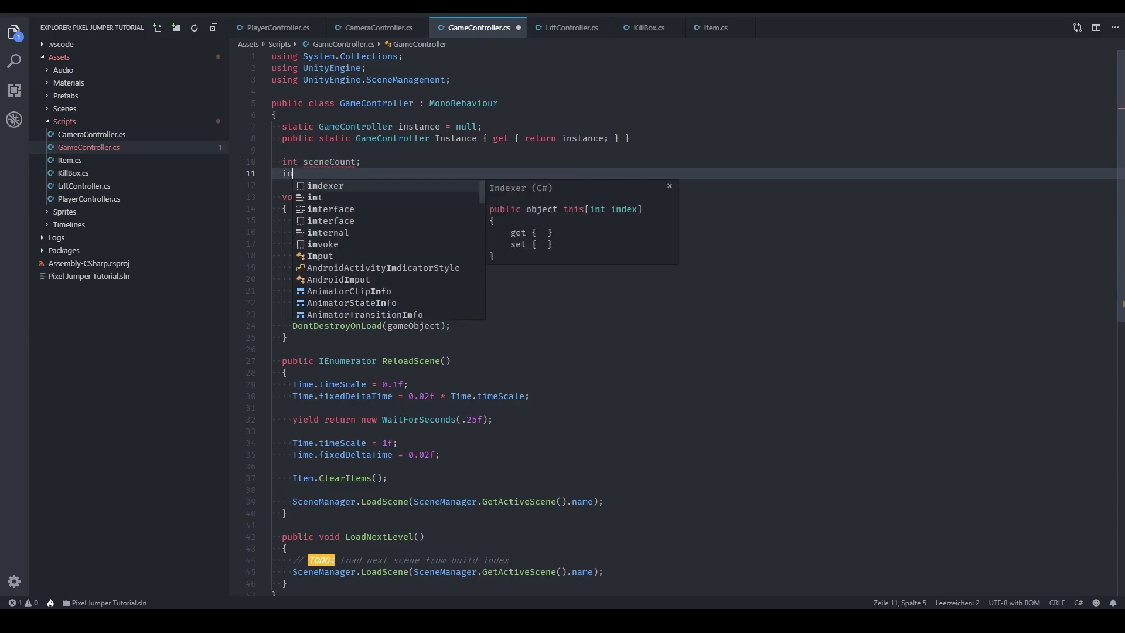
pyautogui.write('t activeSce')
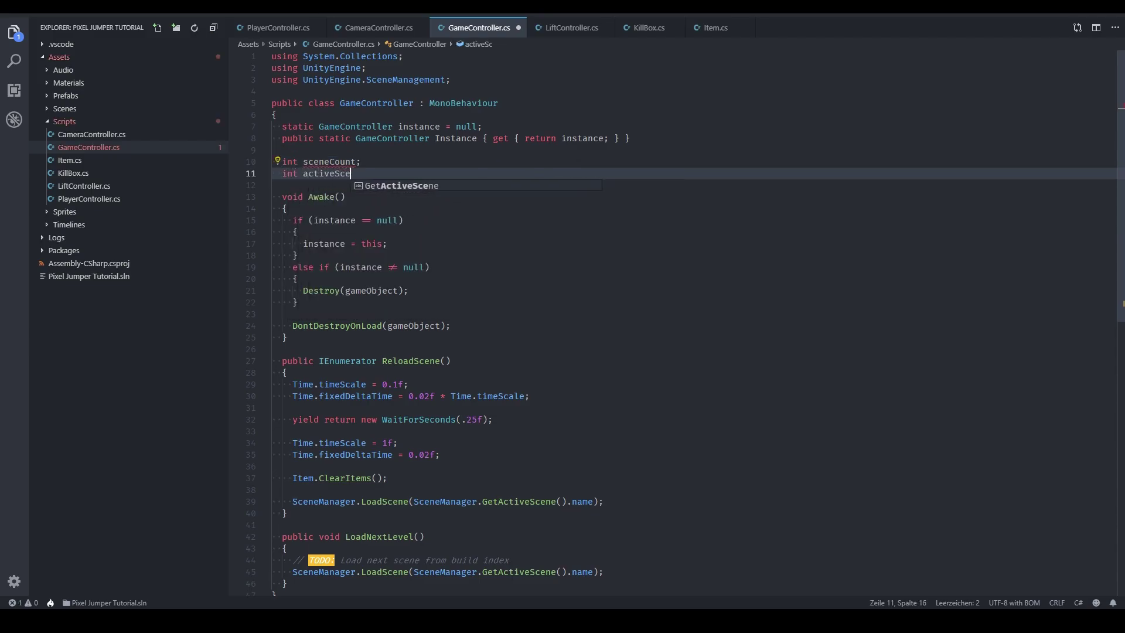
pyautogui.write('neIndex')
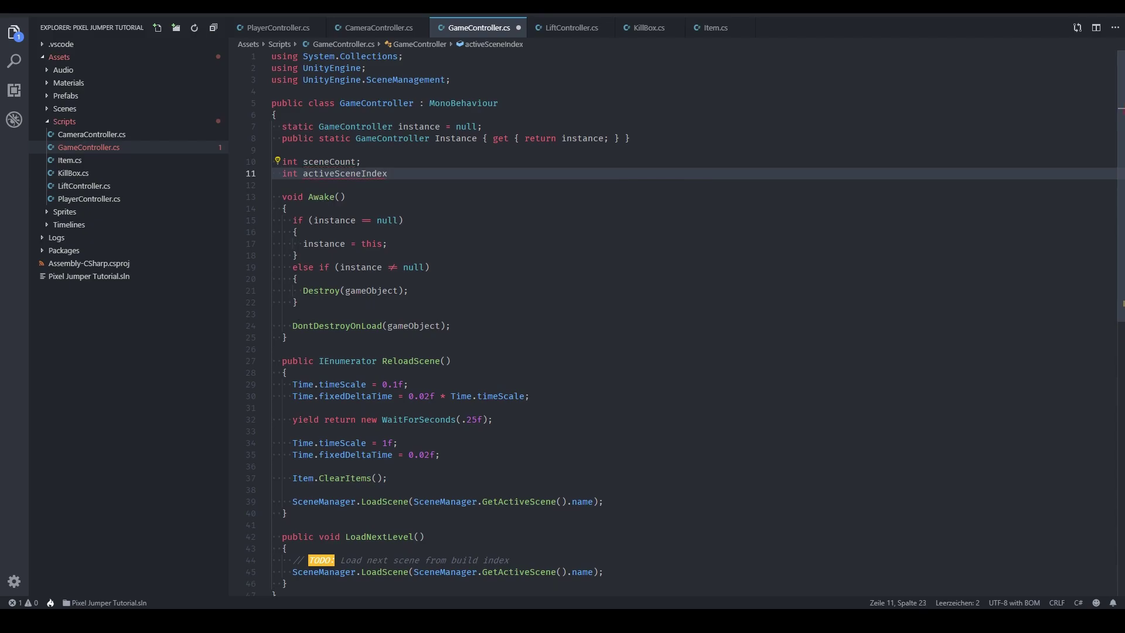
pyautogui.write(';')
pyautogui.press('Return')
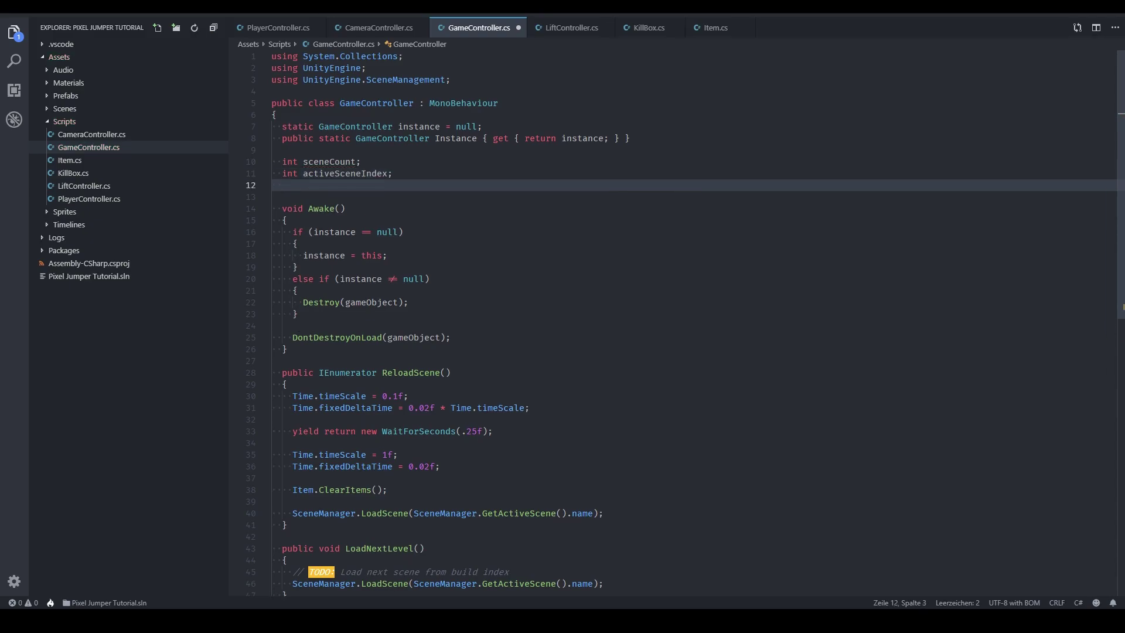
pyautogui.write('float')
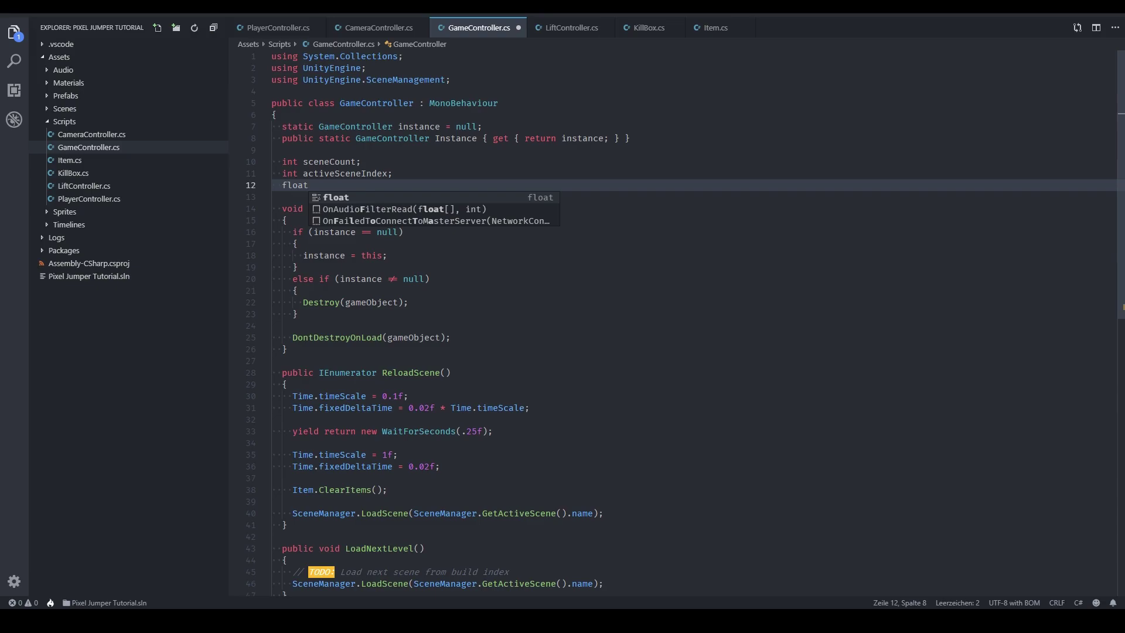
pyautogui.write(' sceneLoa')
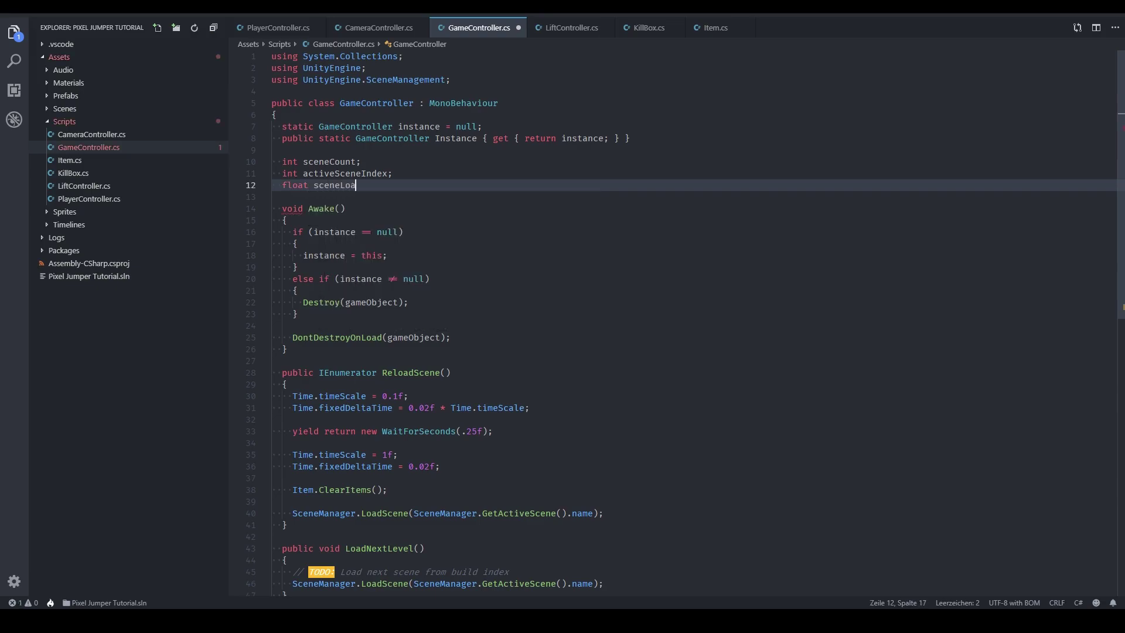
pyautogui.write('dDelay ')
pyautogui.write('= 2f;')
# Add a Start method after Awake that sets sceneCount to SceneManager.sceneCountInBuildSettings.
pyautogui.click(293, 349)
pyautogui.press('Return')
pyautogui.press('Return')
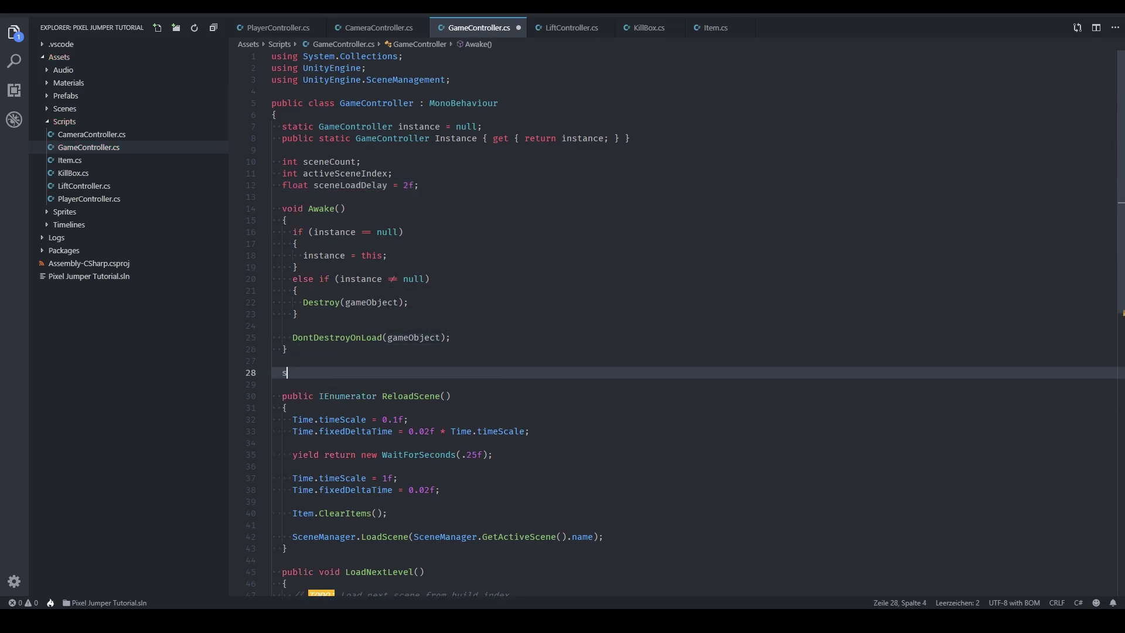
pyautogui.write('star')
pyautogui.press('Tab')
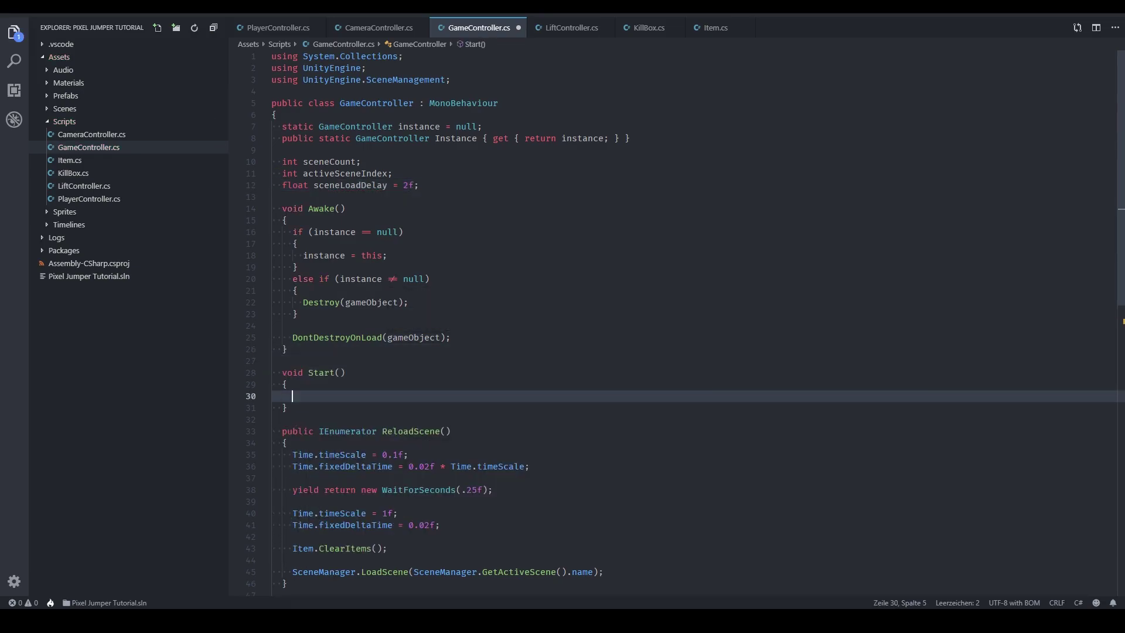
pyautogui.write('scene')
pyautogui.press('Tab')
pyautogui.write('SceneMan')
pyautogui.press('Tab')
pyautogui.write('.')
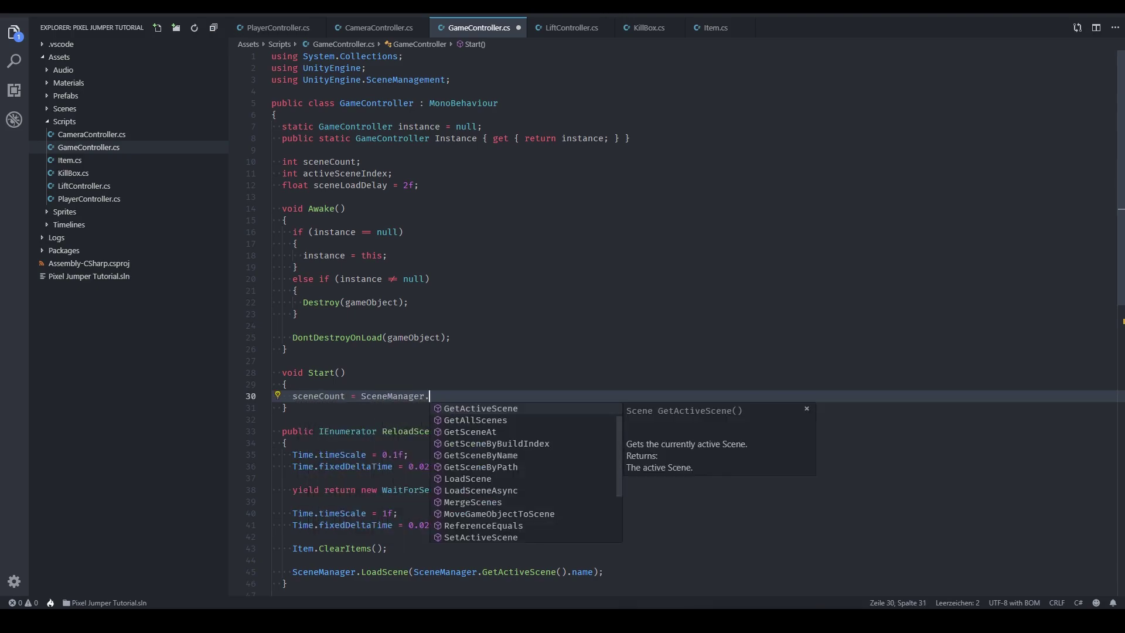
pyautogui.write('scenec')
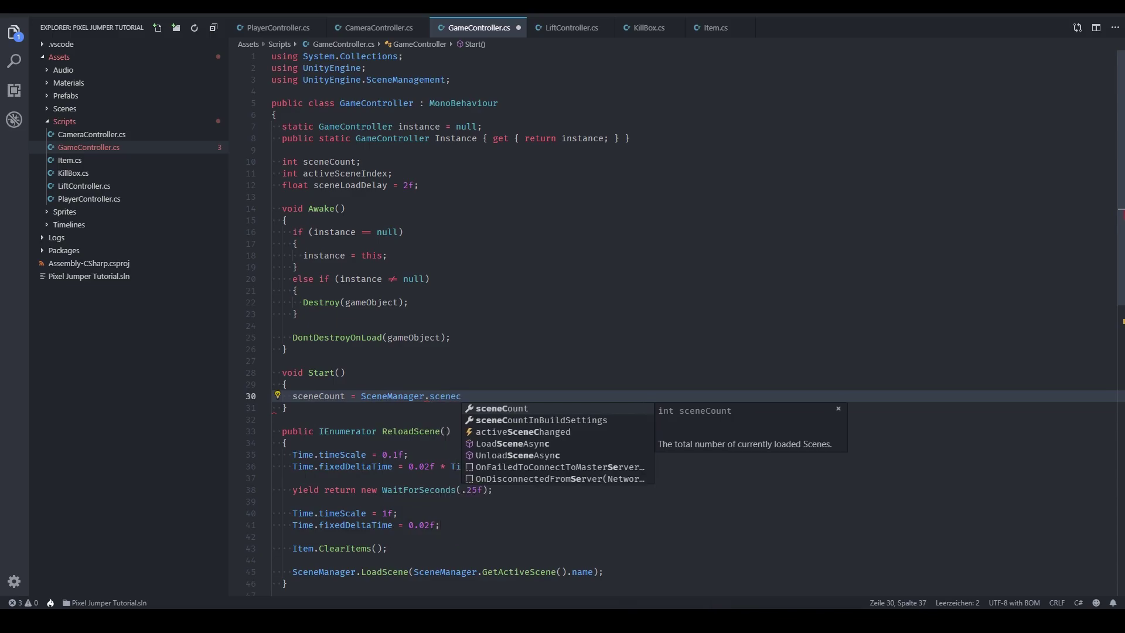
pyautogui.press('Down')
pyautogui.press('Tab')
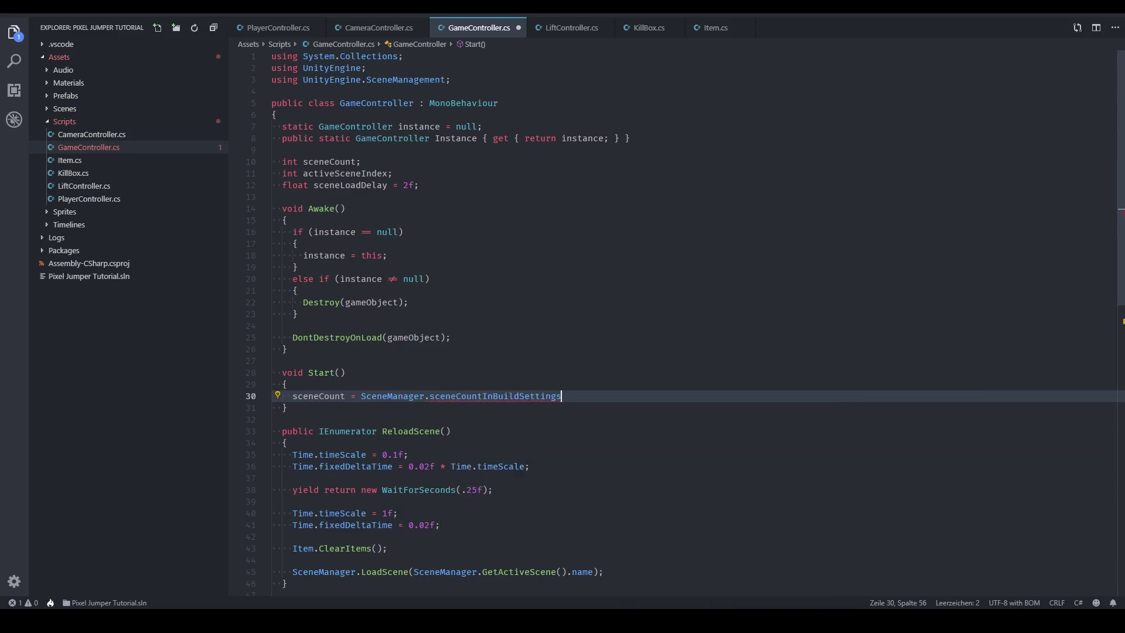
pyautogui.write(';')
# Assign activeSceneIndex = SceneManager.GetActiveScene().buildIndex inside Start.
pyautogui.press('Return')
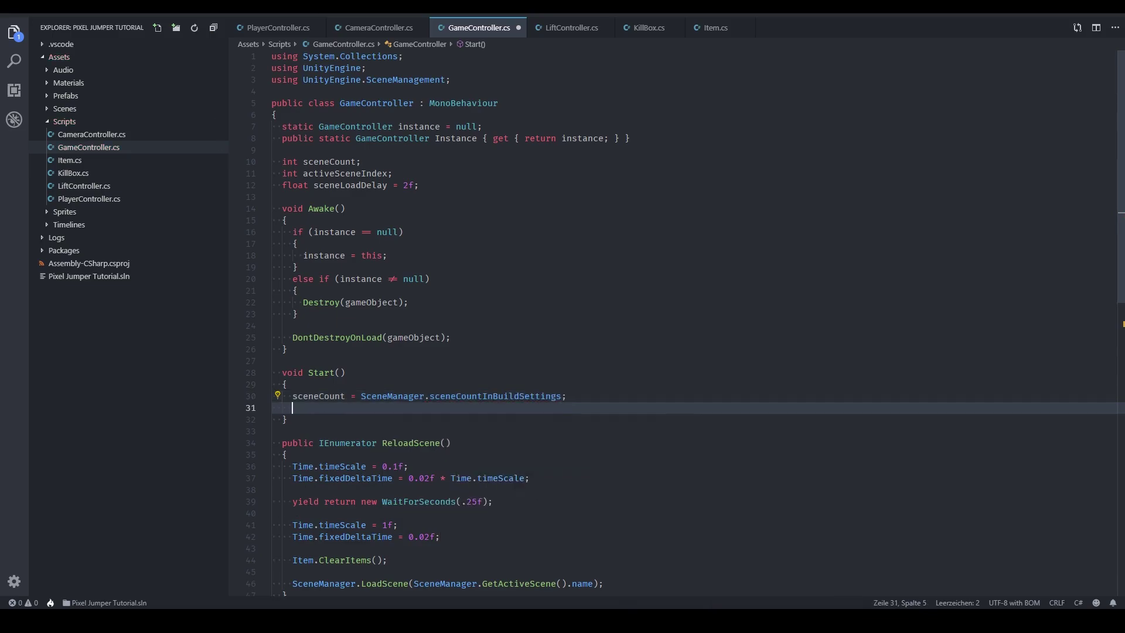
pyautogui.write('actives')
pyautogui.press('Tab')
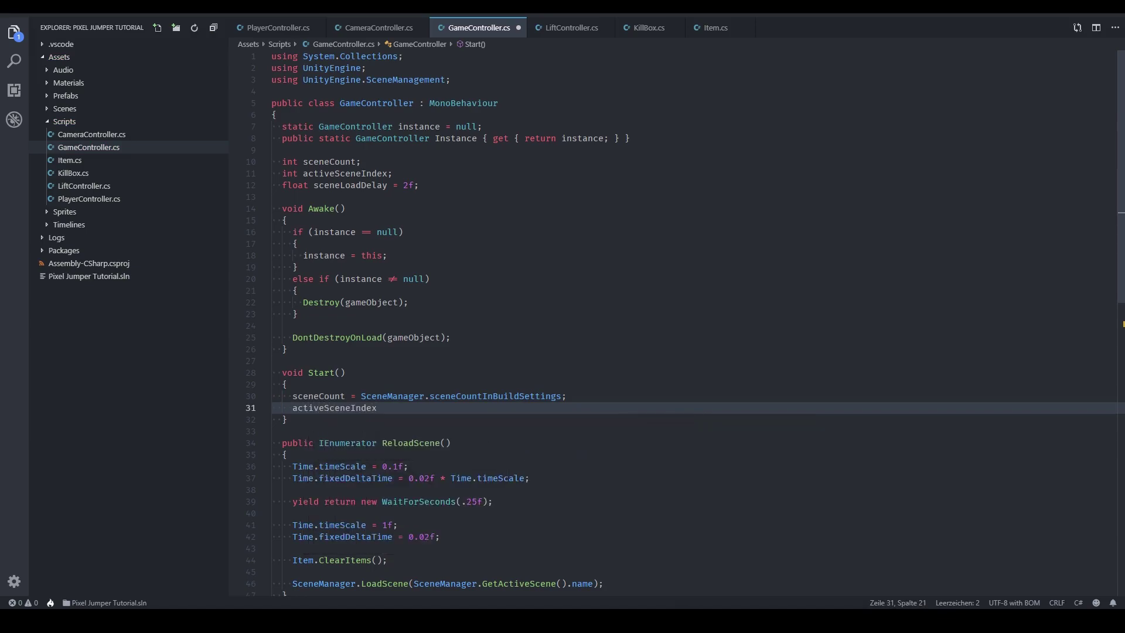
pyautogui.write('= S')
pyautogui.press('Tab')
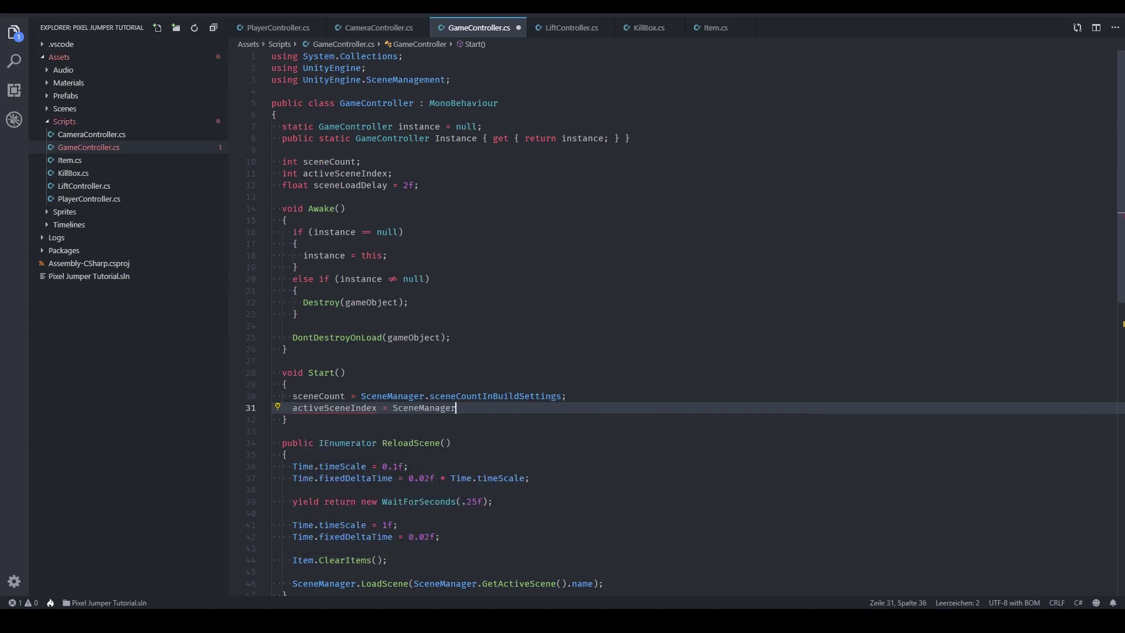
pyautogui.write('.getA')
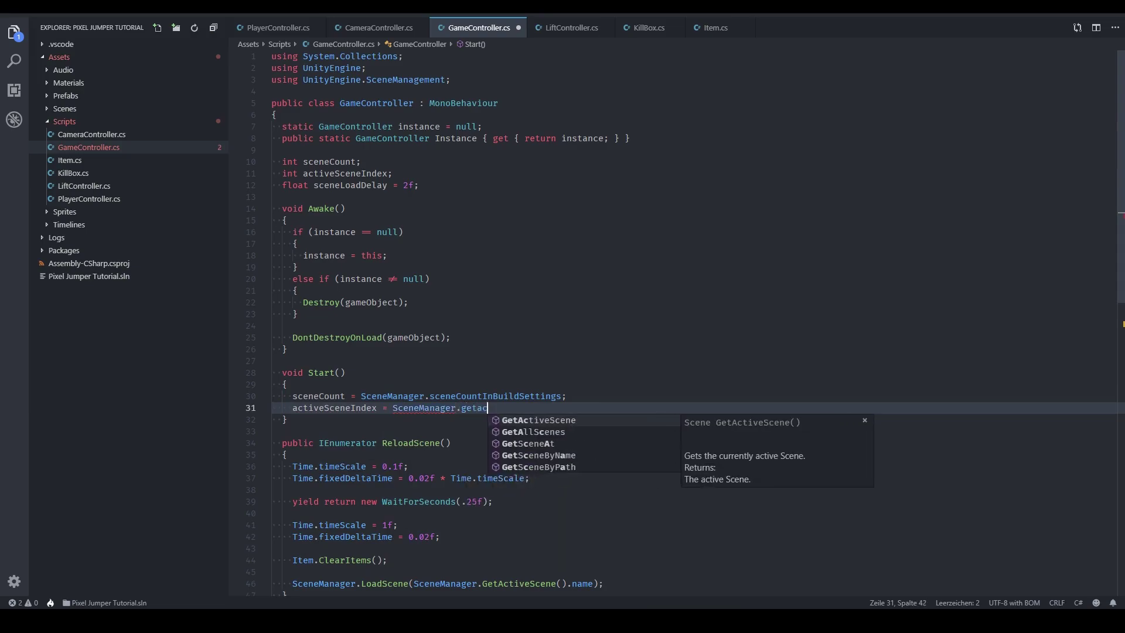
pyautogui.press('Tab')
pyautogui.write('().')
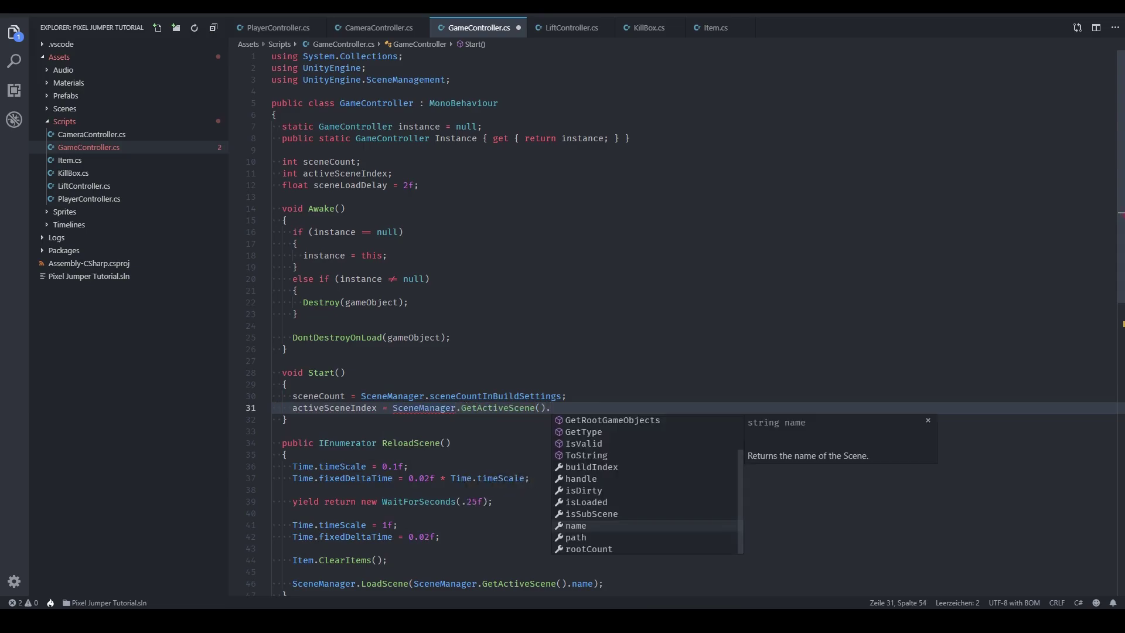
pyautogui.write('bu')
pyautogui.press('Tab')
pyautogui.write(';')
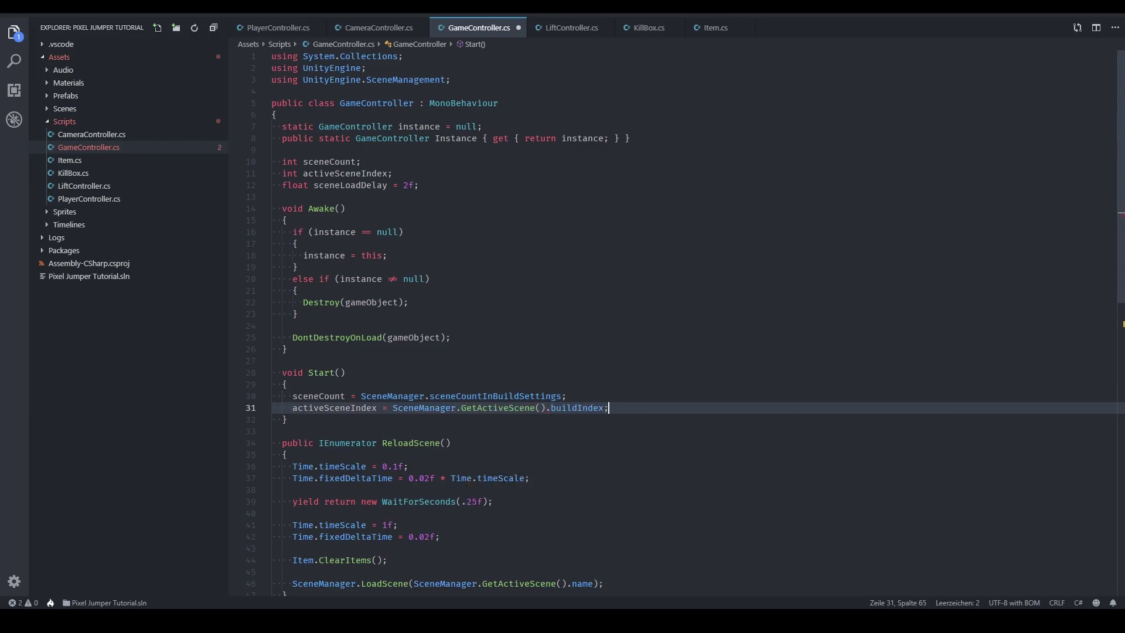
# Subscribe OnSceneLoaded to SceneManager.sceneLoaded in Start.
pyautogui.press('Return')
pyautogui.press('Return')
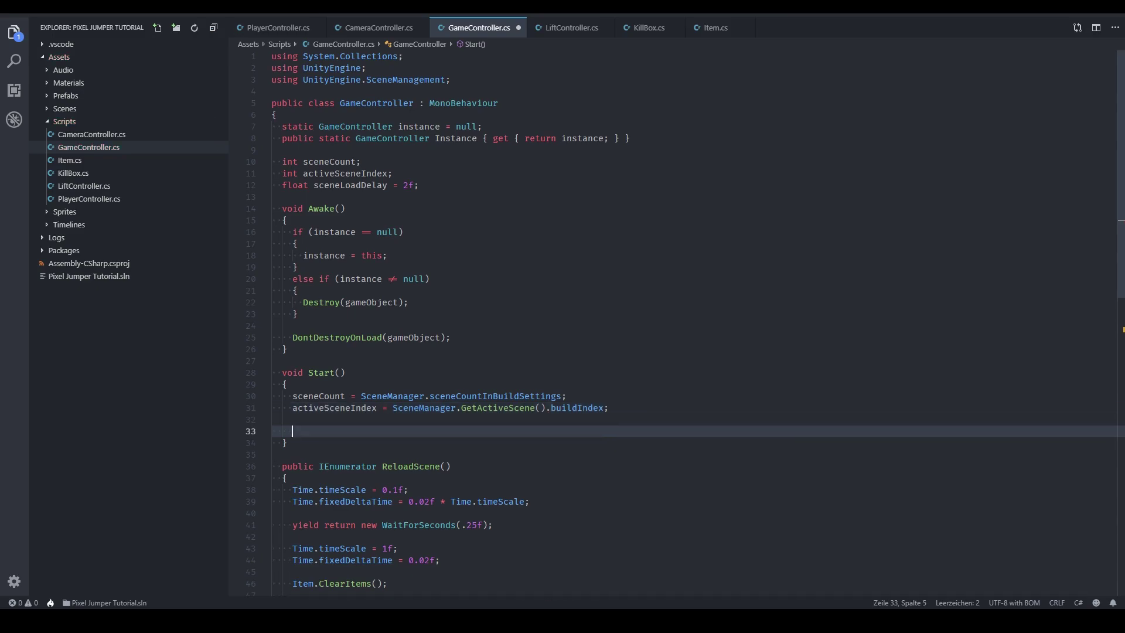
pyautogui.write('SceneManager')
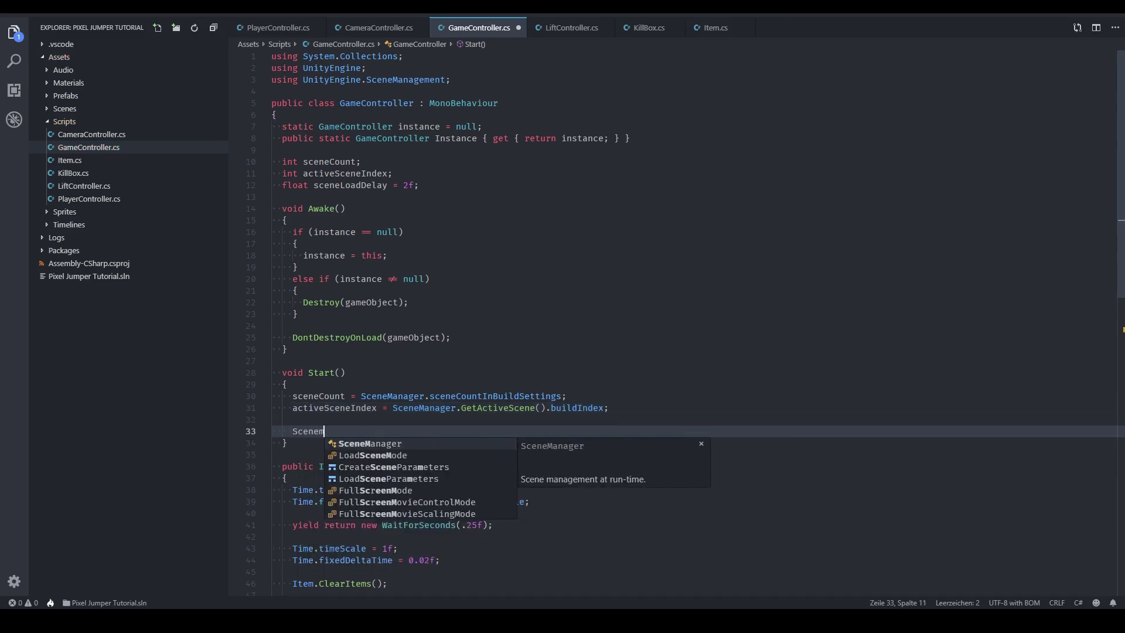
pyautogui.press('Escape')
pyautogui.write('.sc')
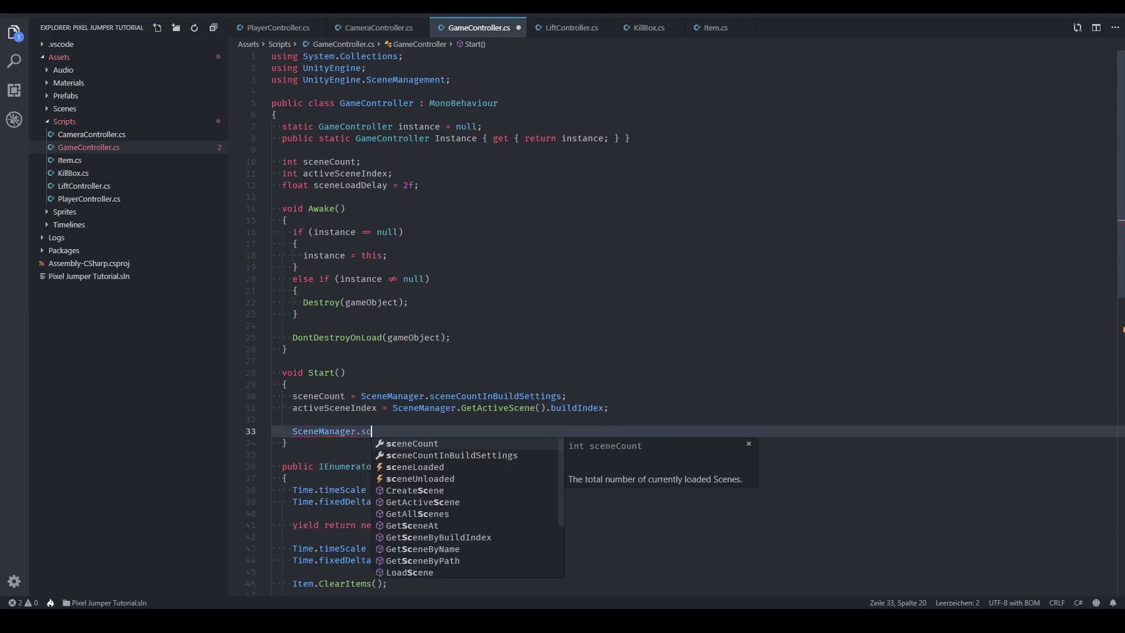
pyautogui.write('enelo')
pyautogui.press('Tab')
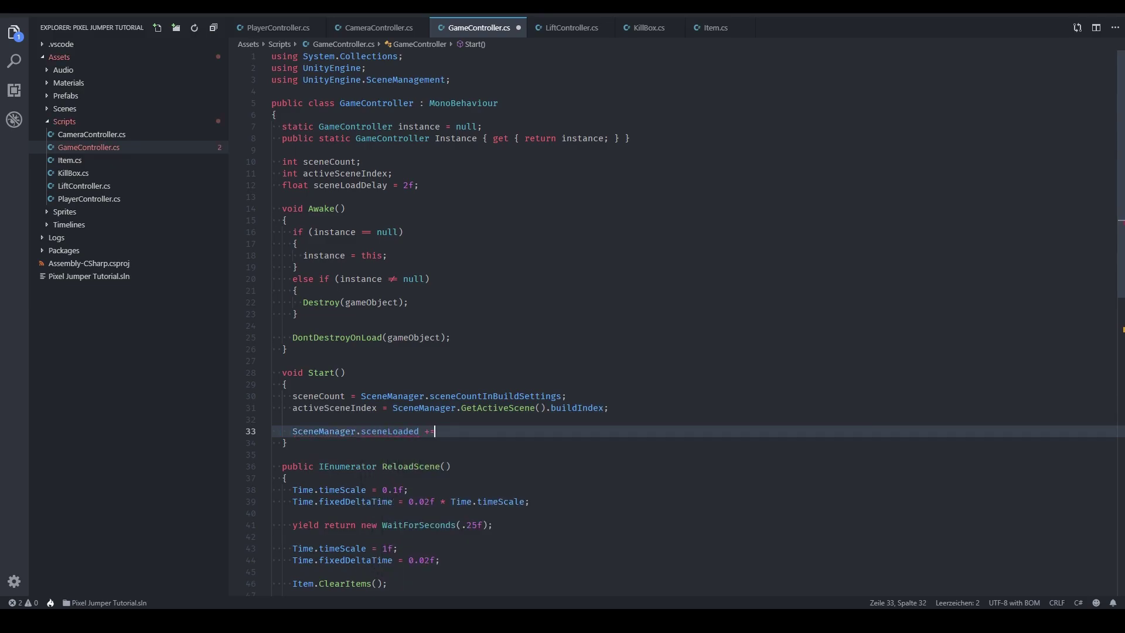
pyautogui.write(' OnSceneLoad')
pyautogui.write('ed;')
# Declare void OnSceneLoaded(Scene scene, LoadSceneMode mode) after the LoadNextLevel method.
pyautogui.scroll(-5, 679, 319)
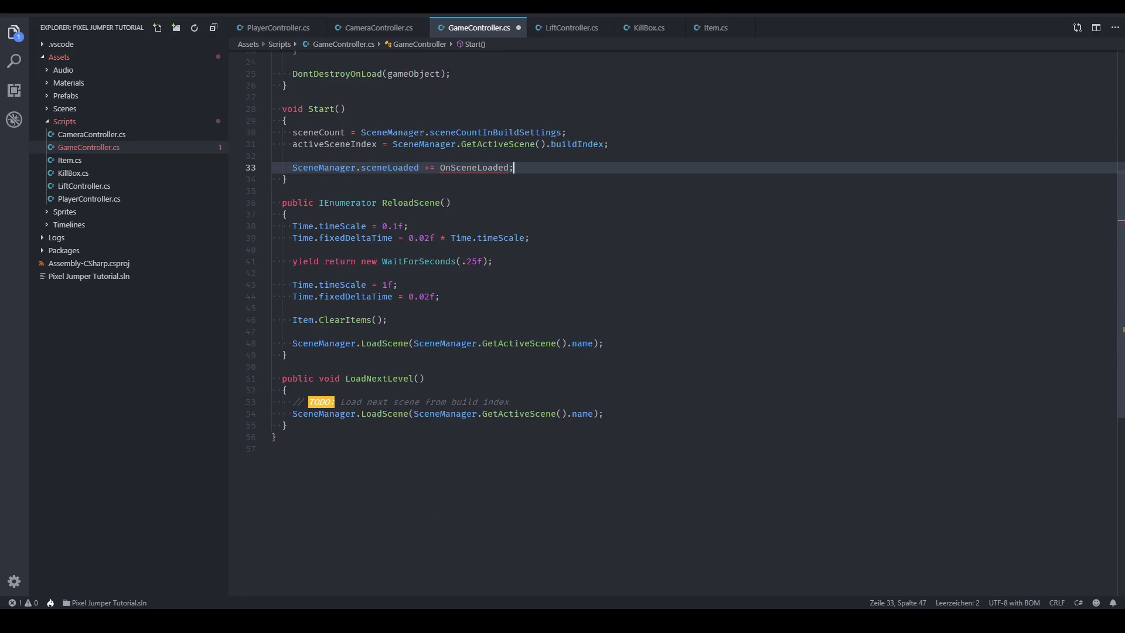
pyautogui.click(287, 425)
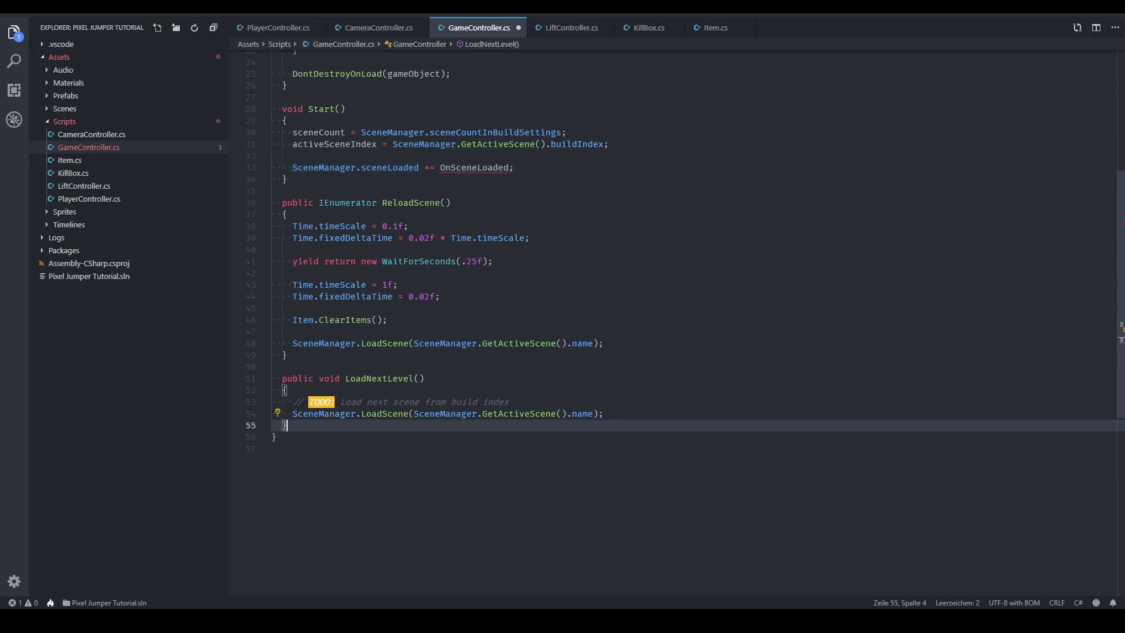
pyautogui.press('Return')
pyautogui.press('Return')
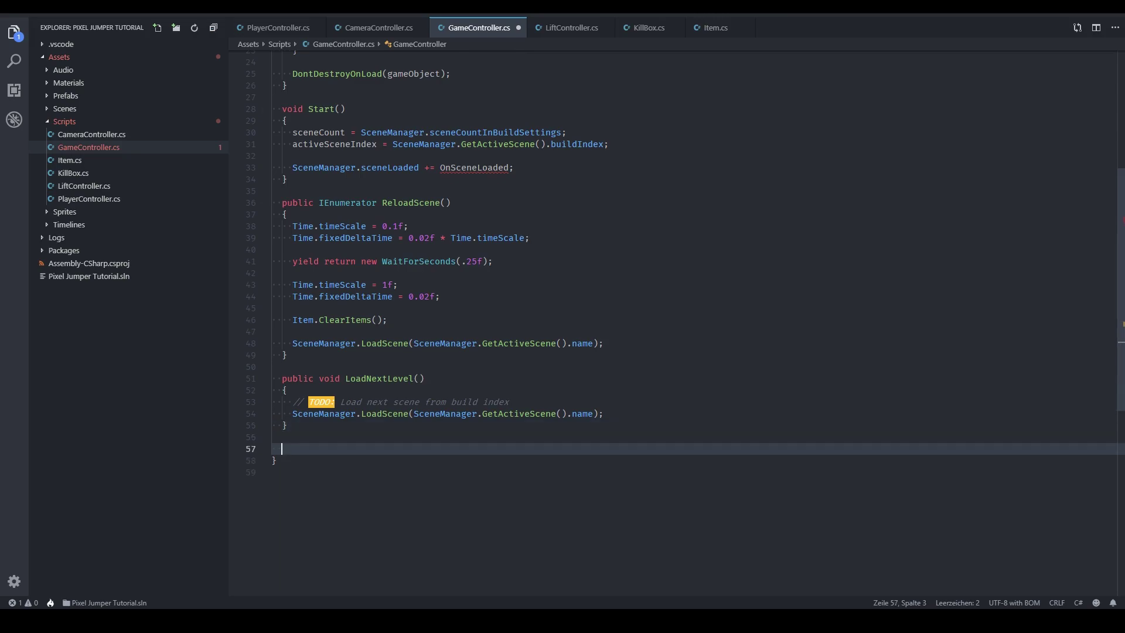
pyautogui.write('void OnScene')
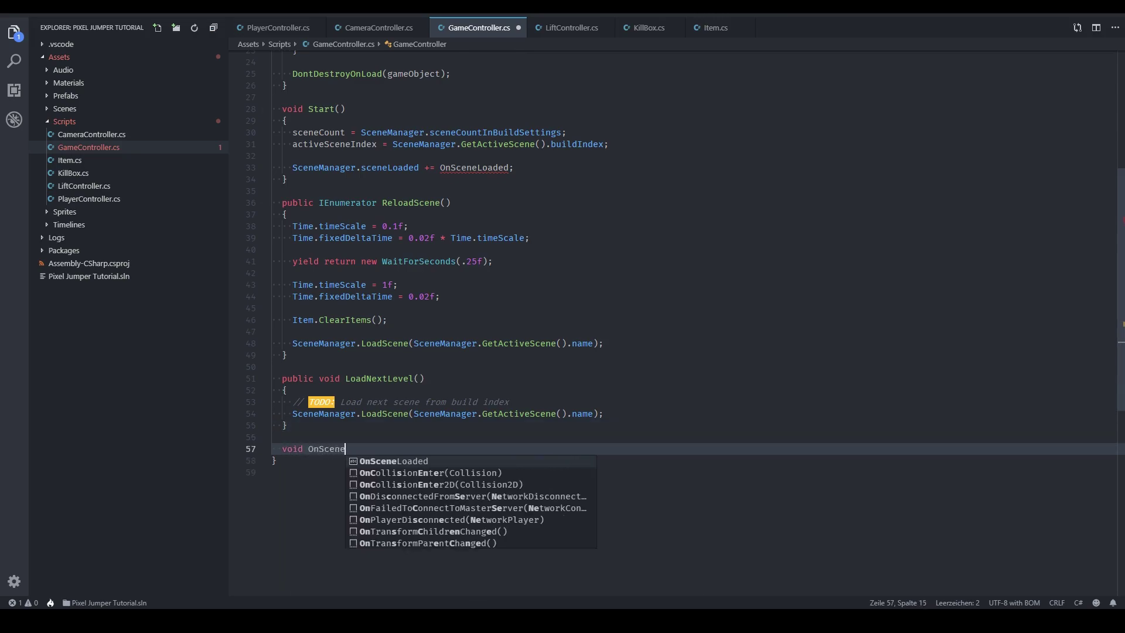
pyautogui.press('Tab')
pyautogui.write('(Sce')
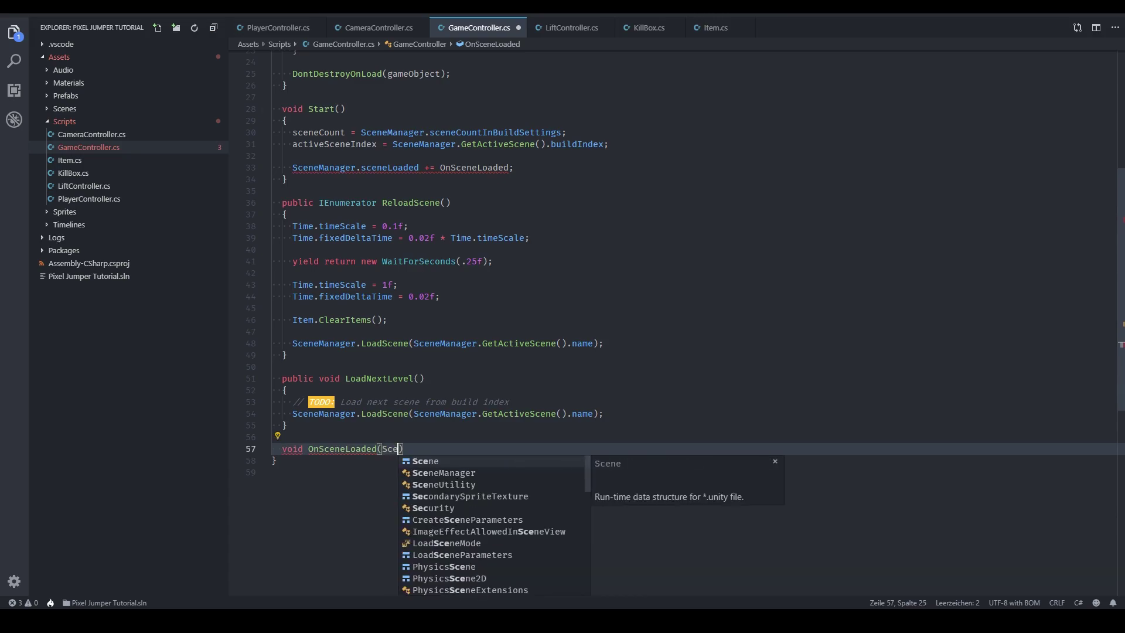
pyautogui.press('Tab')
pyautogui.write('scene, ')
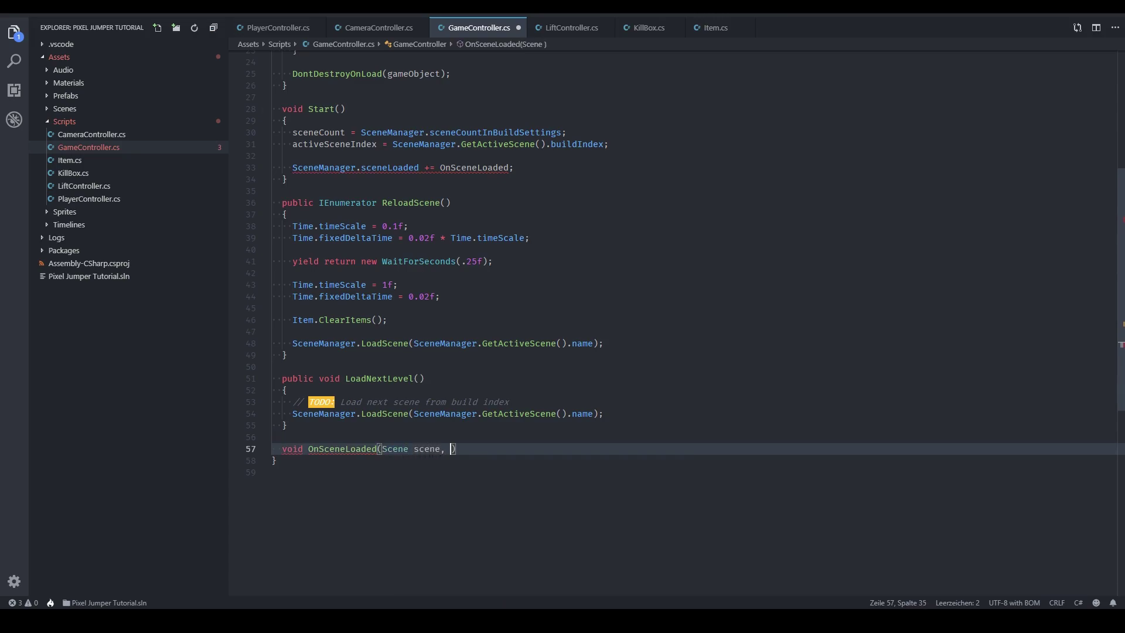
pyautogui.write('Load')
pyautogui.press('Tab')
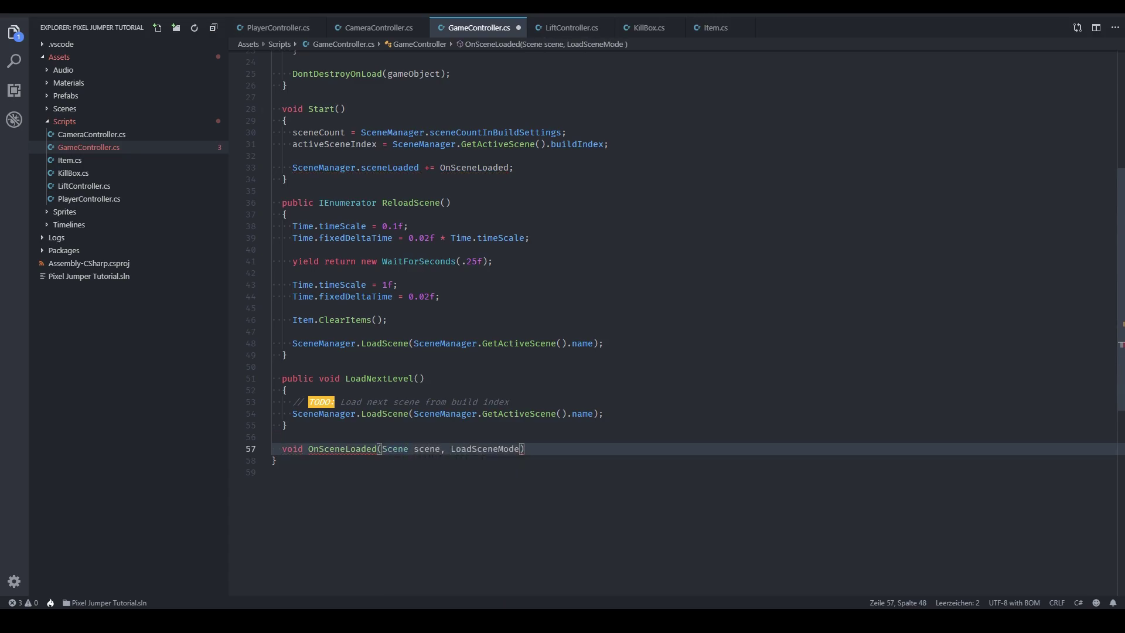
pyautogui.write('mode)')
# Give OnSceneLoaded a body assigning activeSceneIndex = scene.buildIndex.
pyautogui.press('Return')
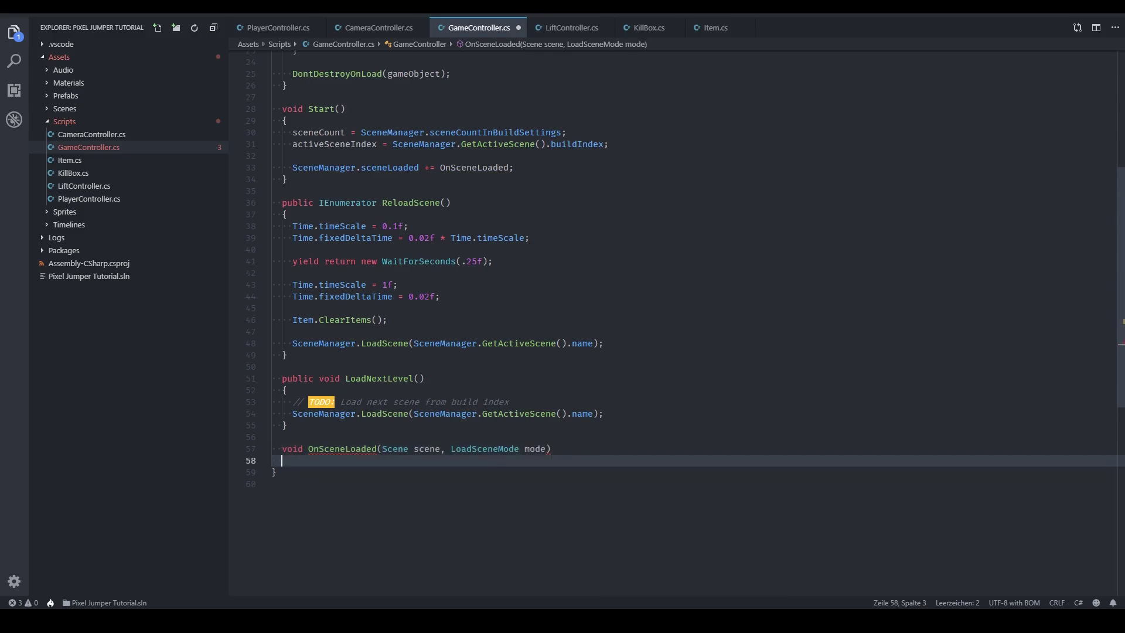
pyautogui.write('{')
pyautogui.press('Return')
pyautogui.write('ac')
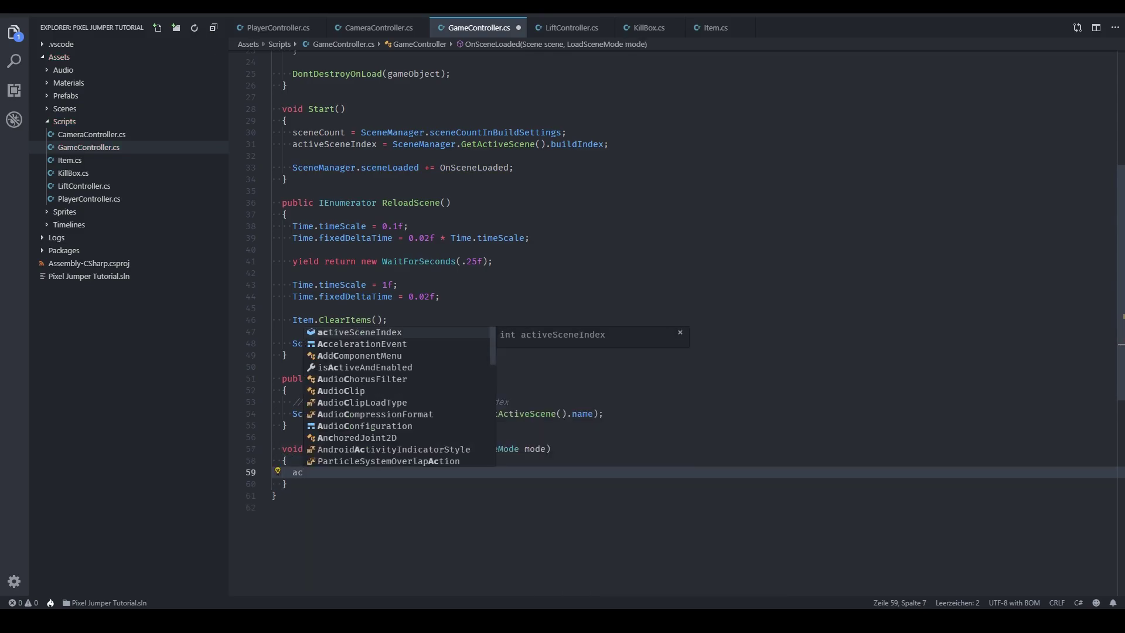
pyautogui.write('t')
pyautogui.press('Tab')
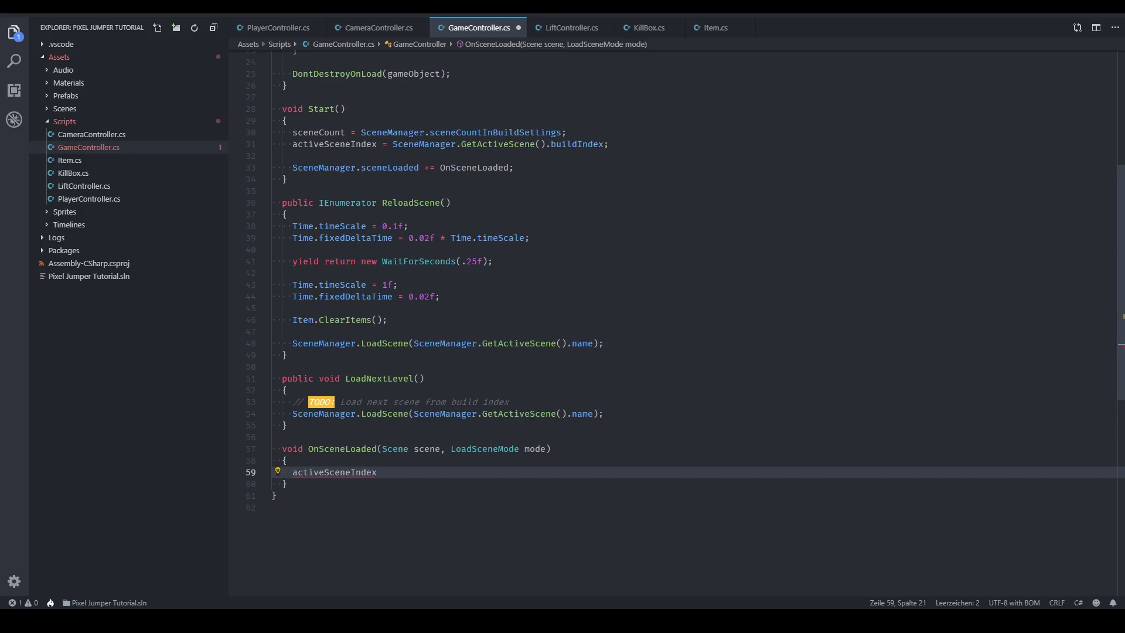
pyautogui.write(' = scene')
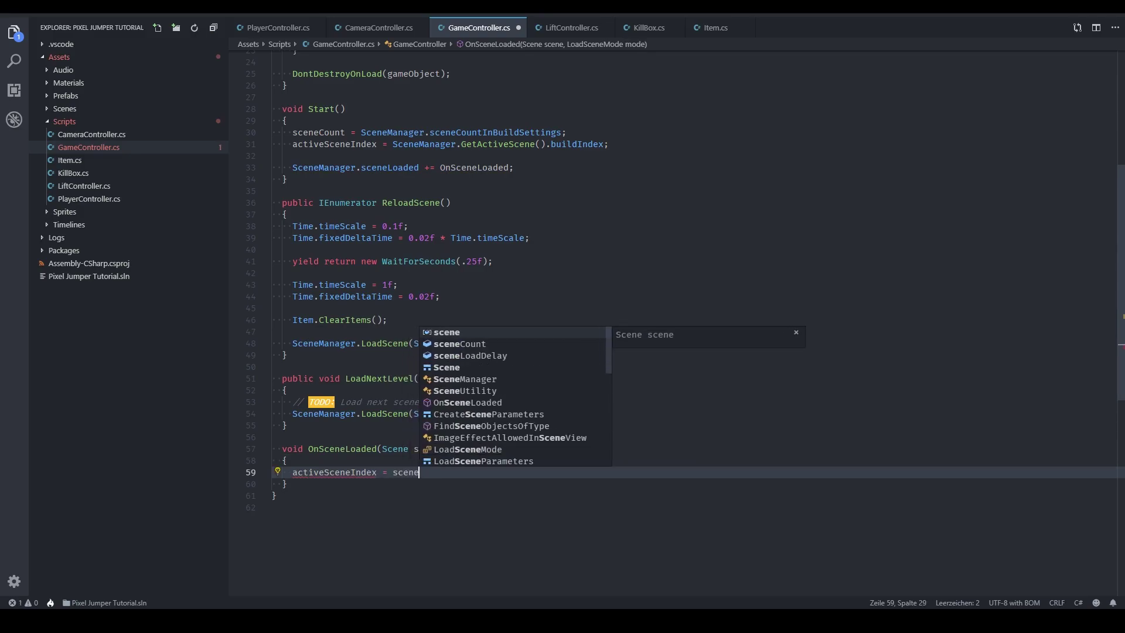
pyautogui.write('.b')
pyautogui.press('Tab')
# Replace LoadNextLevel's placeholder TODO and LoadScene lines with StartCoroutine("NextLevel").
pyautogui.write(';')
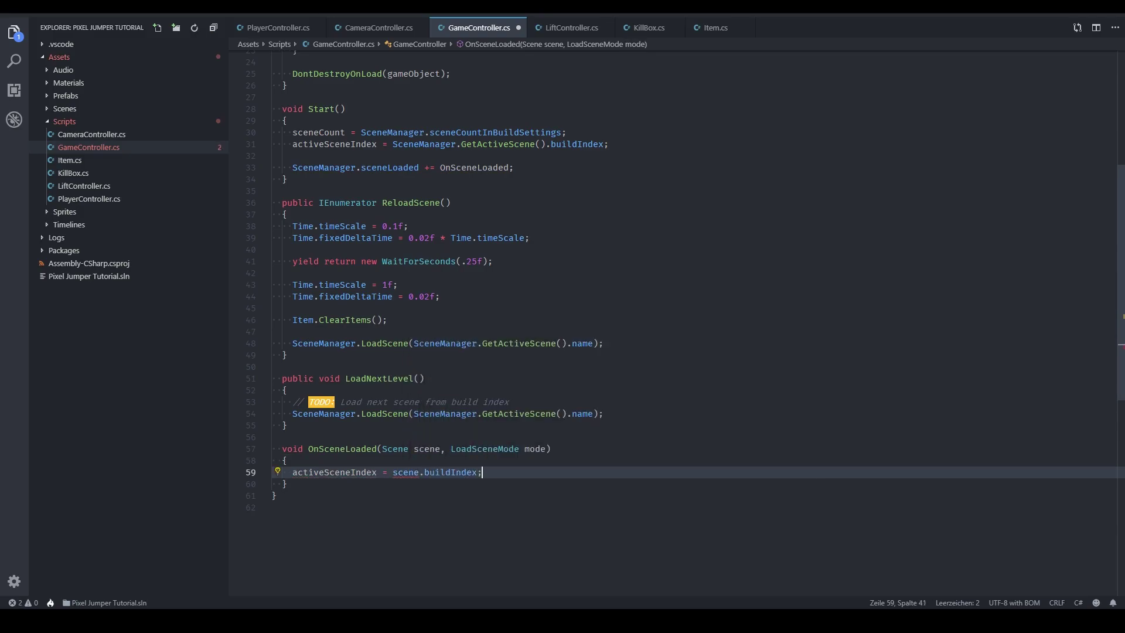
pyautogui.press('Up')
pyautogui.press('Up')
pyautogui.press('Up')
pyautogui.press('Up')
pyautogui.press('Up')
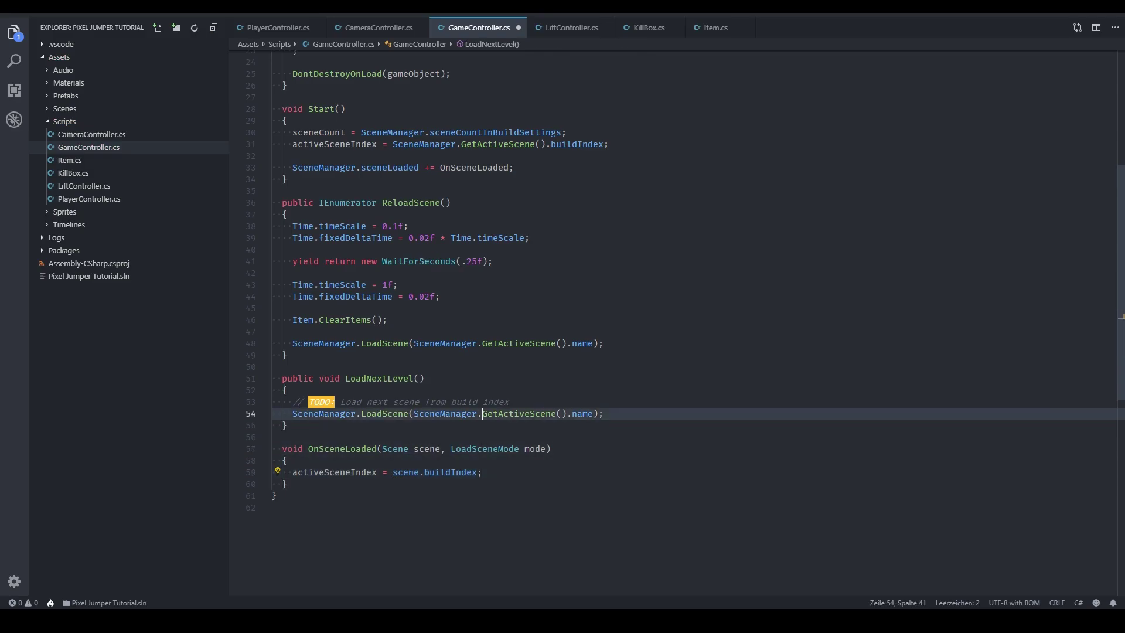
pyautogui.press('Up')
pyautogui.press('Home')
pyautogui.hotkey('shift', 'Down')
pyautogui.hotkey('shift', 'End')
pyautogui.press('BackSpace')
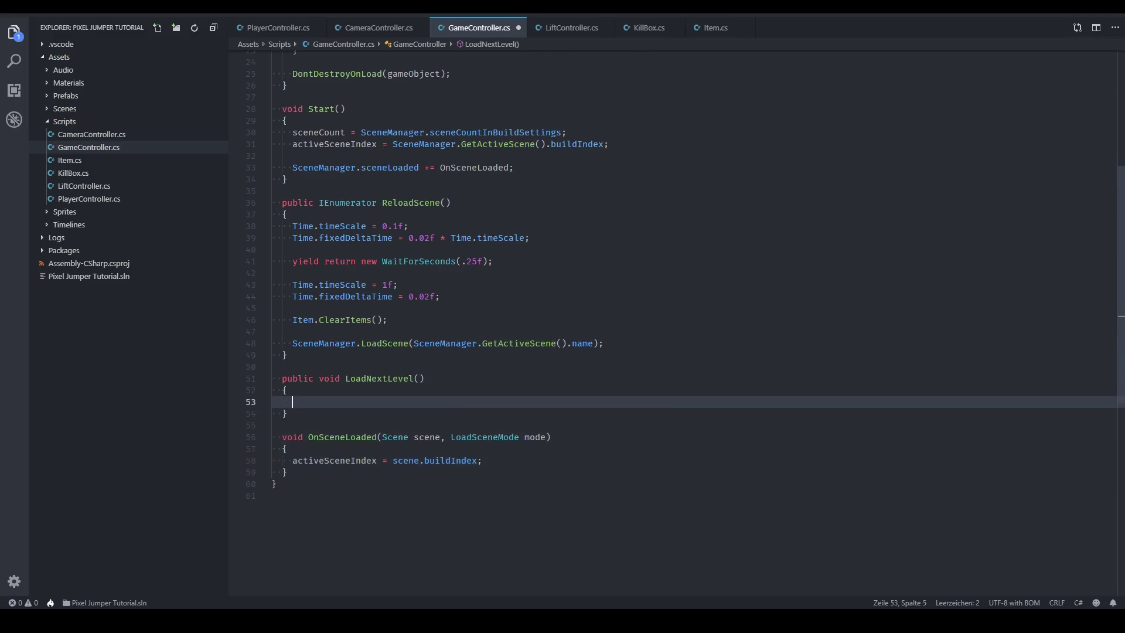
pyautogui.scroll(-1, 685, 264)
pyautogui.write('StartCoro')
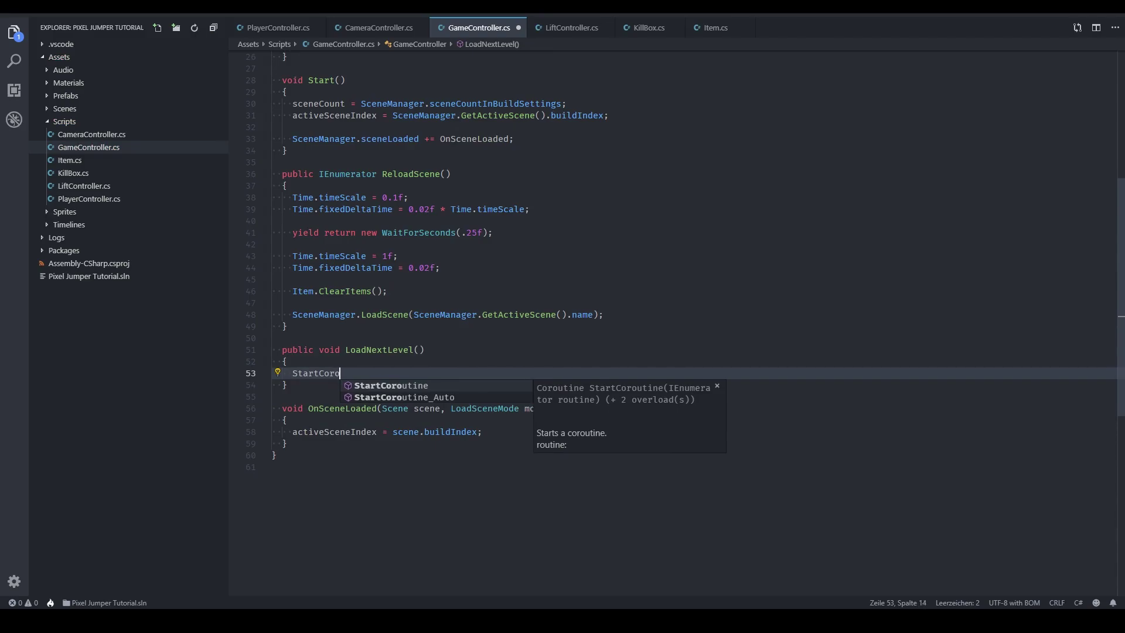
pyautogui.write('u')
pyautogui.press('Tab')
pyautogui.write('("')
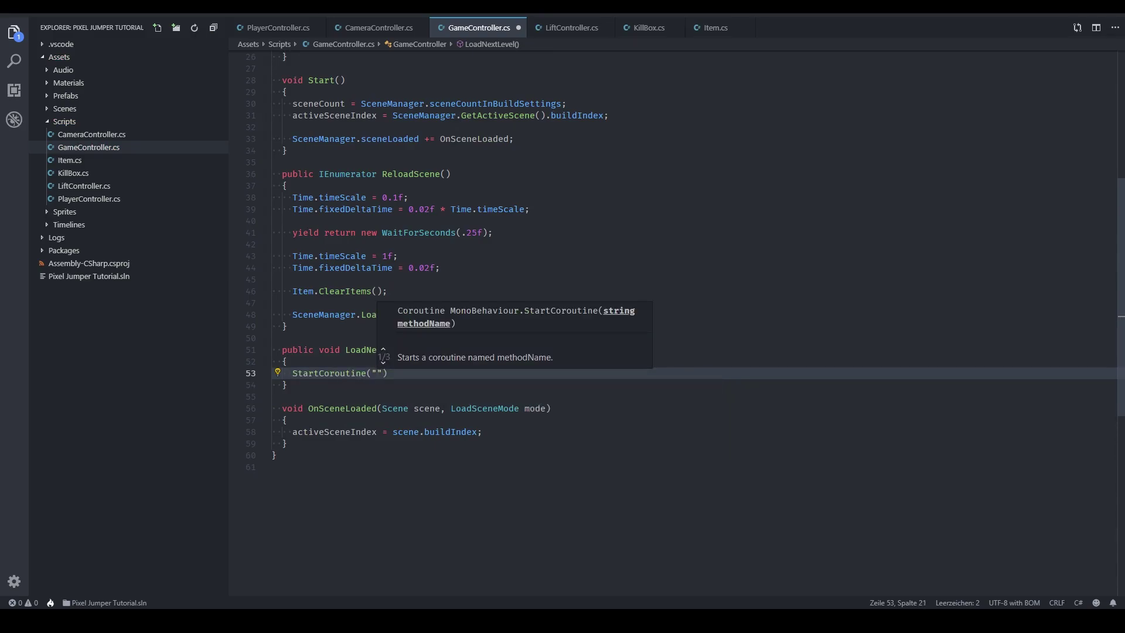
pyautogui.write('NextLev')
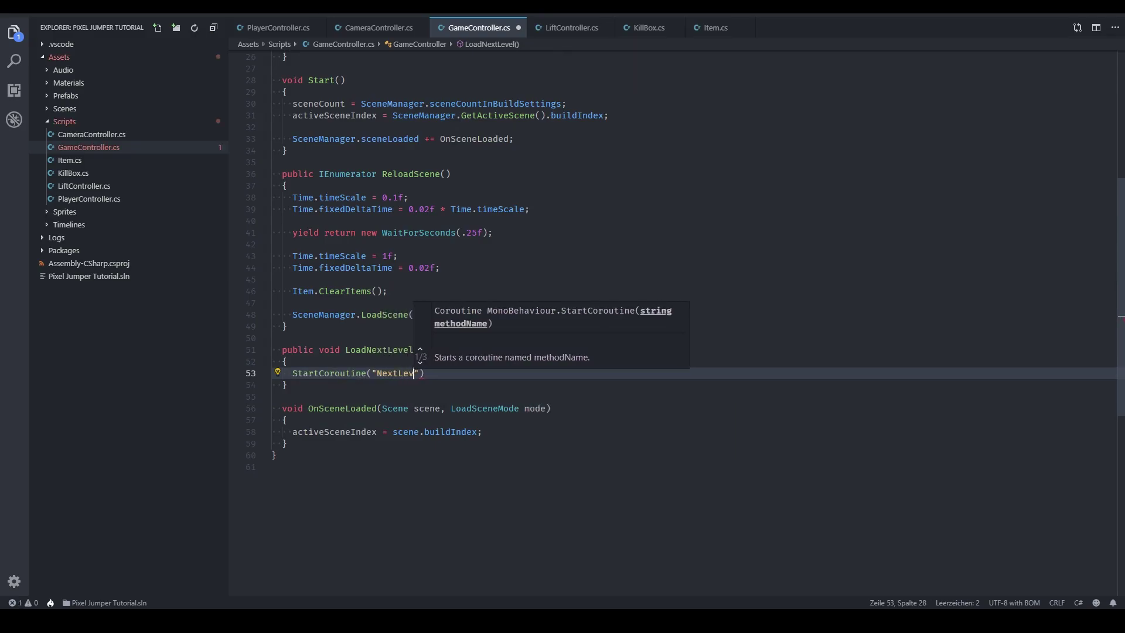
pyautogui.write('el");')
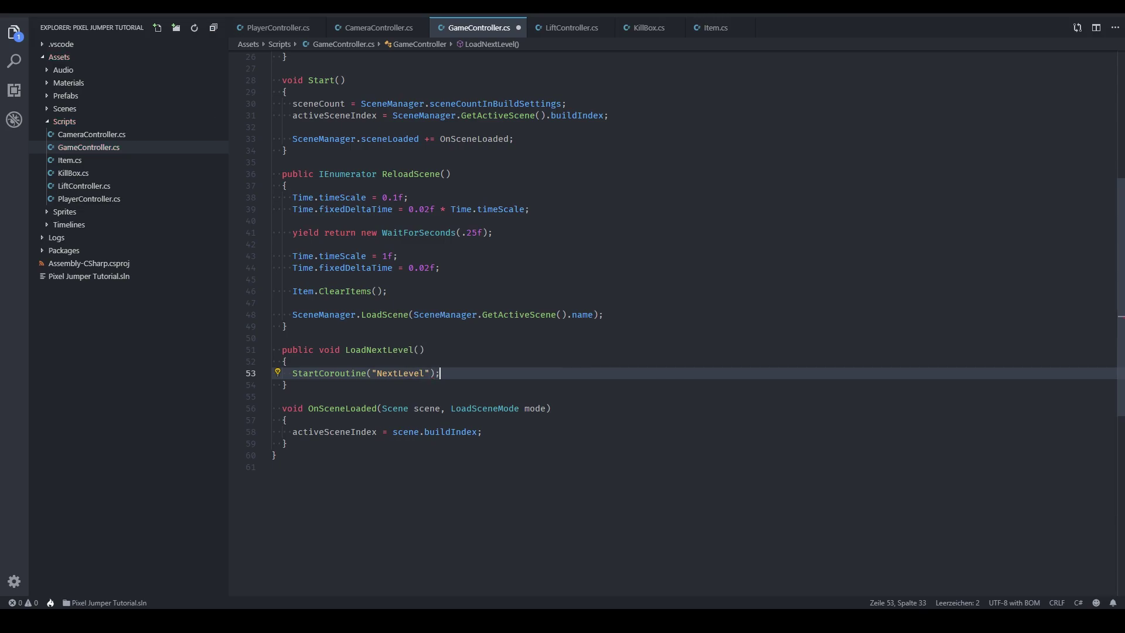
# Add an IEnumerator NextLevel() that computes int nextSceneIndex = activeSceneIndex + 1.
pyautogui.press('Down')
pyautogui.press('Return')
pyautogui.press('Return')
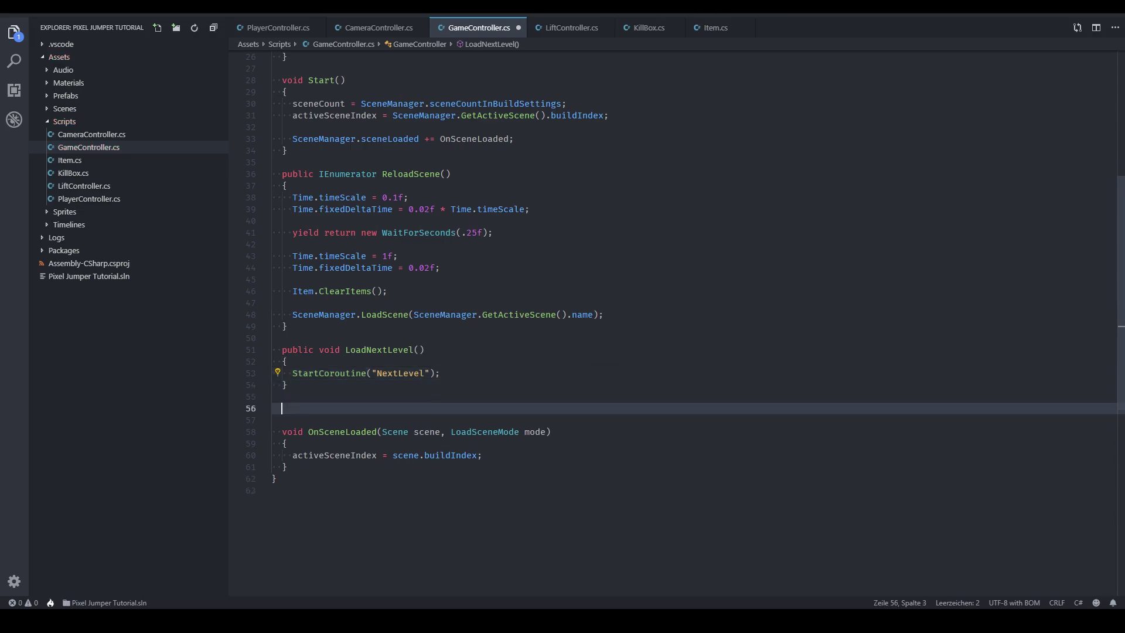
pyautogui.write('Ienumera')
pyautogui.press('Return')
pyautogui.write('Next')
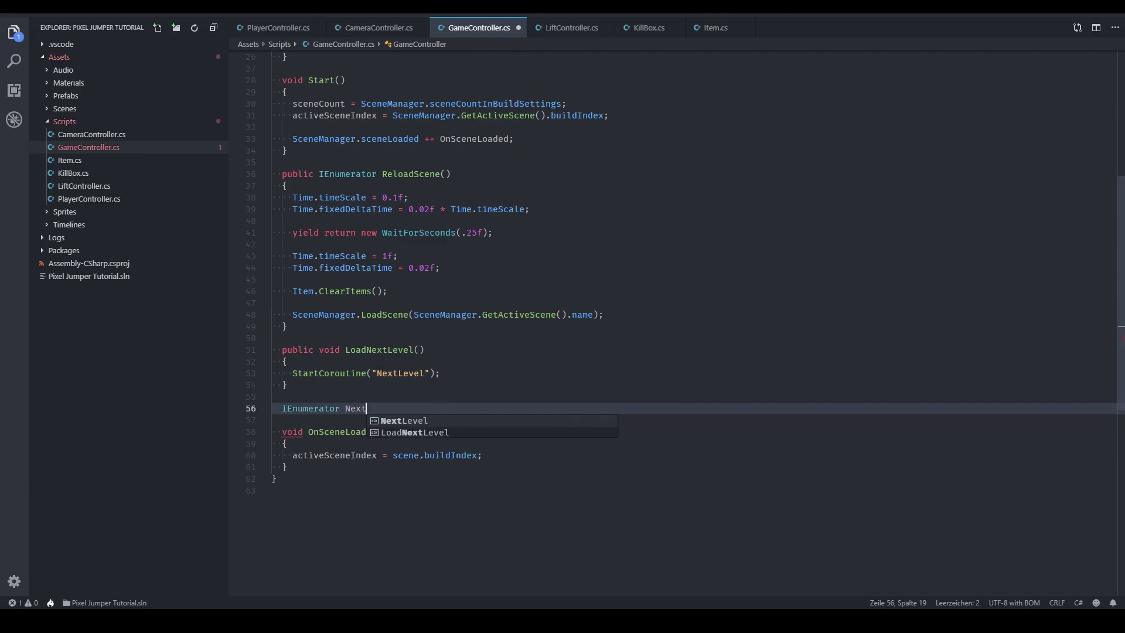
pyautogui.write('Level()')
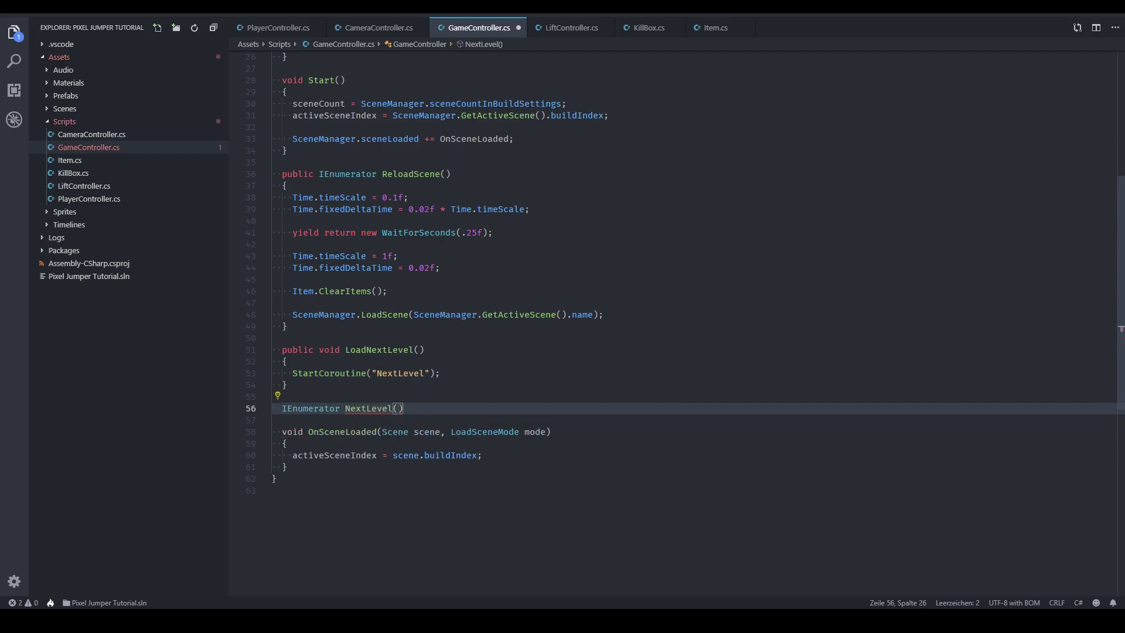
pyautogui.press('Return')
pyautogui.write('{')
pyautogui.press('Return')
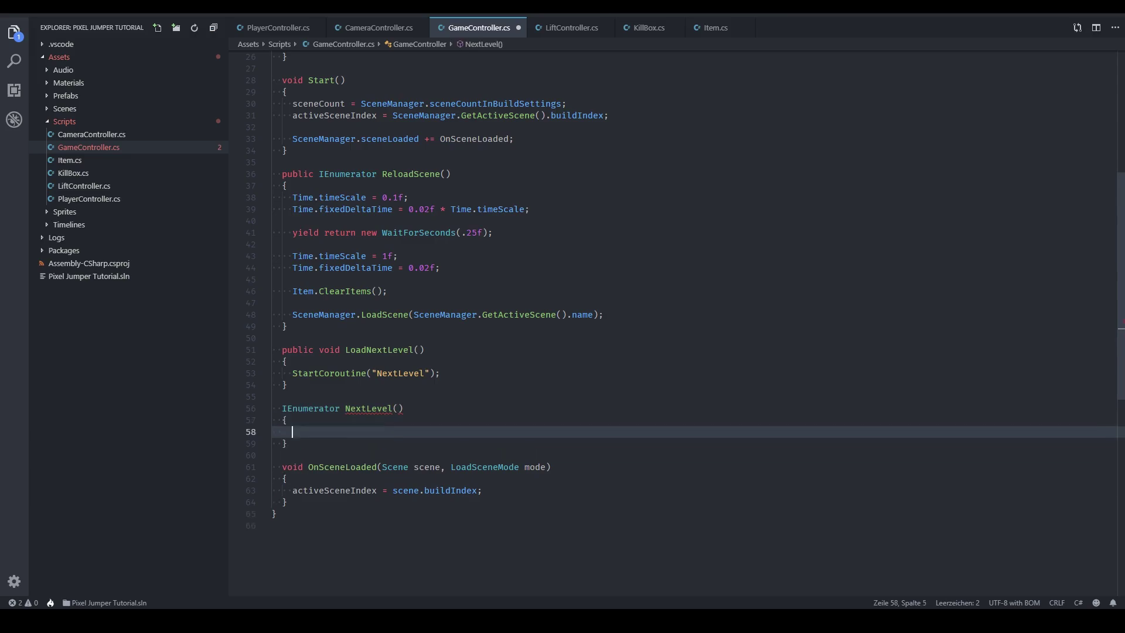
pyautogui.write('int ne')
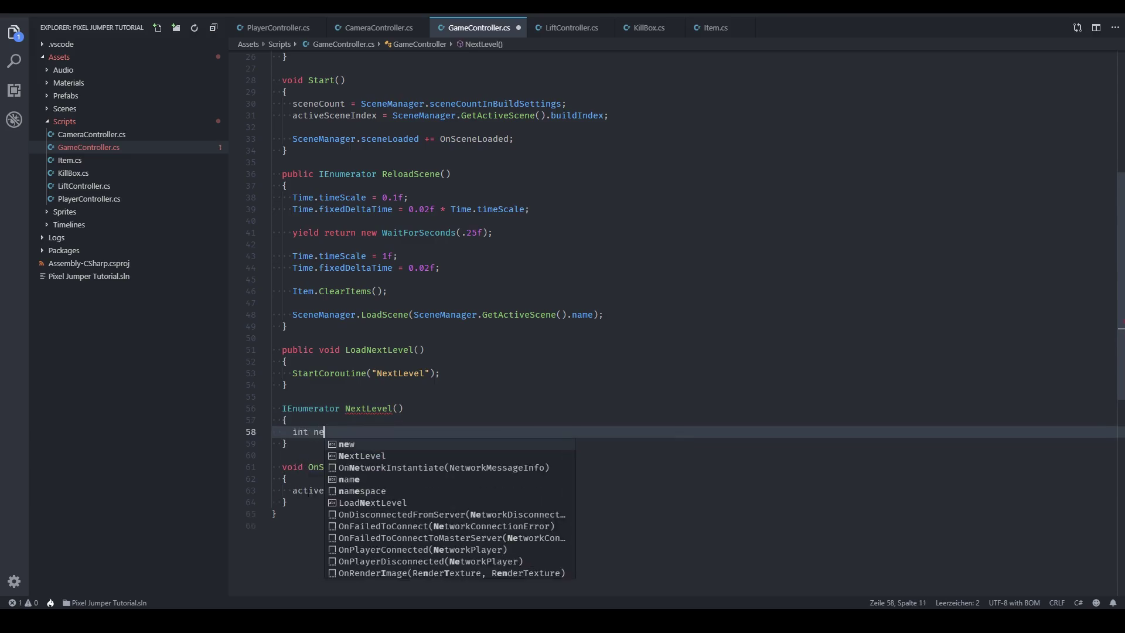
pyautogui.write('xtSceneInde')
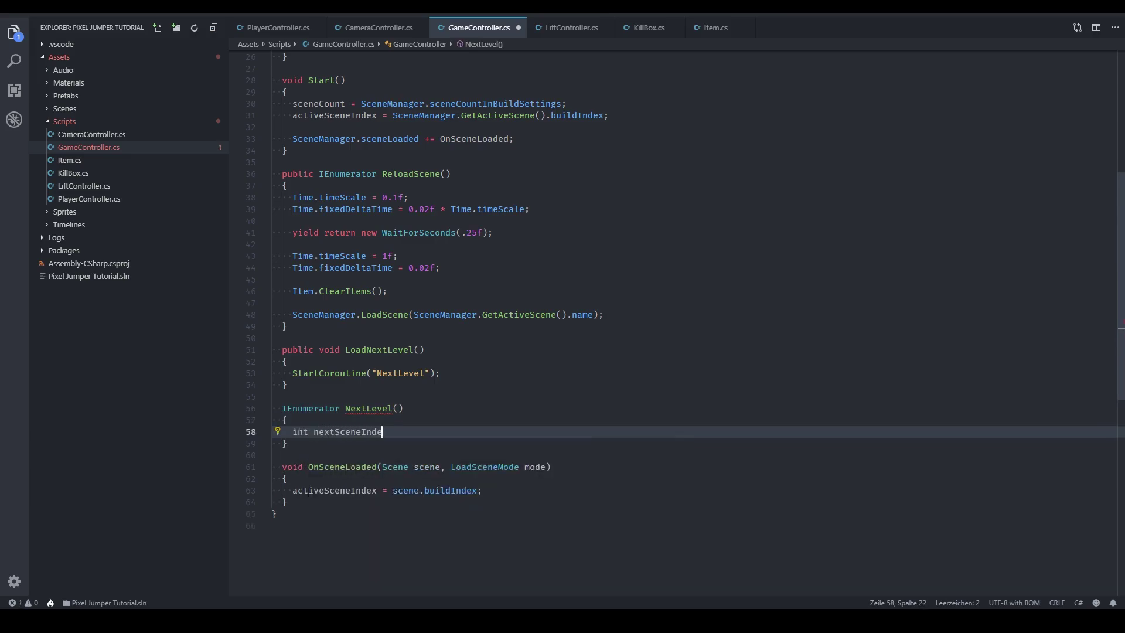
pyautogui.write('x')
pyautogui.write(' = activeSceneIndex')
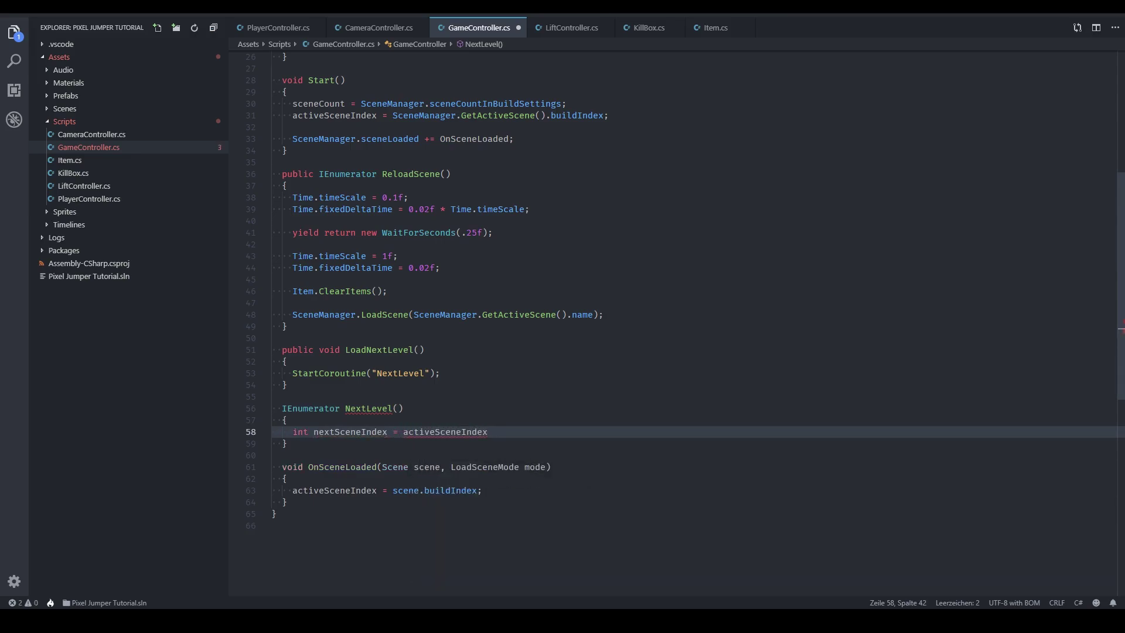
pyautogui.write(' + 1;')
pyautogui.press('Return')
pyautogui.press('Return')
# Wrap nextSceneIndex back to 0 when it is >= sceneCount.
pyautogui.write('if(n')
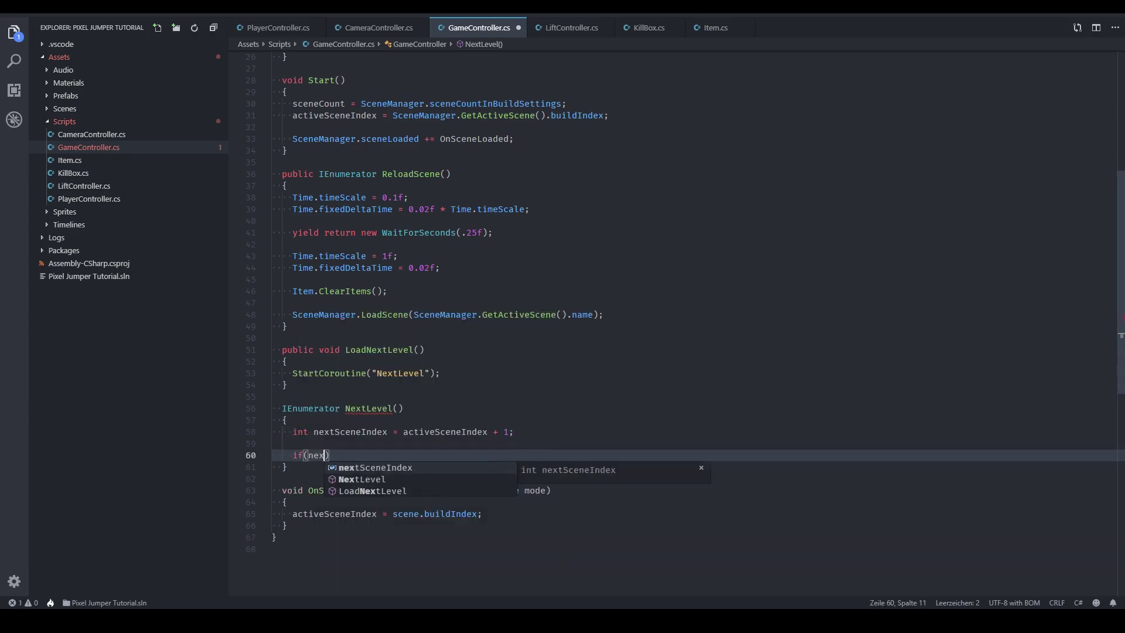
pyautogui.write('extsc')
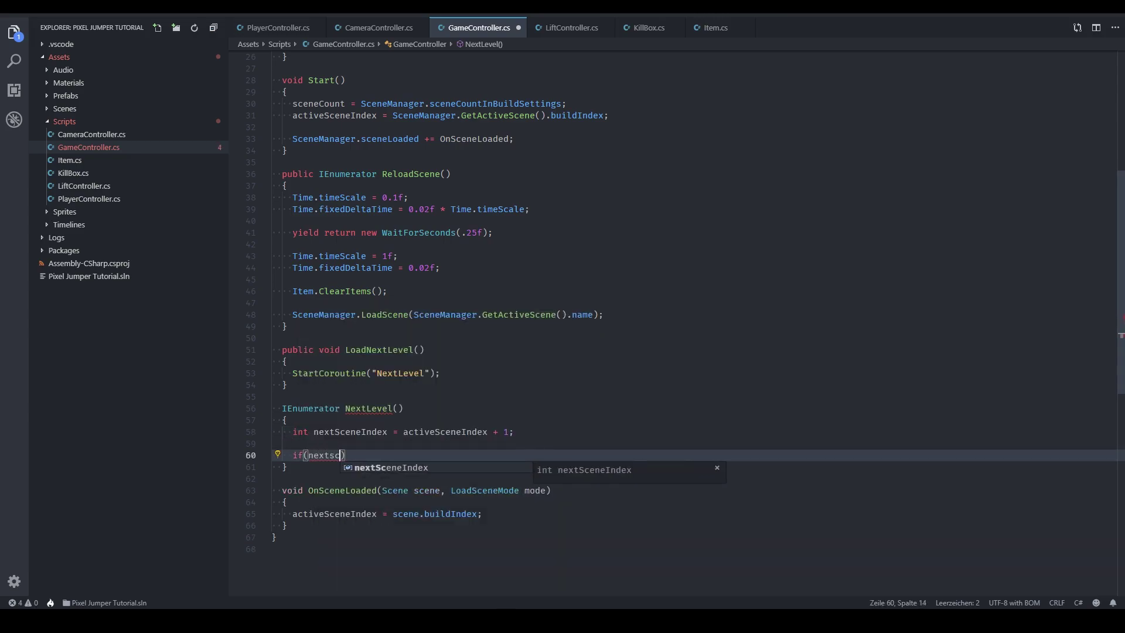
pyautogui.press('Tab')
pyautogui.write('>= ')
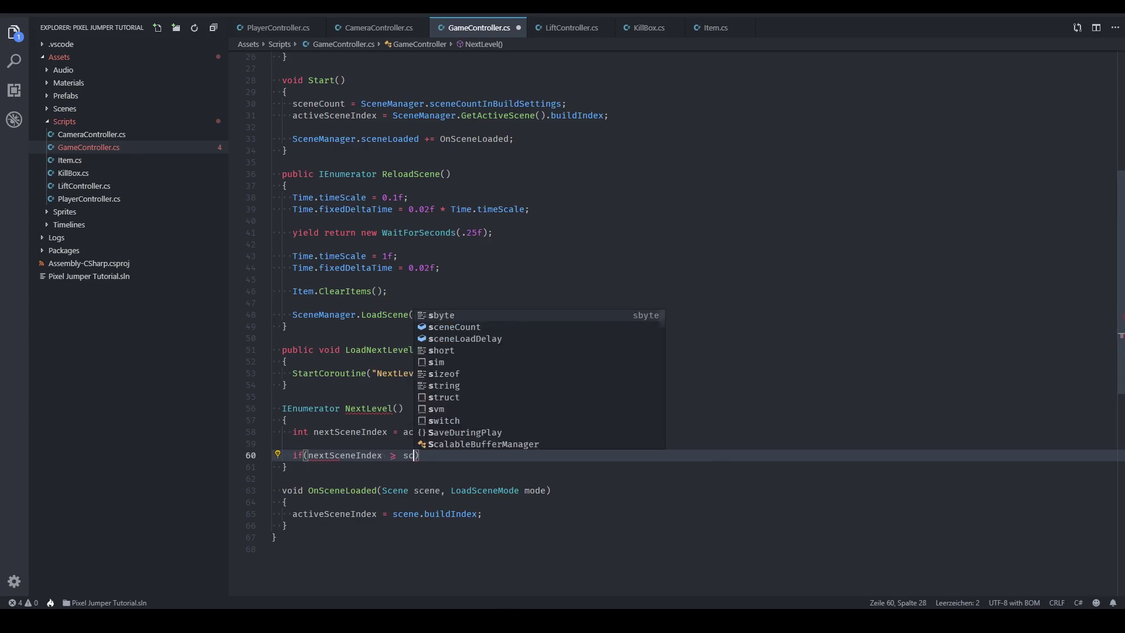
pyautogui.write('sc')
pyautogui.press('Tab')
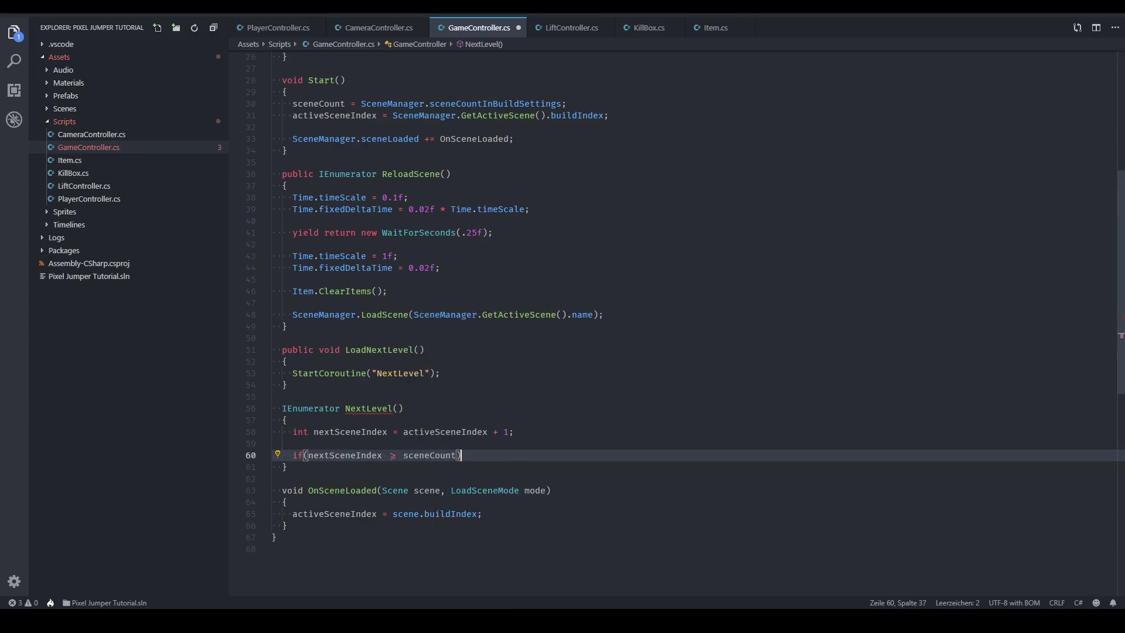
pyautogui.press('Return')
pyautogui.write('{')
pyautogui.press('Return')
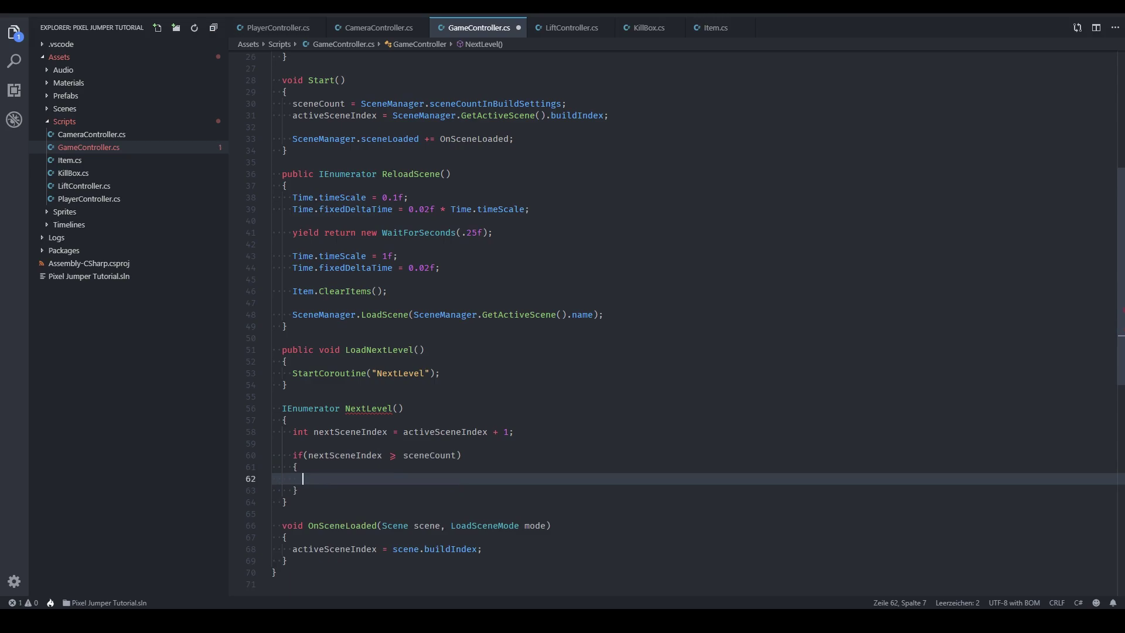
pyautogui.write('nextsc')
pyautogui.press('Tab')
pyautogui.write('0')
# Make NextLevel yield return new WaitForSeconds(sceneLoadDelay) after the if block.
pyautogui.press('Down')
pyautogui.press('Return')
pyautogui.press('Return')
pyautogui.write('yield')
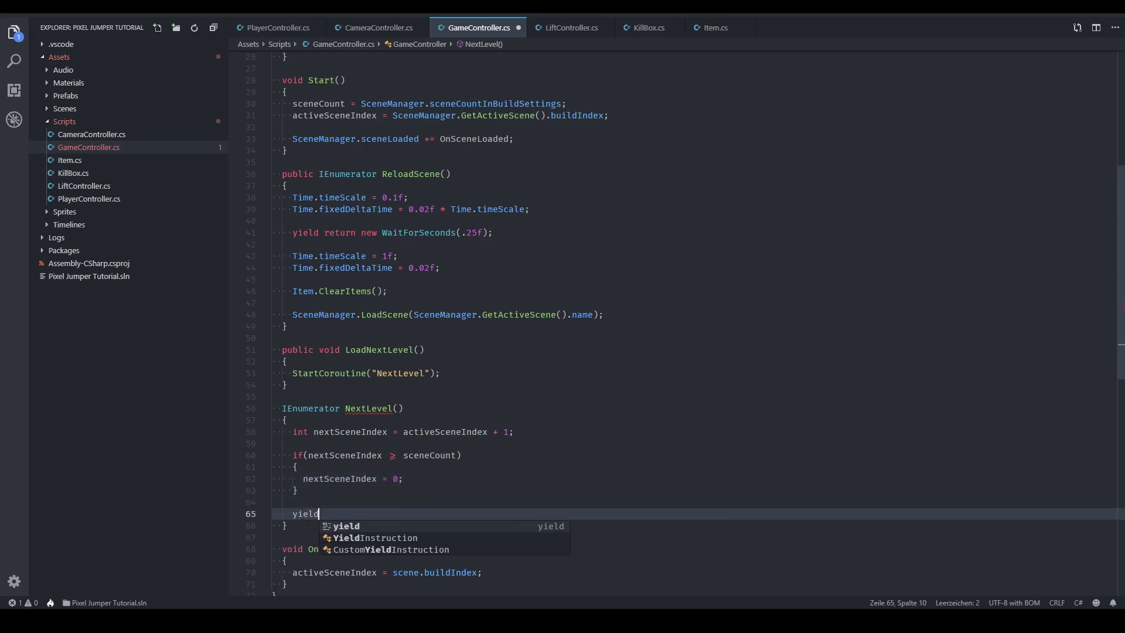
pyautogui.write(' return new ')
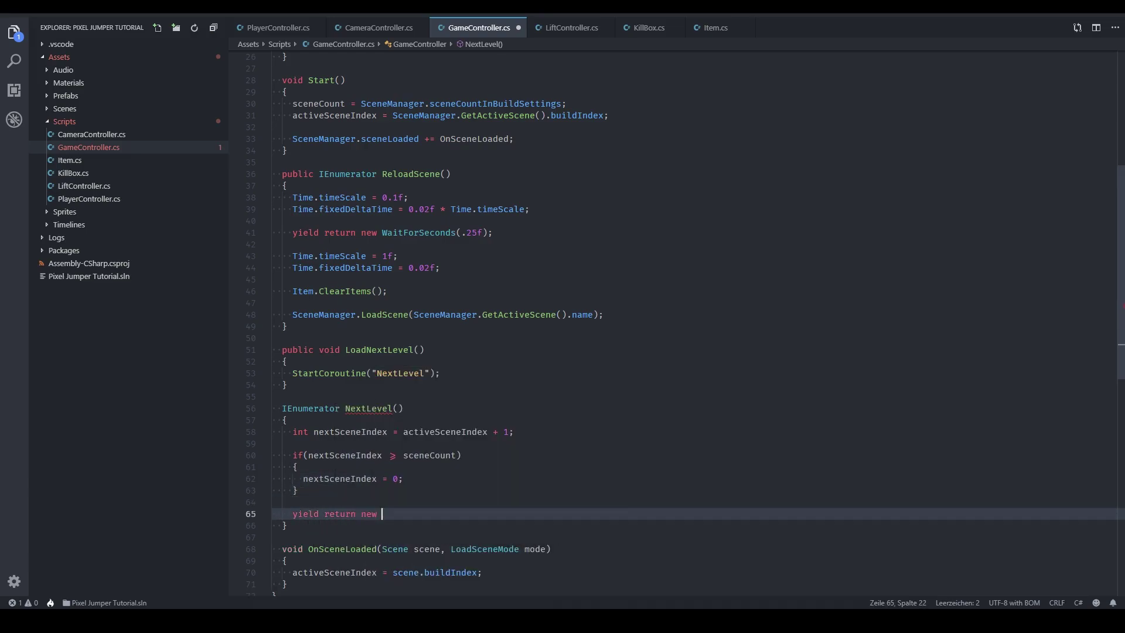
pyautogui.write('WaitForSeconds')
pyautogui.press('Escape')
pyautogui.write('(sceneLoad')
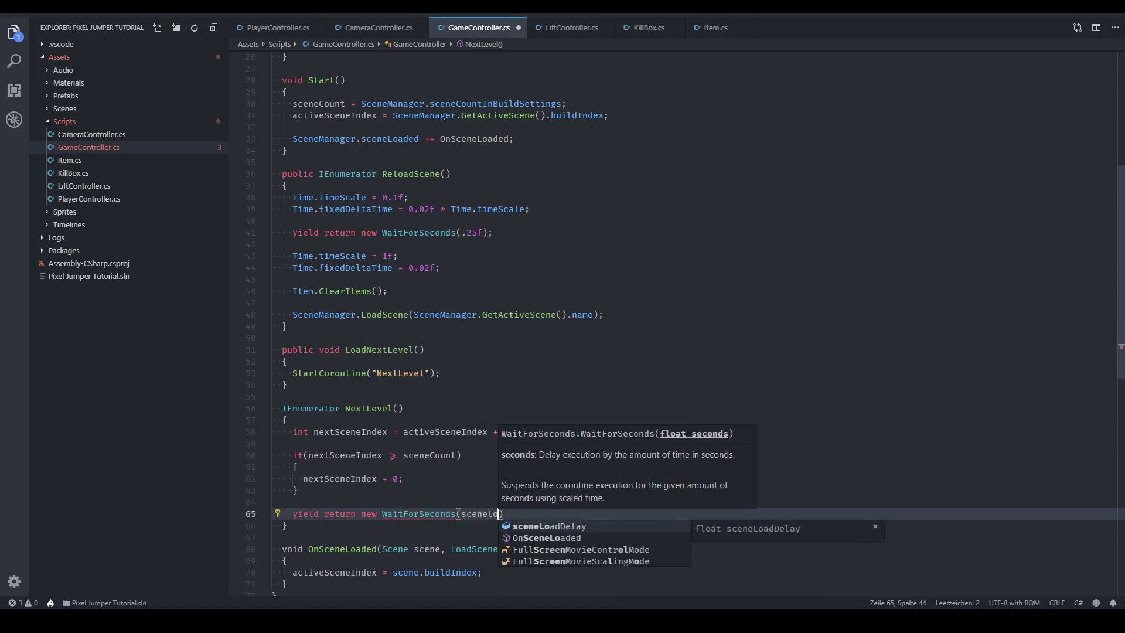
pyautogui.write('Delay);')
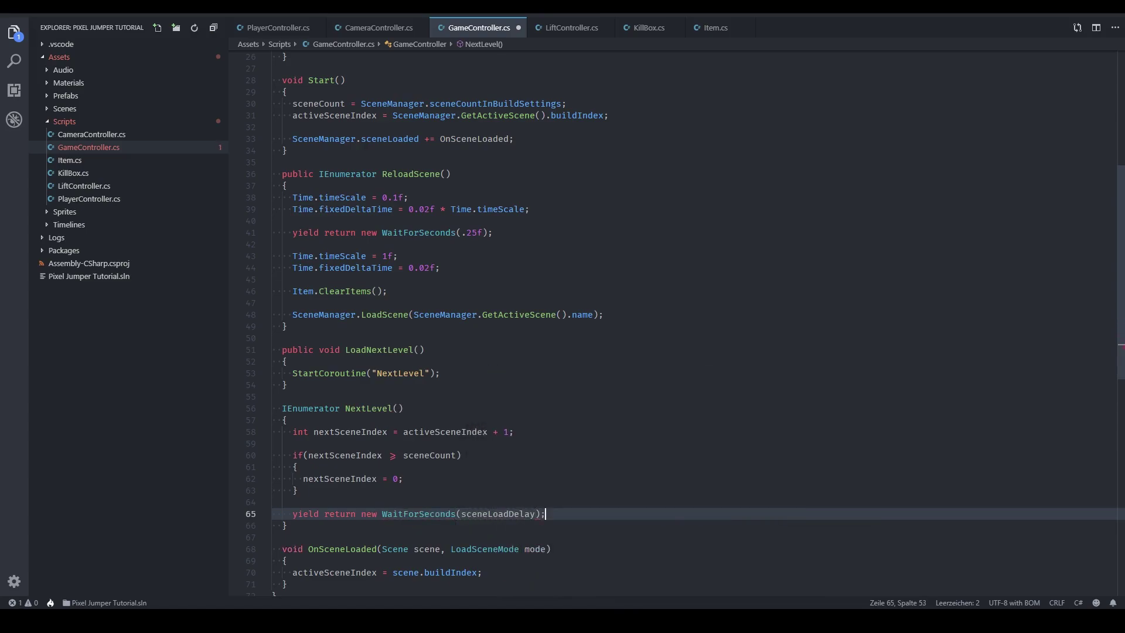
pyautogui.press('Return')
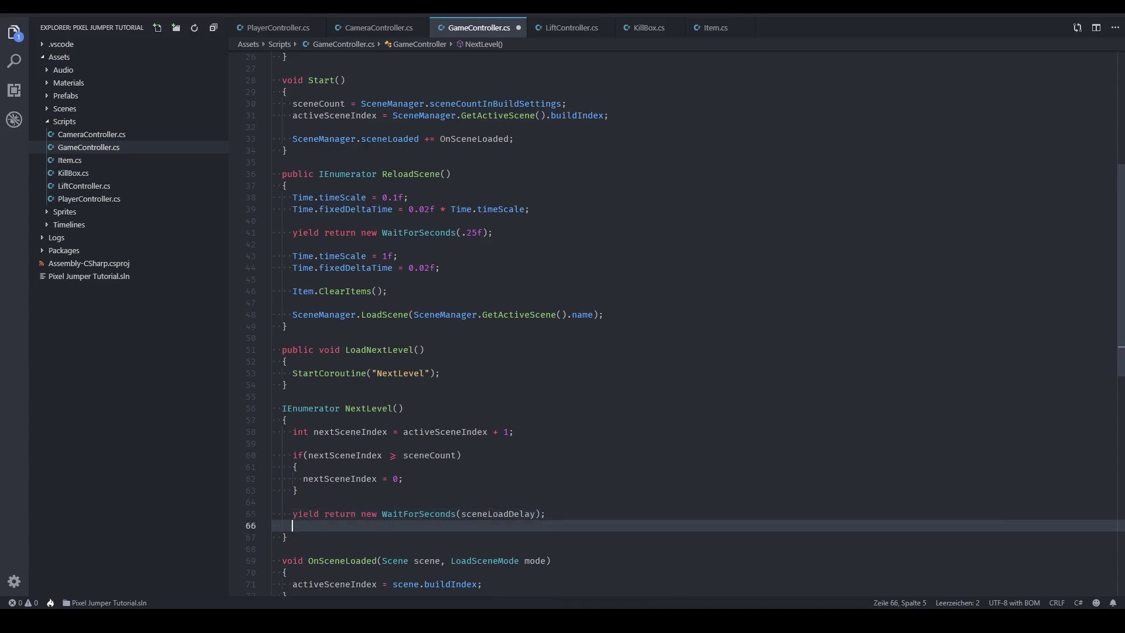
pyautogui.press('Return')
# Call SceneManager.LoadScene(nextSceneIndex) after the wait and save GameController.cs.
pyautogui.write('Scenema')
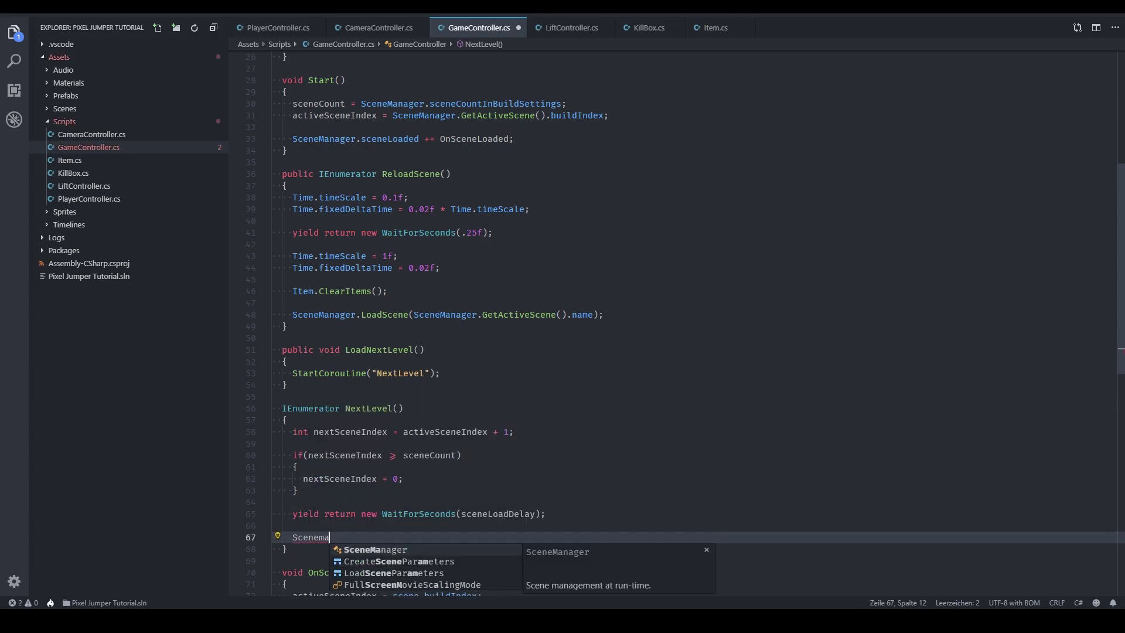
pyautogui.press('Tab')
pyautogui.write('.loadsc')
pyautogui.press('Tab')
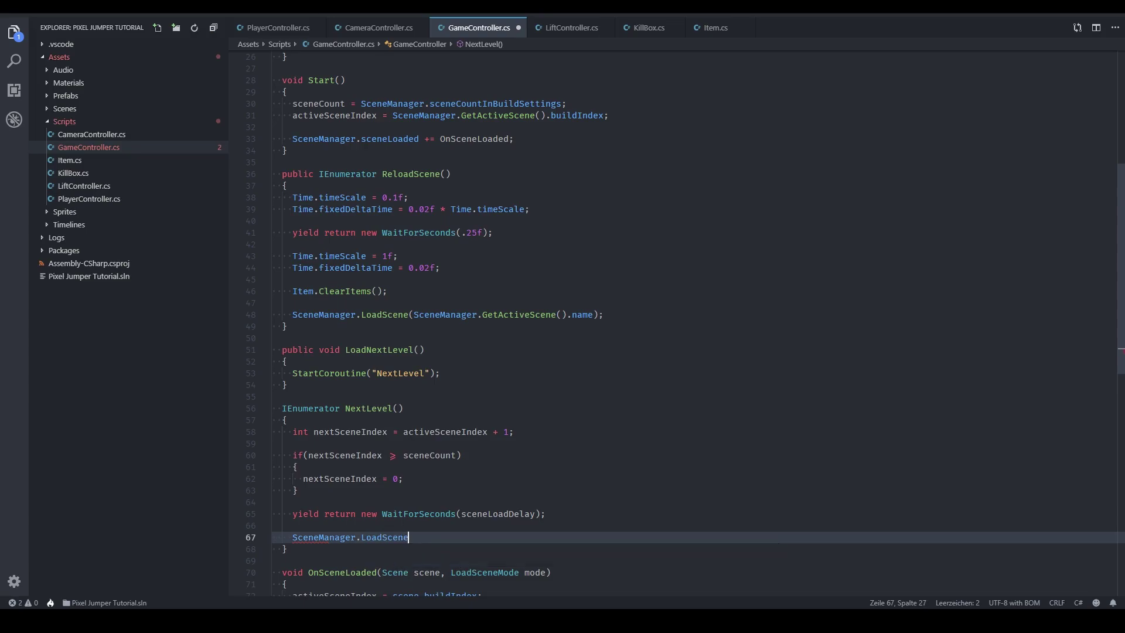
pyautogui.write('(next')
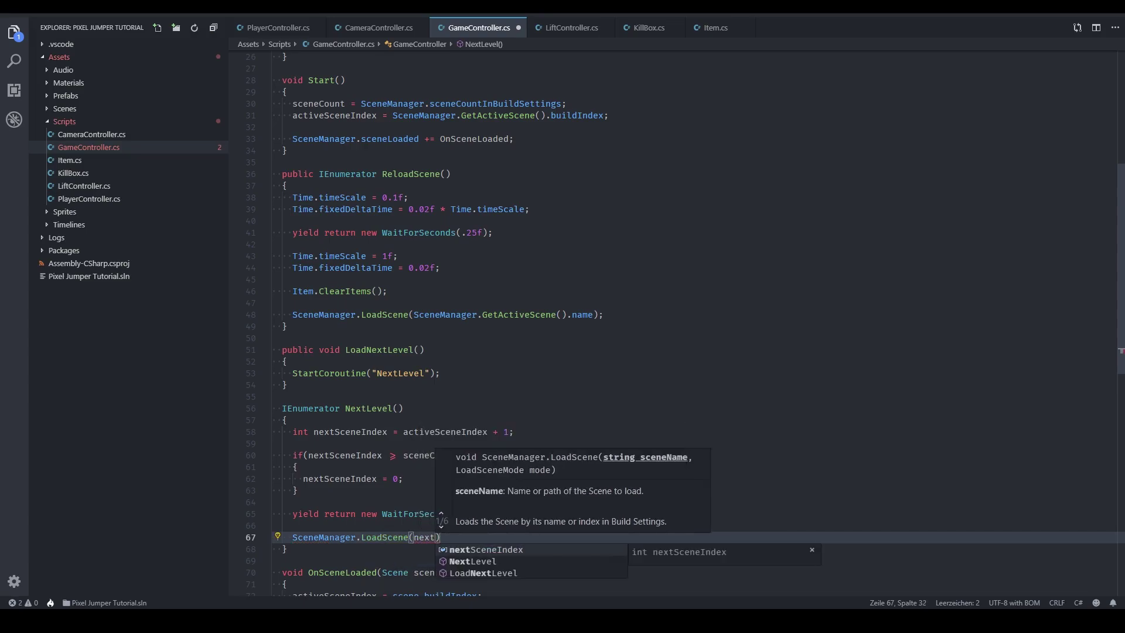
pyautogui.press('Tab')
pyautogui.write(');')
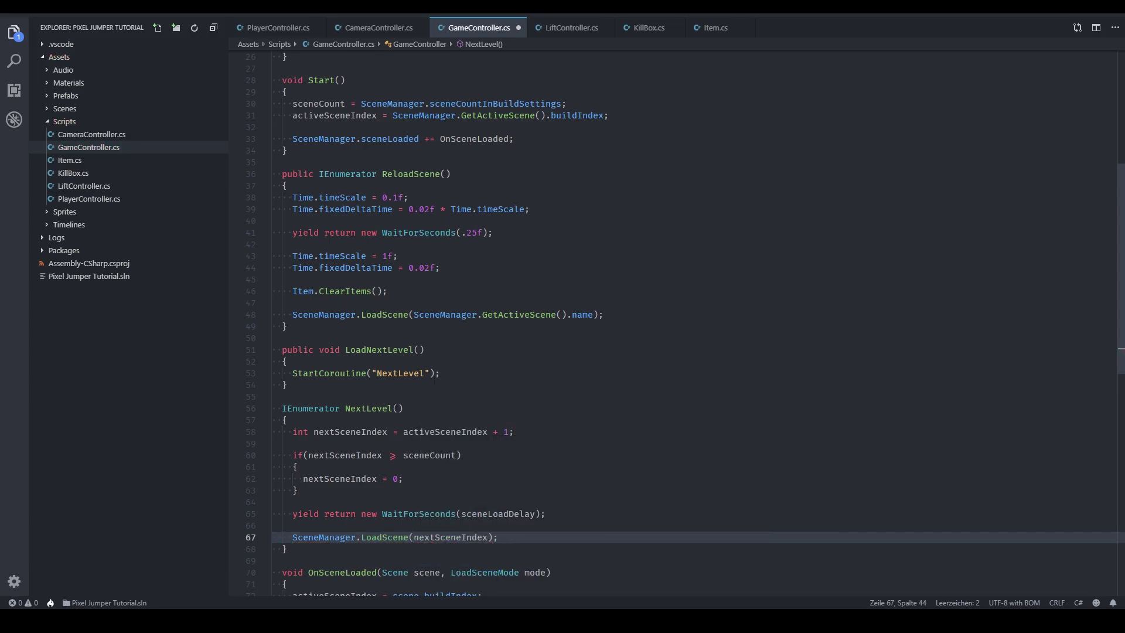
pyautogui.hotkey('ctrl', 's')
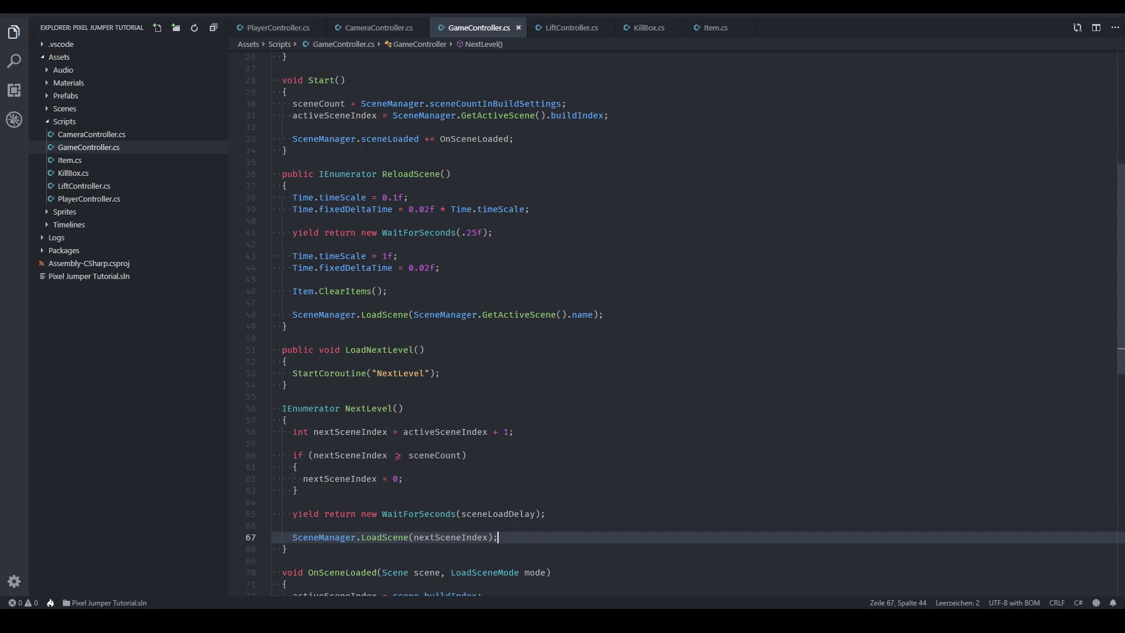
pyautogui.scroll(2, 680, 322)
# Add the field bool nextSceneTriggered = false; below sceneLoadDelay.
pyautogui.scroll(5, 679, 322)
pyautogui.scroll(2, 680, 323)
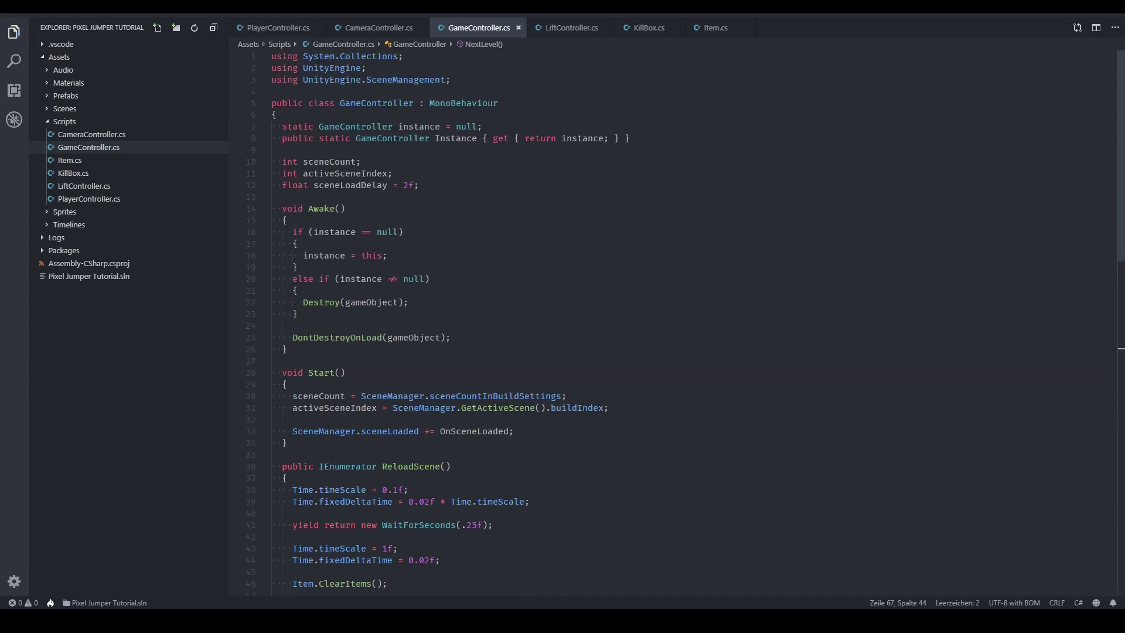
pyautogui.click(418, 185)
pyautogui.press('Return')
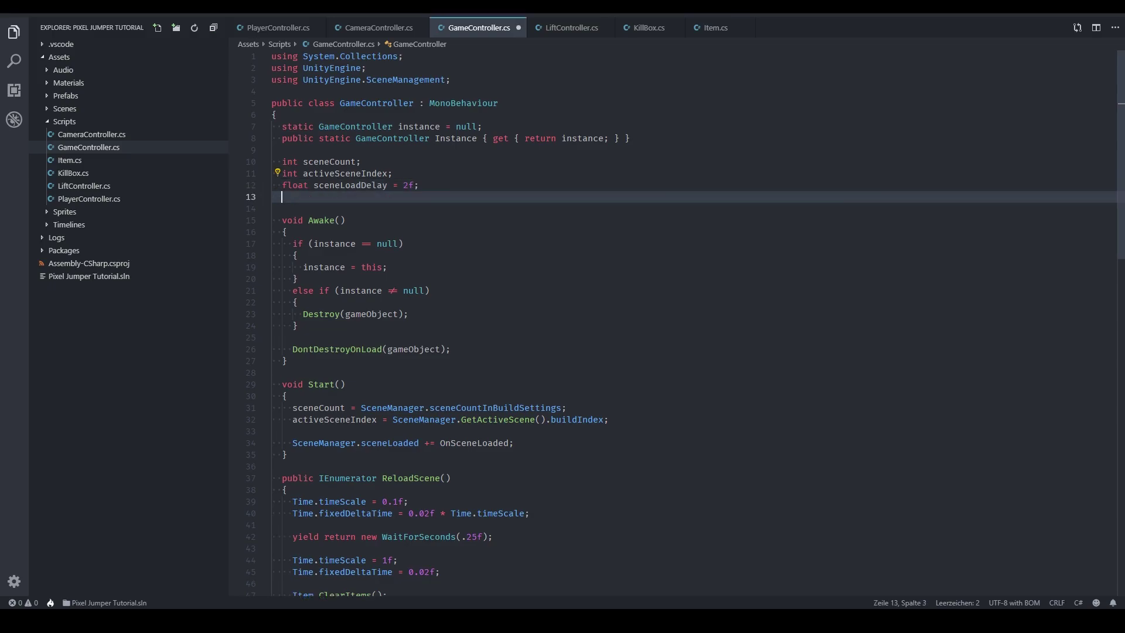
pyautogui.write('bool ')
pyautogui.write('nextScene')
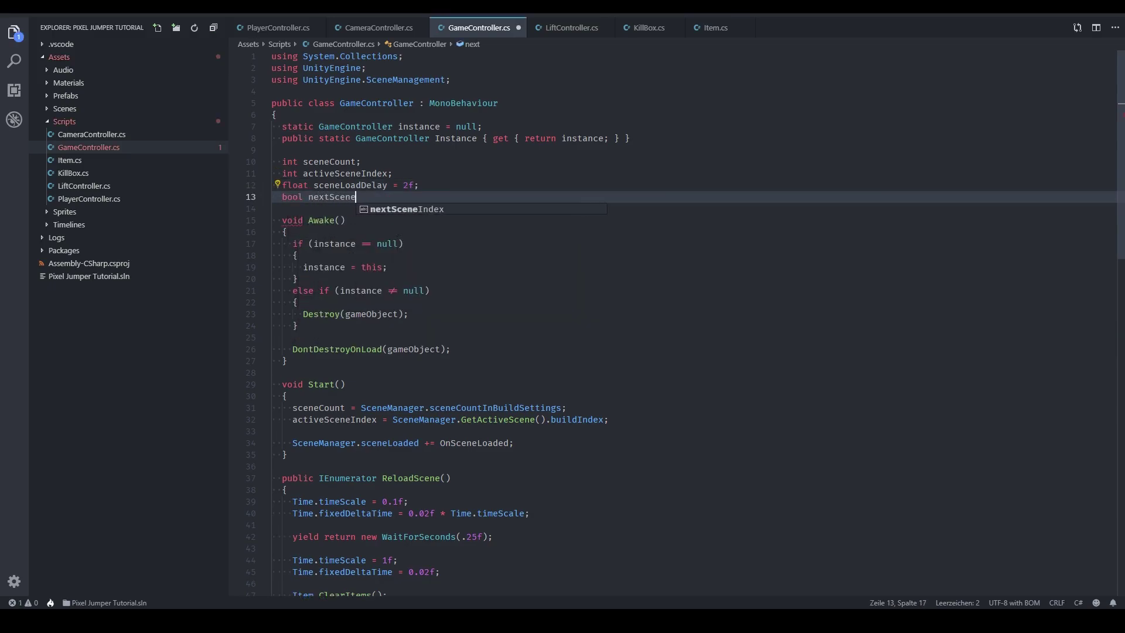
pyautogui.write('Triggered')
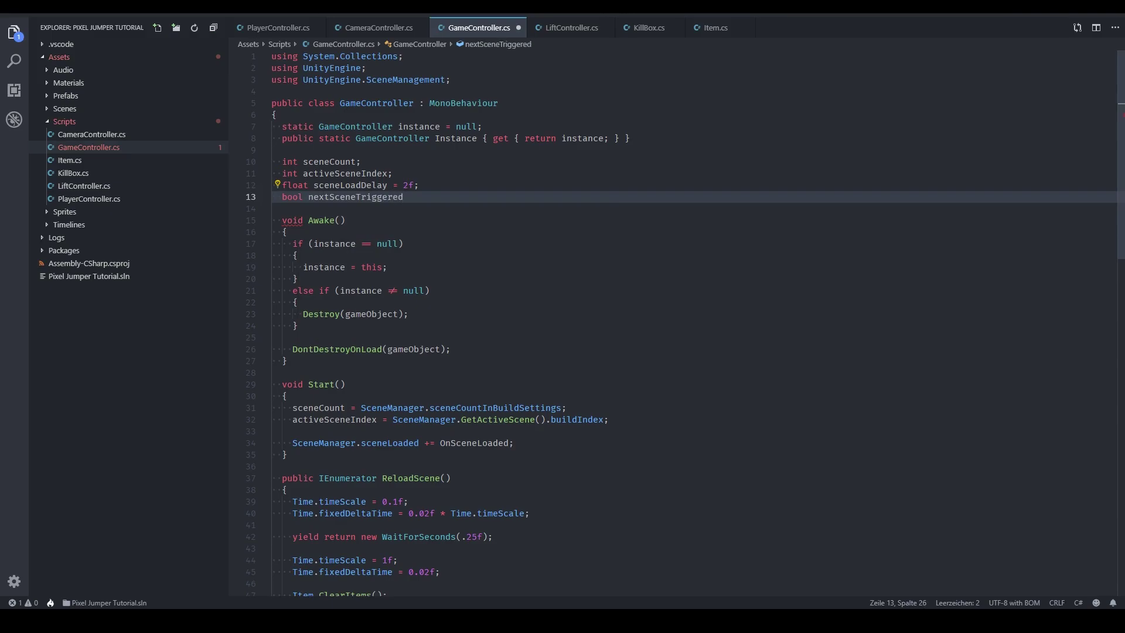
pyautogui.write(' = fal')
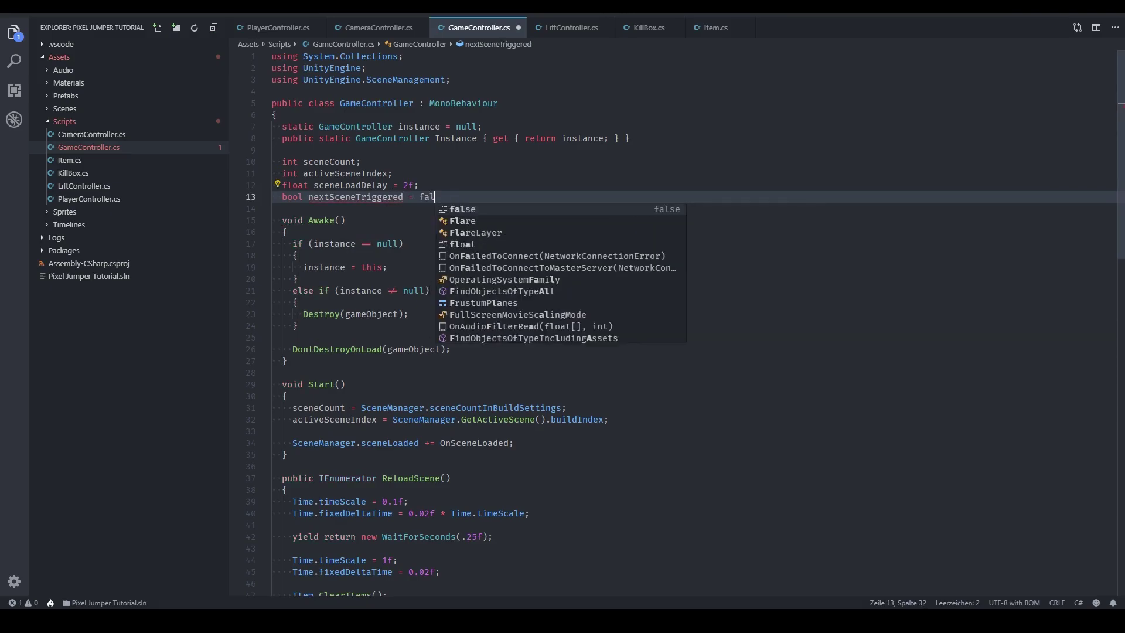
pyautogui.write('se;')
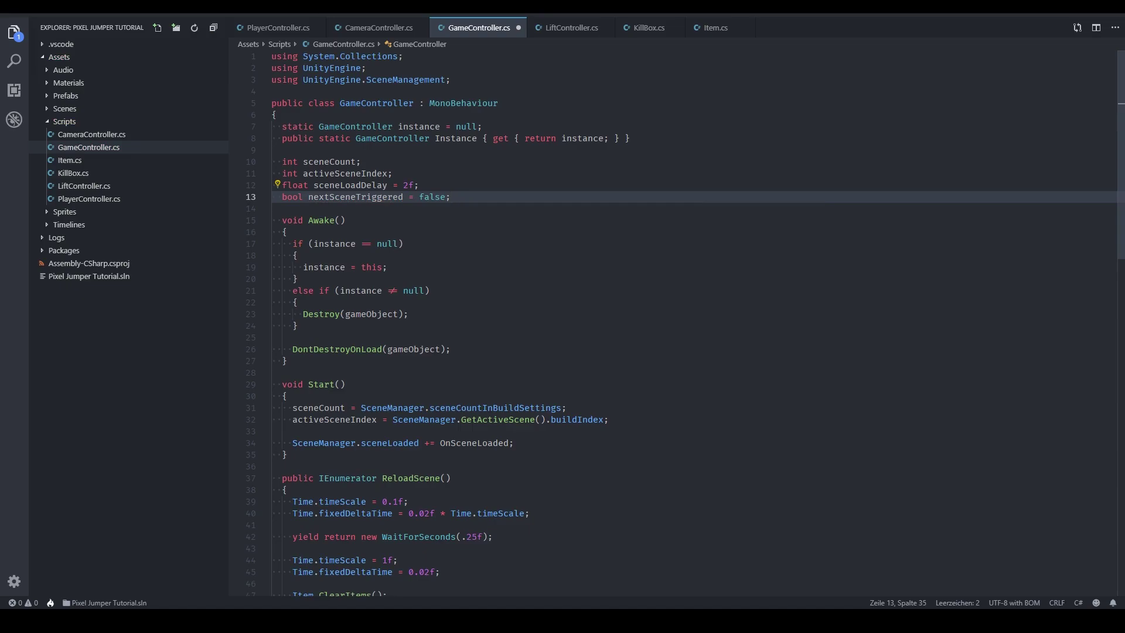
# Insert if(nextSceneTriggered) { yield break; } at the top of ReloadScene.
pyautogui.scroll(-5, 680, 322)
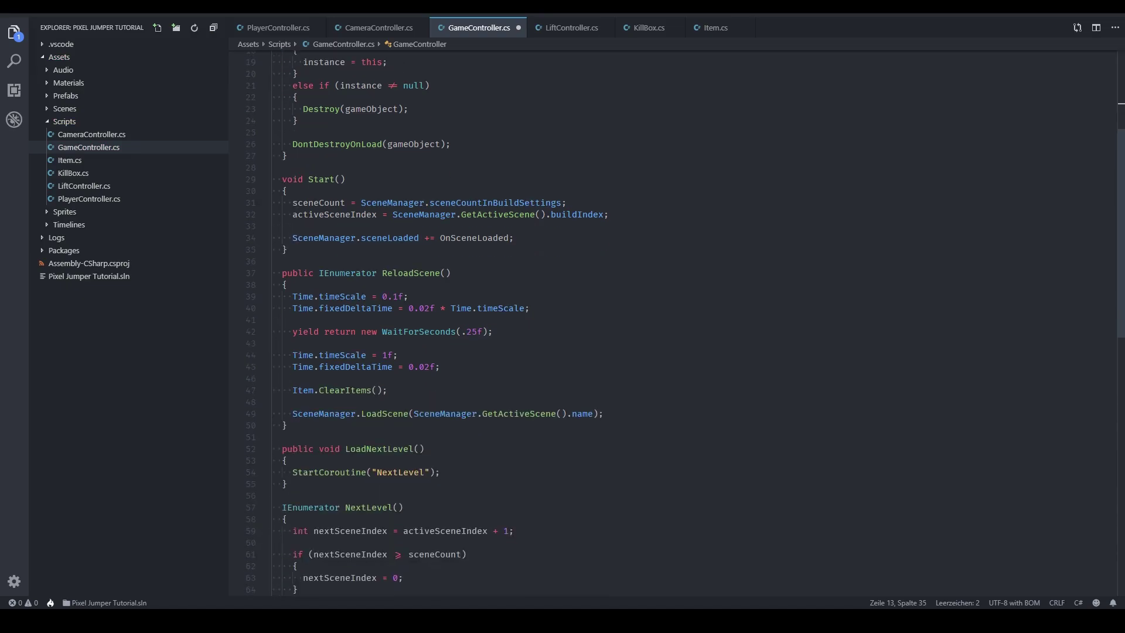
pyautogui.click(293, 296)
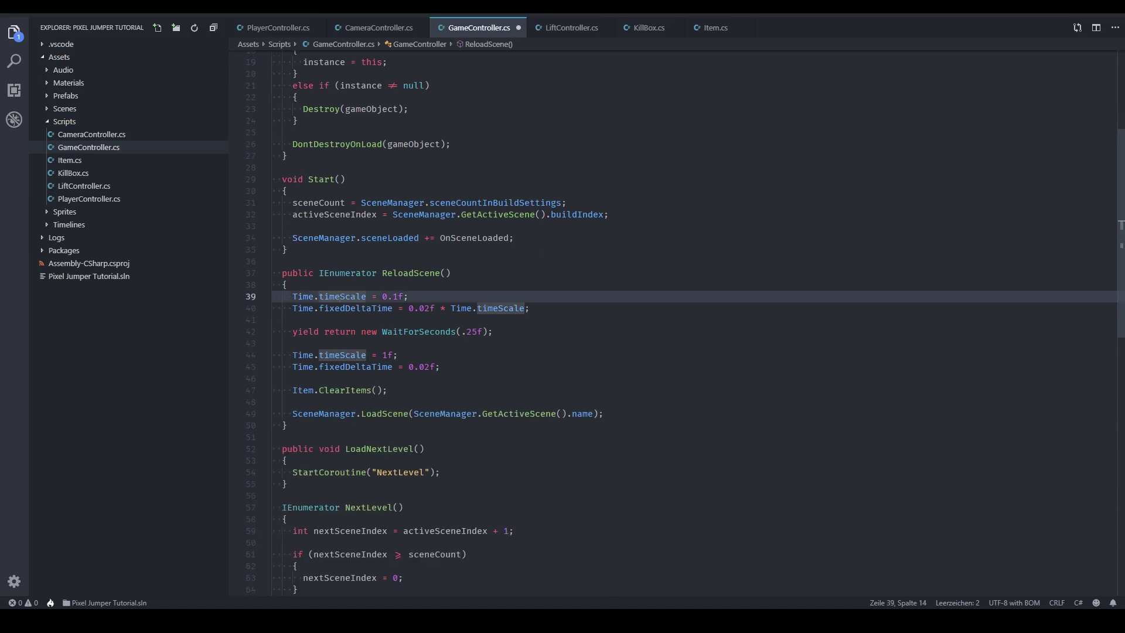
pyautogui.press('Return')
pyautogui.press('Up')
pyautogui.press('Return')
pyautogui.click(293, 296)
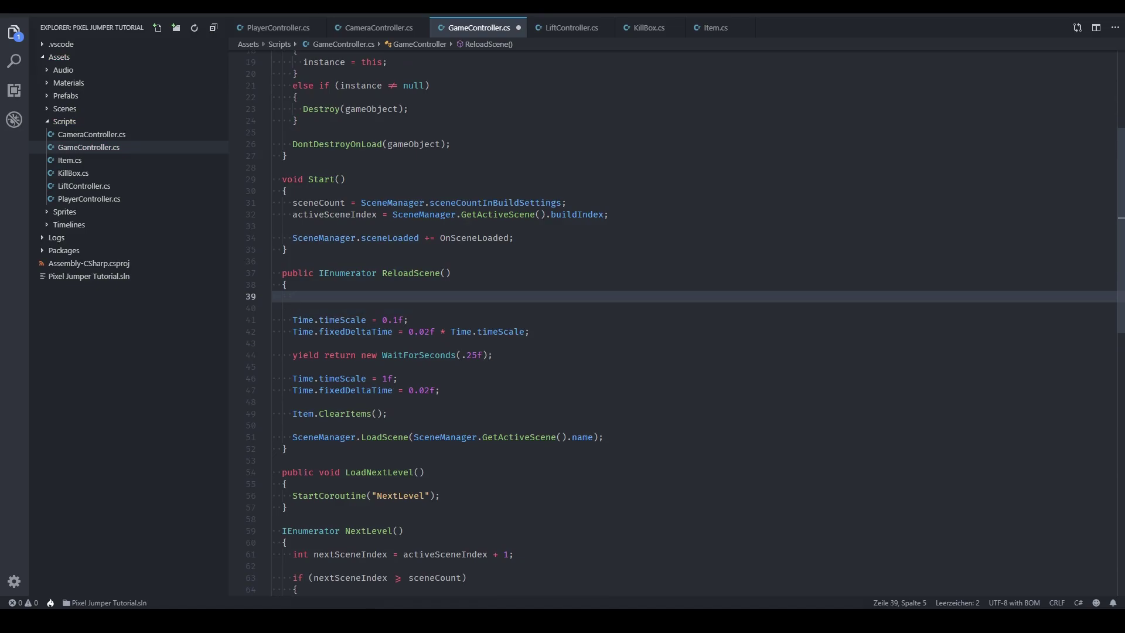
pyautogui.write('if(')
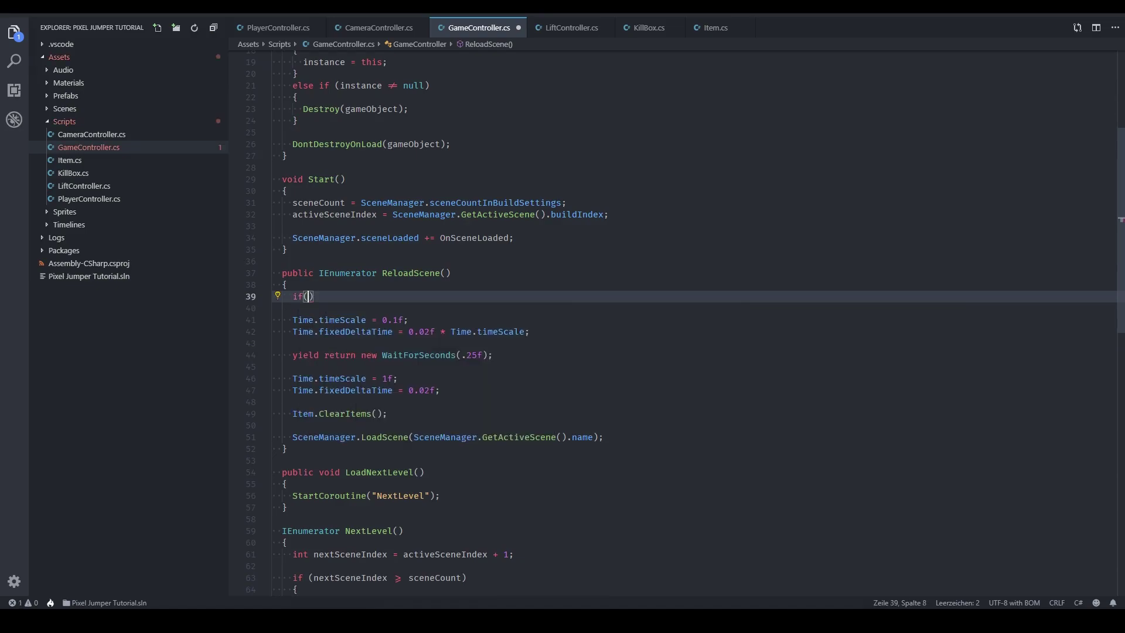
pyautogui.write('nextSceneTriggered')
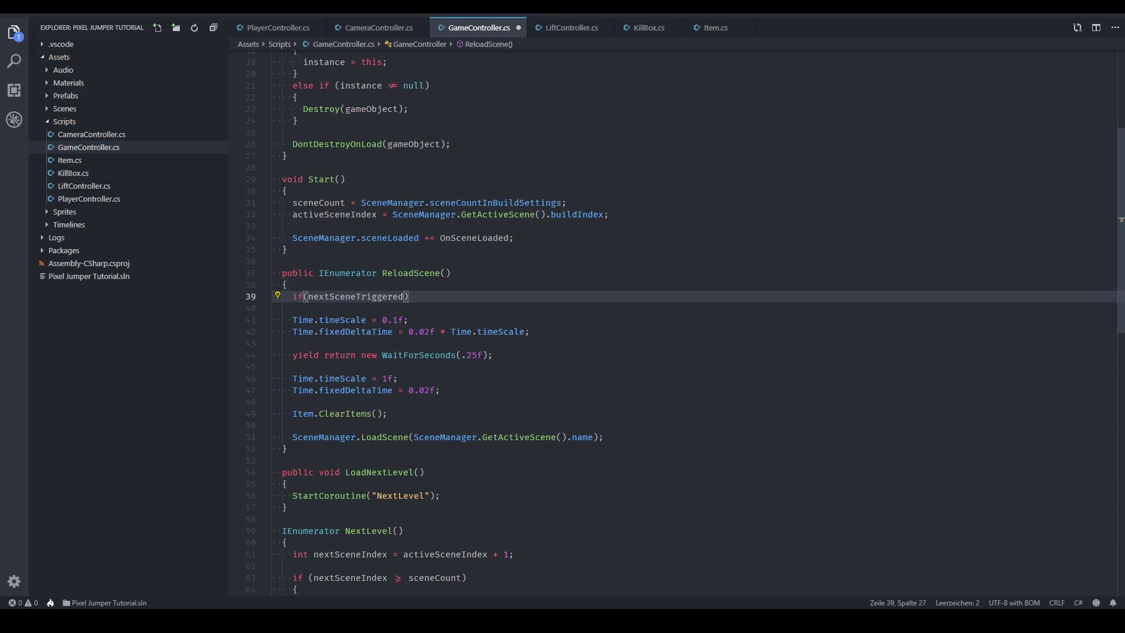
pyautogui.press('Return')
pyautogui.write('{')
pyautogui.press('Return')
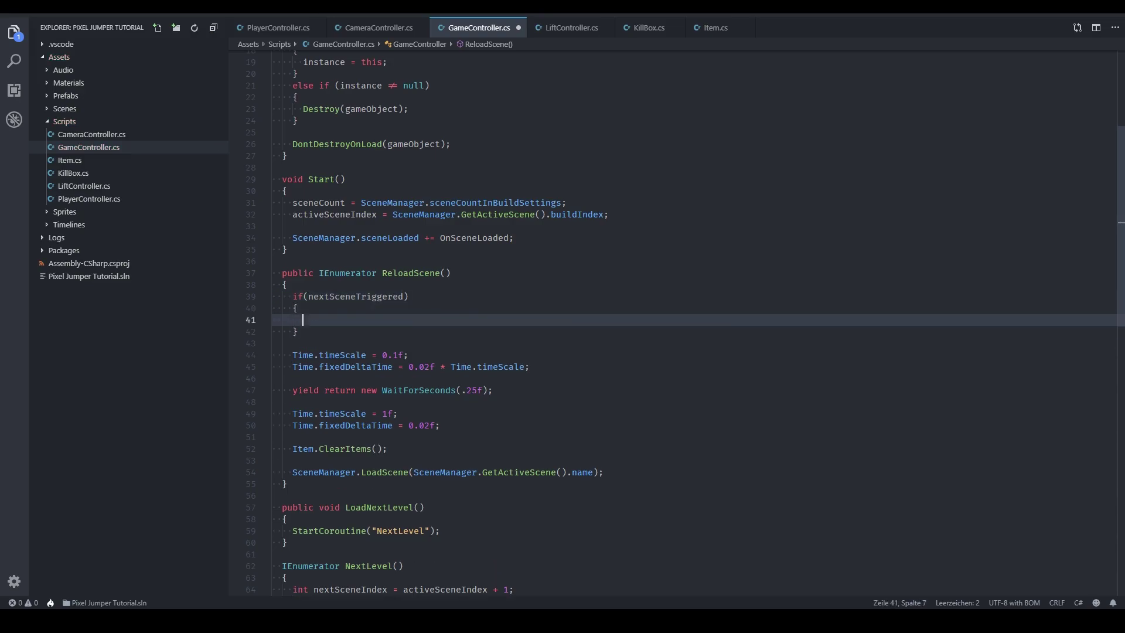
pyautogui.write('yield break;')
pyautogui.scroll(-3, 674, 322)
pyautogui.scroll(-3, 674, 323)
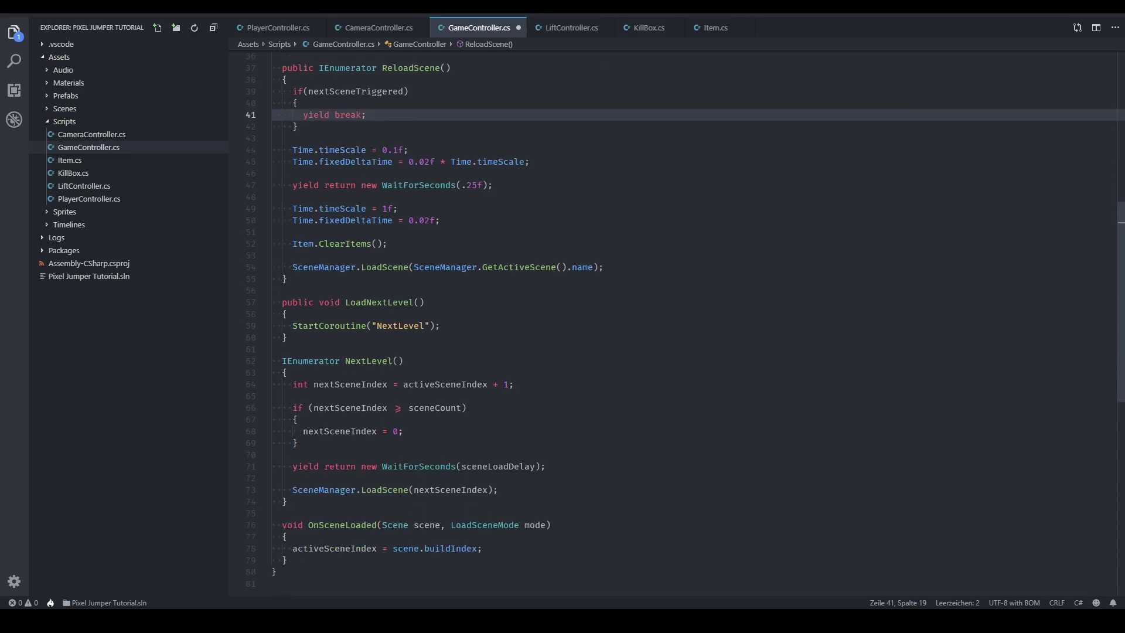
pyautogui.click(287, 372)
# Set nextSceneTriggered = true; at the start of NextLevel.
pyautogui.press('Return')
pyautogui.write('ne')
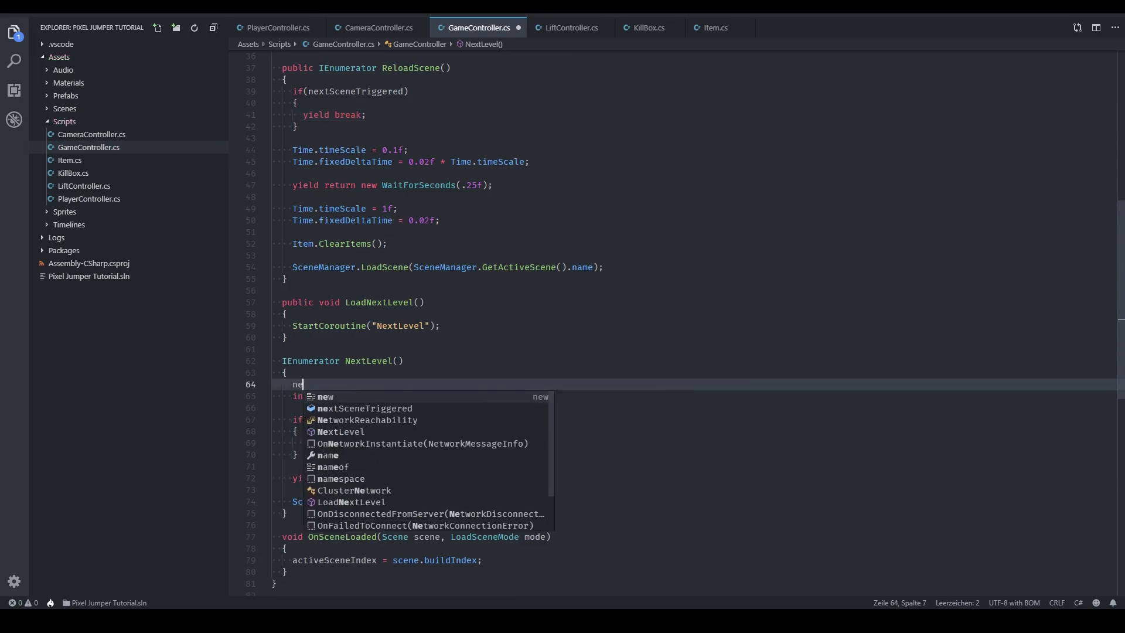
pyautogui.write('xt')
pyautogui.press('Return')
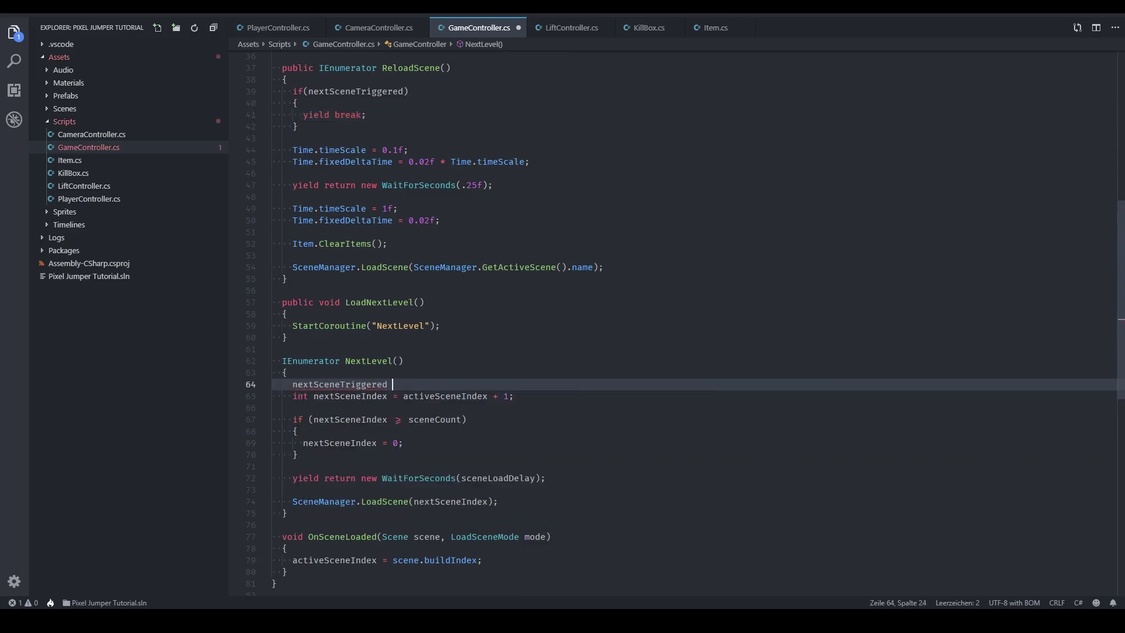
pyautogui.write('= true;')
# Copy that line into OnSceneLoaded as nextSceneTriggered = false;, then return to Unity.
pyautogui.hotkey('shift', 'Home')
pyautogui.scroll(-5, 673, 316)
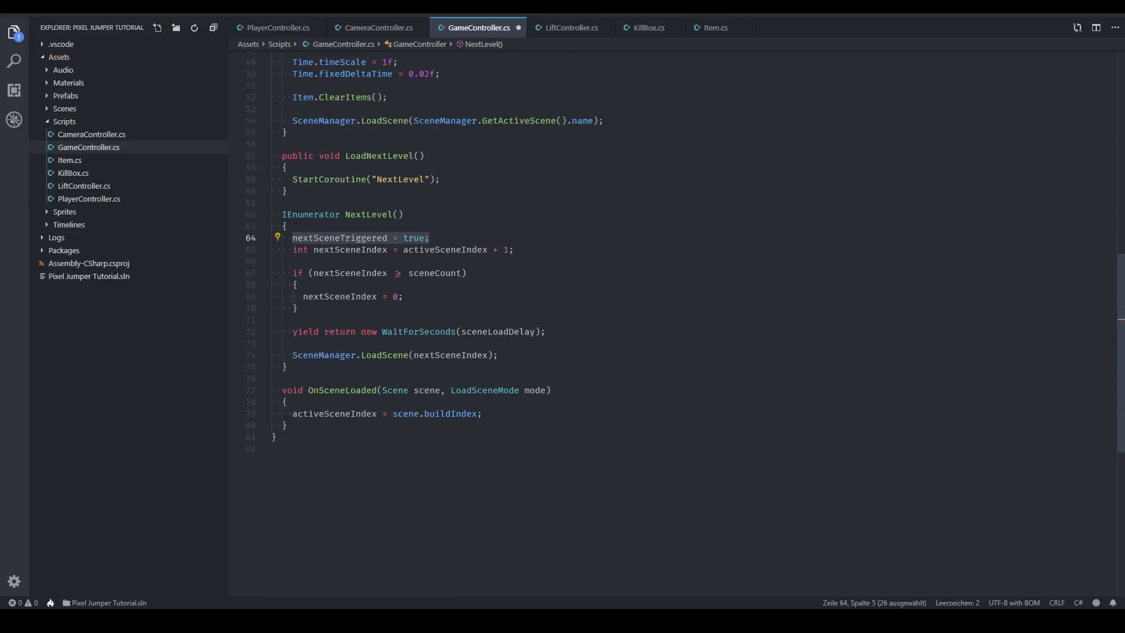
pyautogui.hotkey('ctrl', 'c')
pyautogui.click(481, 413)
pyautogui.press('Return')
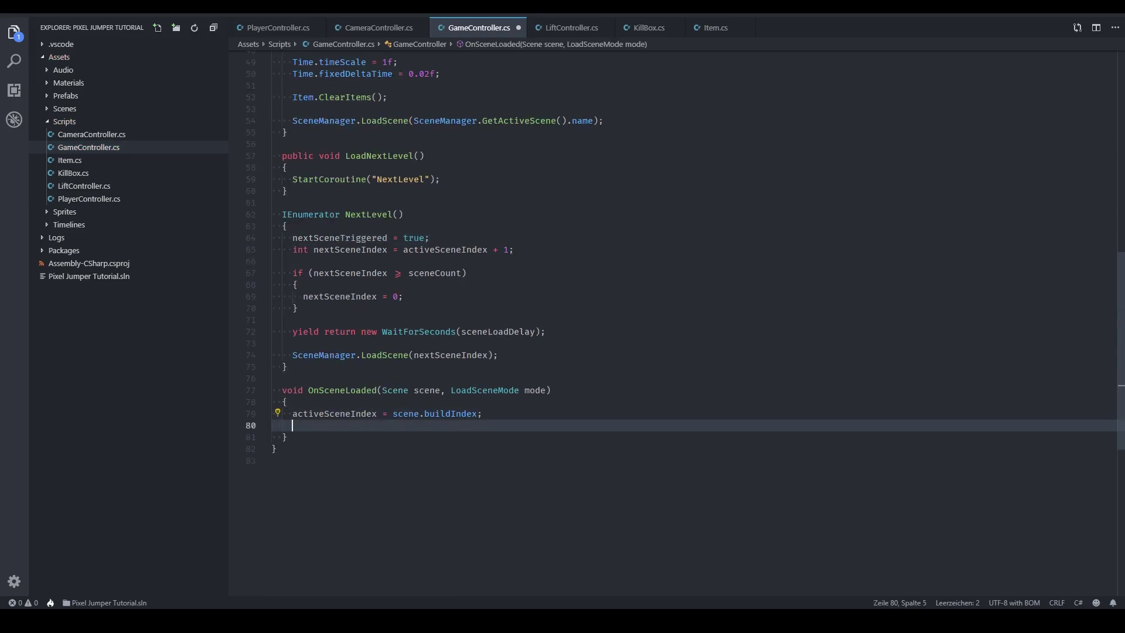
pyautogui.hotkey('ctrl', 'v')
pyautogui.press('BackSpace')
pyautogui.press('BackSpace')
pyautogui.press('BackSpace')
pyautogui.write('fals')
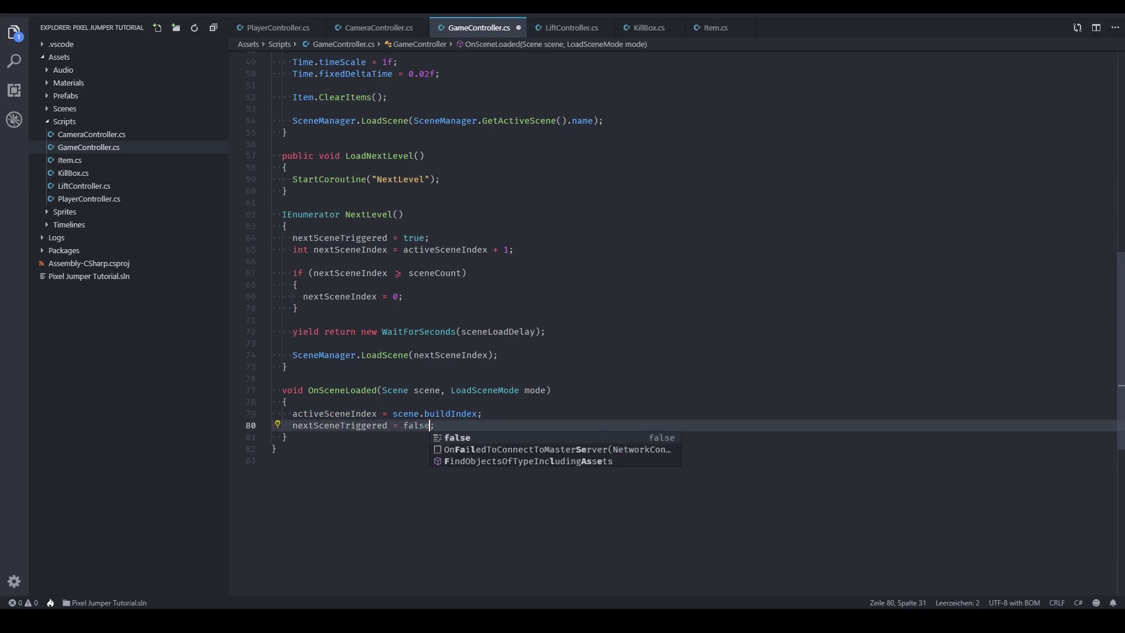
pyautogui.press('Return')
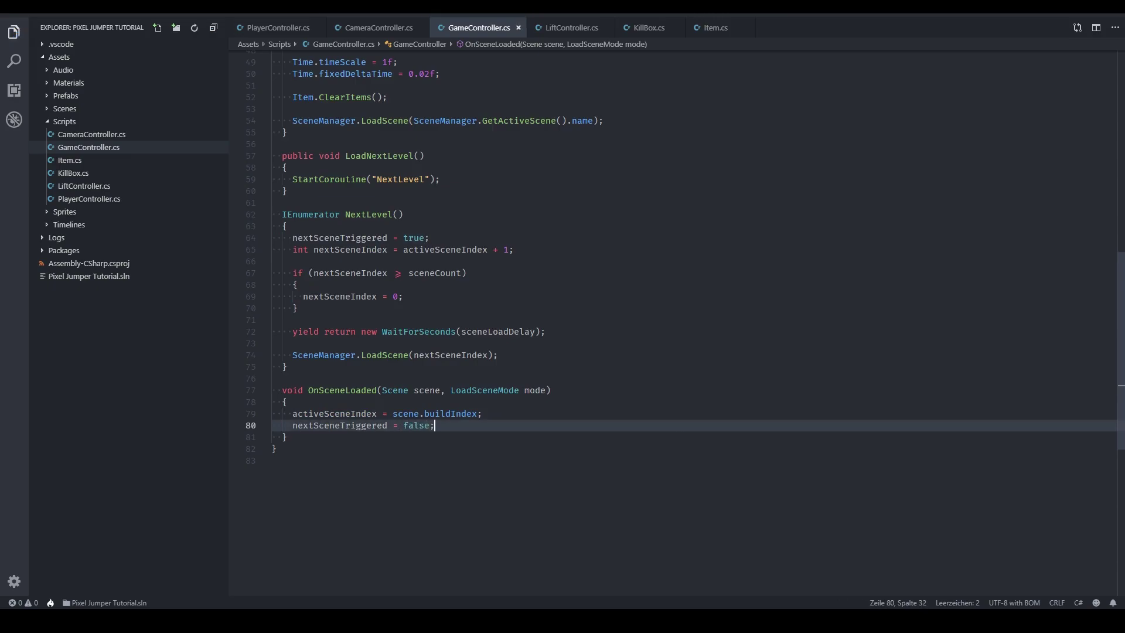
pyautogui.hotkey('alt', 'Tab')
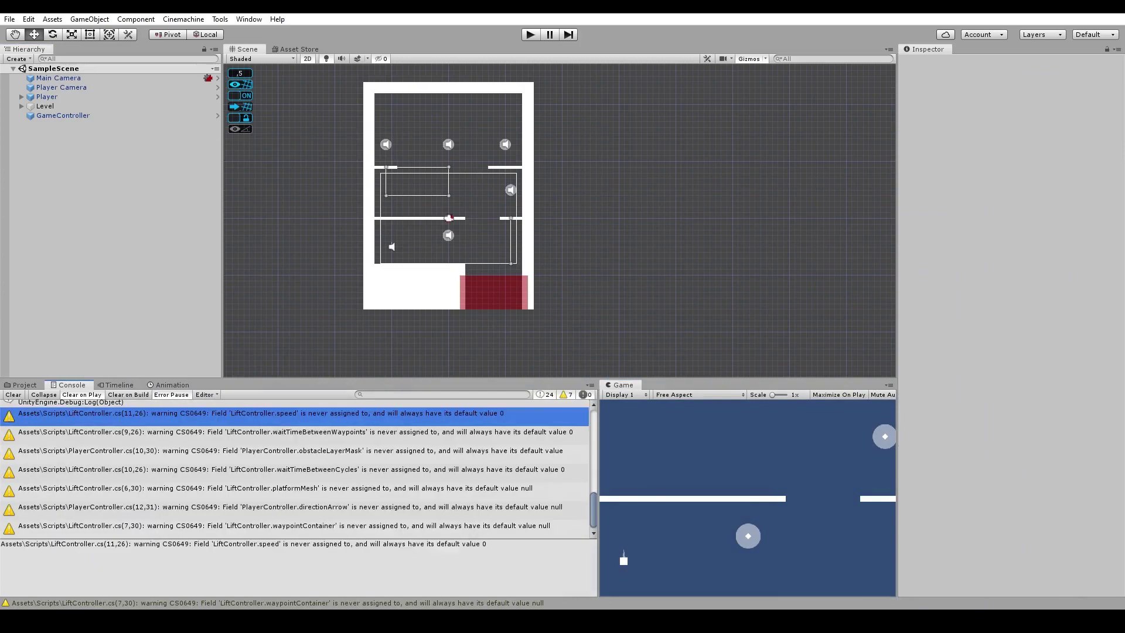
# Rename SampleScene in the Scenes folder to Level 1 and reload it.
pyautogui.hotkey('ctrl', '5')
pyautogui.click(40, 460)
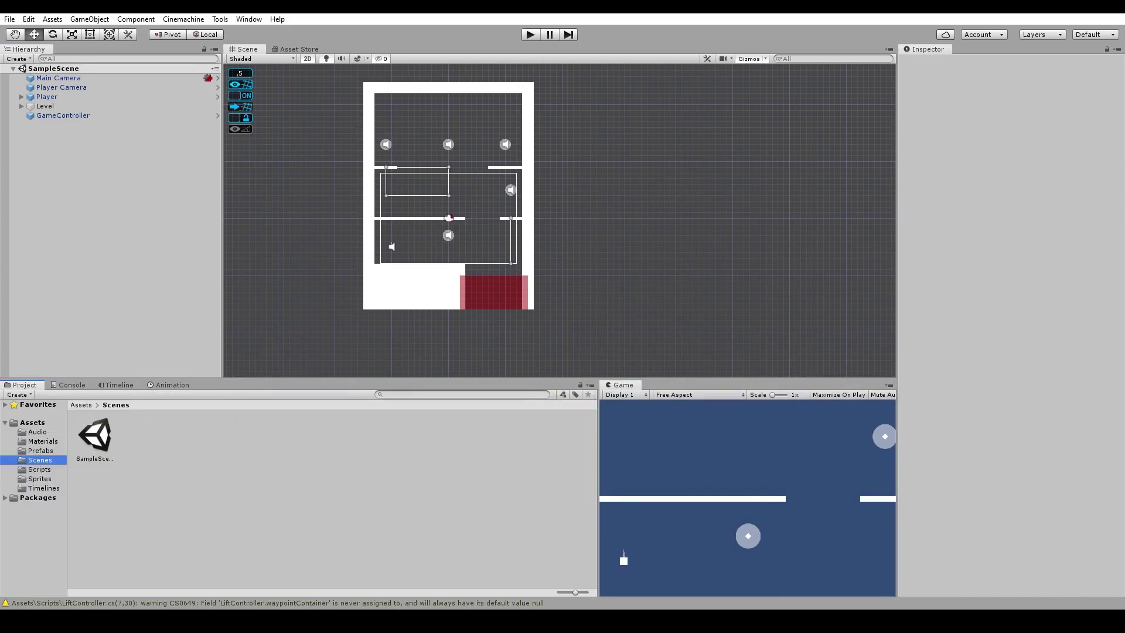
pyautogui.click(95, 439)
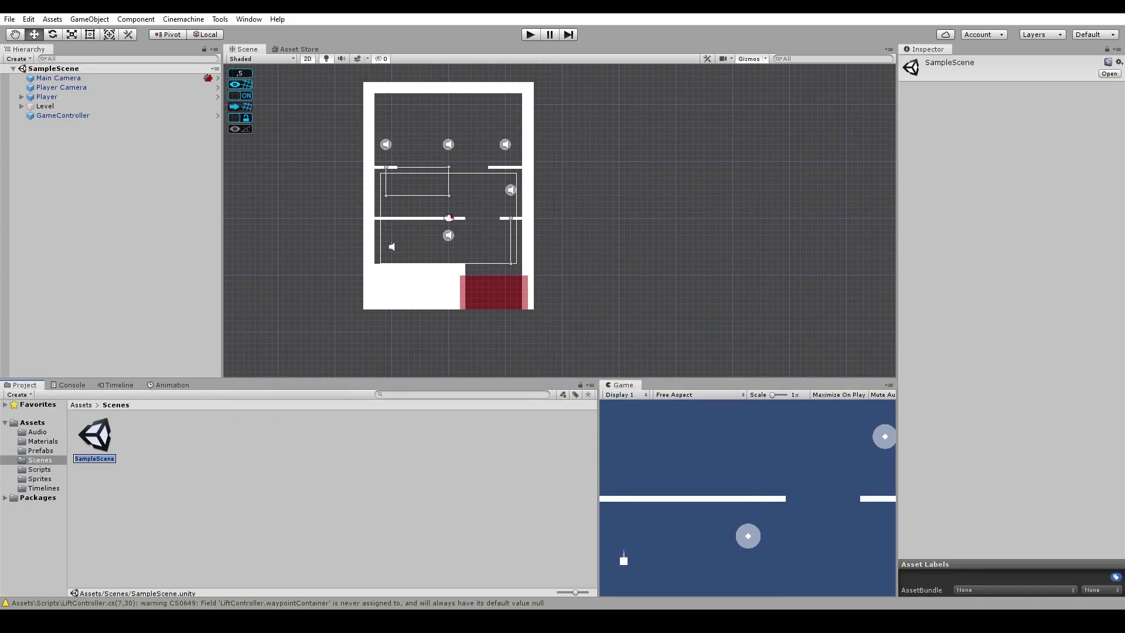
pyautogui.write('Level 1')
pyautogui.press('Return')
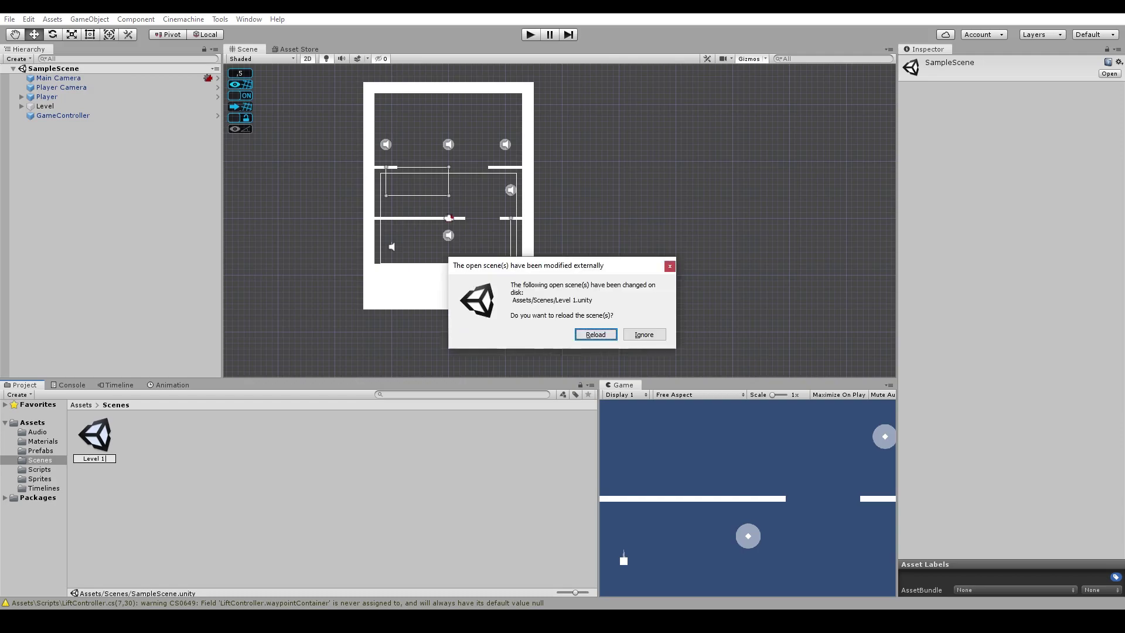
pyautogui.press('Return')
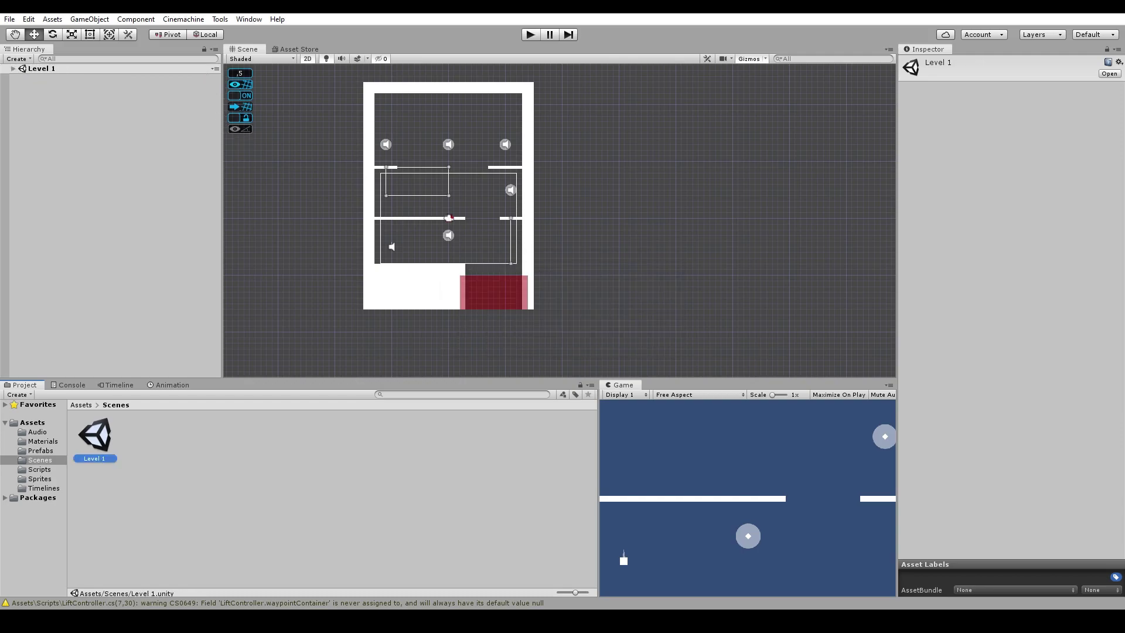
# Duplicate the Level 1 scene and name the copy Tutorial.
pyautogui.click(13, 69)
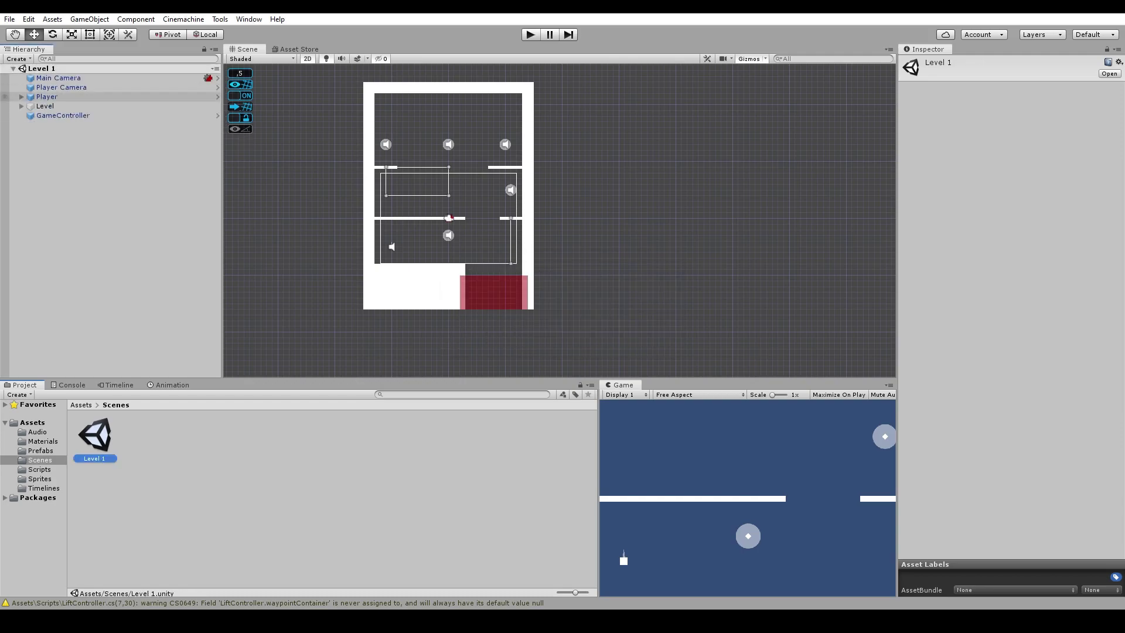
pyautogui.click(94, 439)
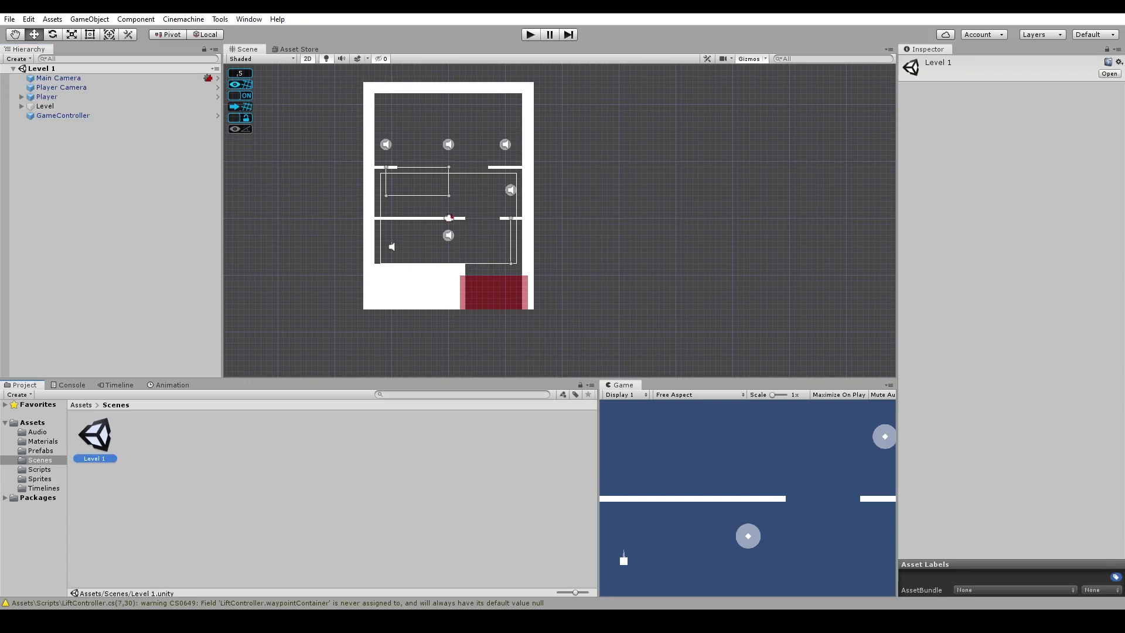
pyautogui.hotkey('ctrl', 'd')
pyautogui.write('Tutorial')
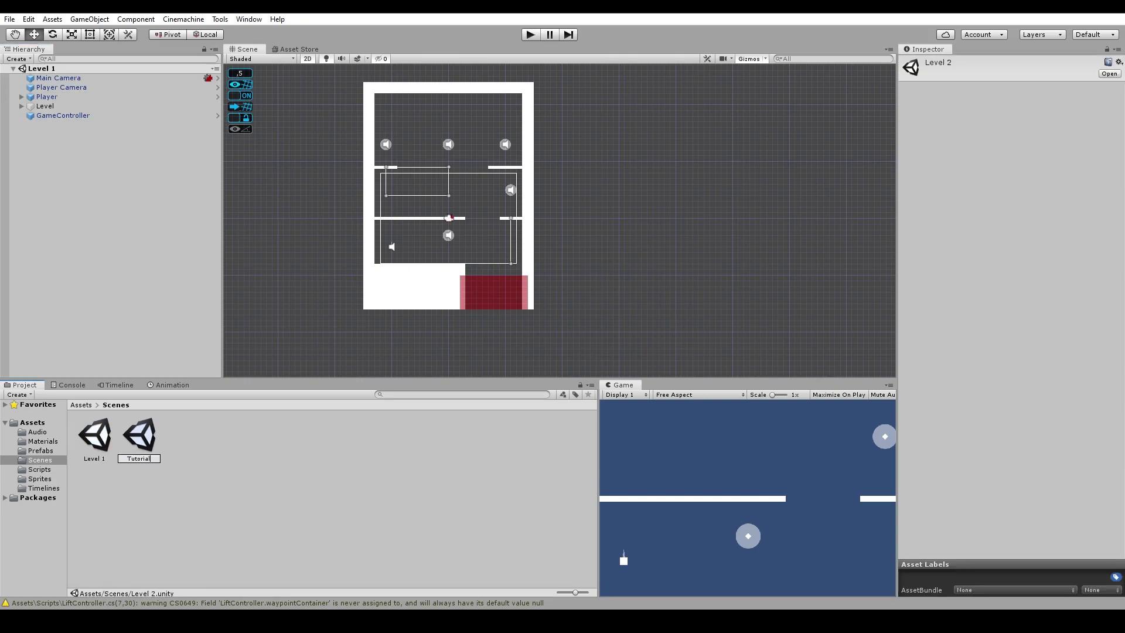
pyautogui.press('Return')
pyautogui.press('Return')
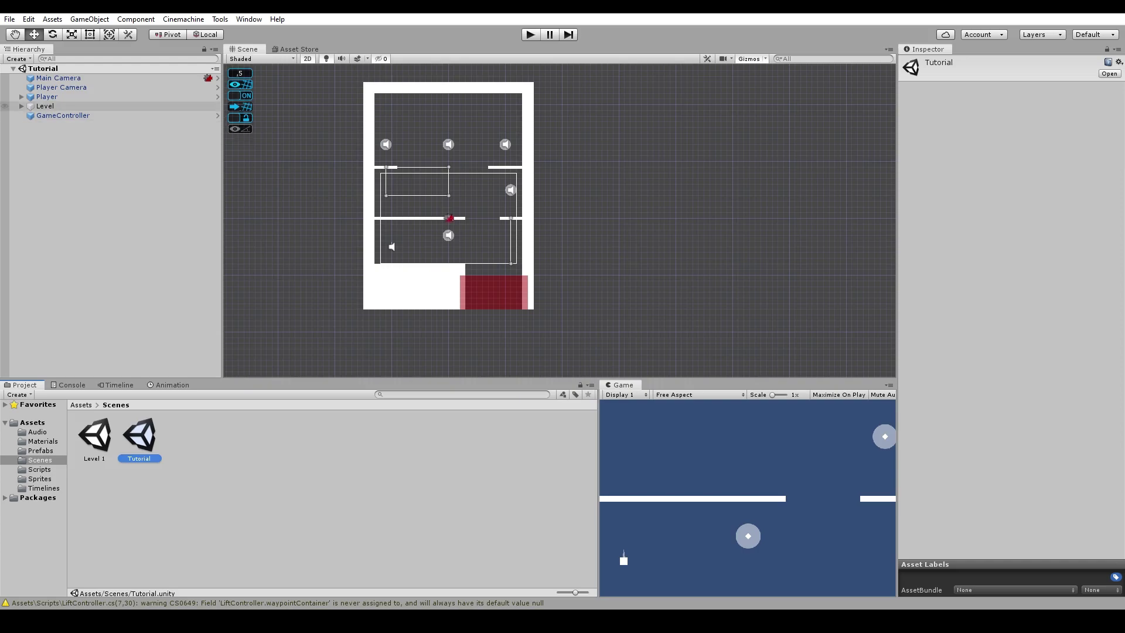
# Delete the KillBox and the Ground floor piece from the Tutorial level's Walls.
pyautogui.click(21, 106)
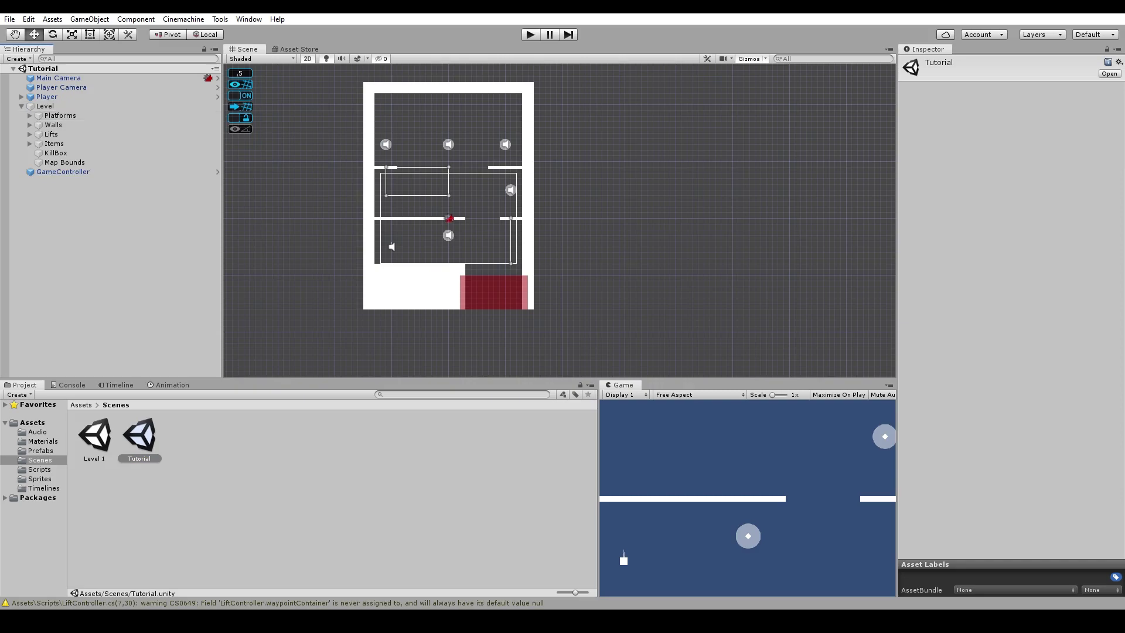
pyautogui.click(413, 287)
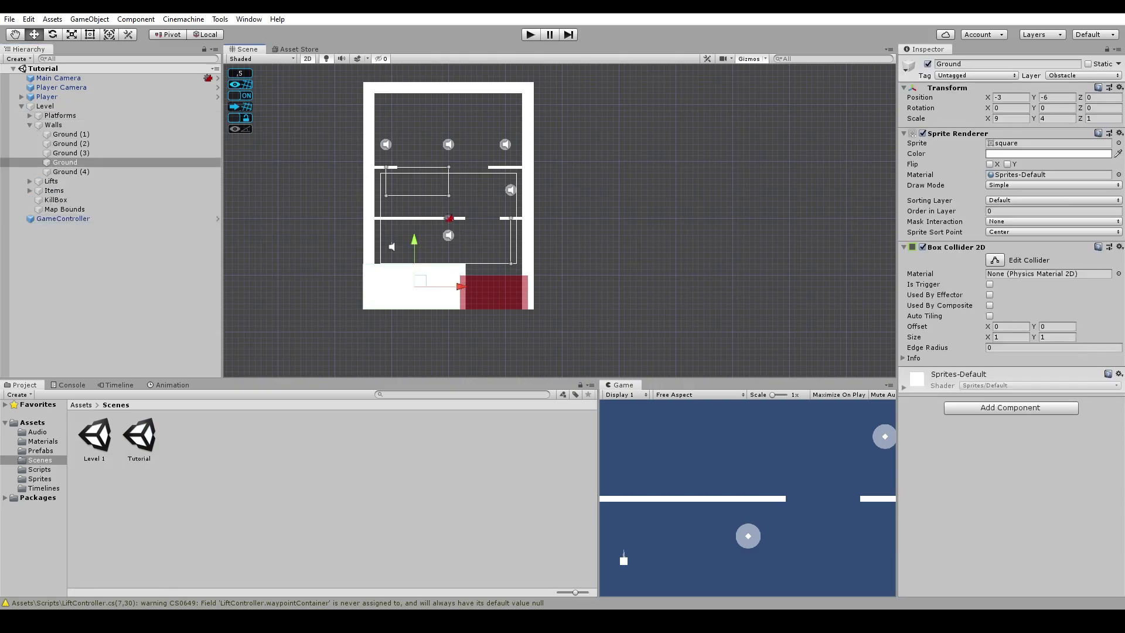
pyautogui.click(56, 199)
pyautogui.press('Delete')
pyautogui.click(413, 286)
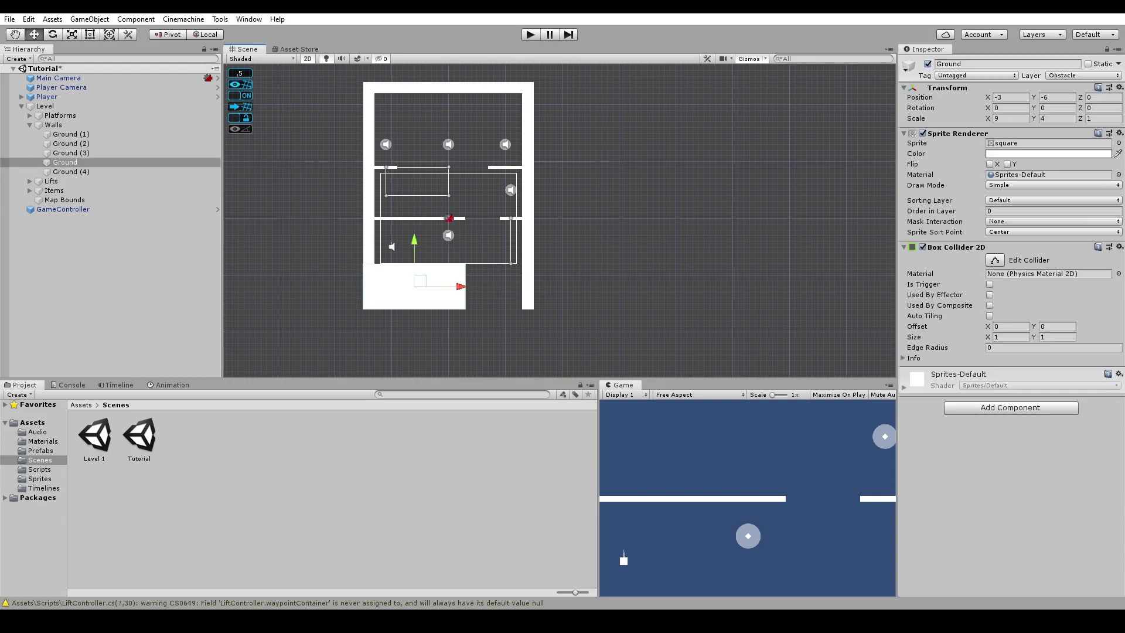
pyautogui.press('Delete')
# Copy the top wall down as a floor at Y -4.5, lower Ground (3) to Y 5, delete Ground (4).
pyautogui.hotkey('ctrl', 'z')
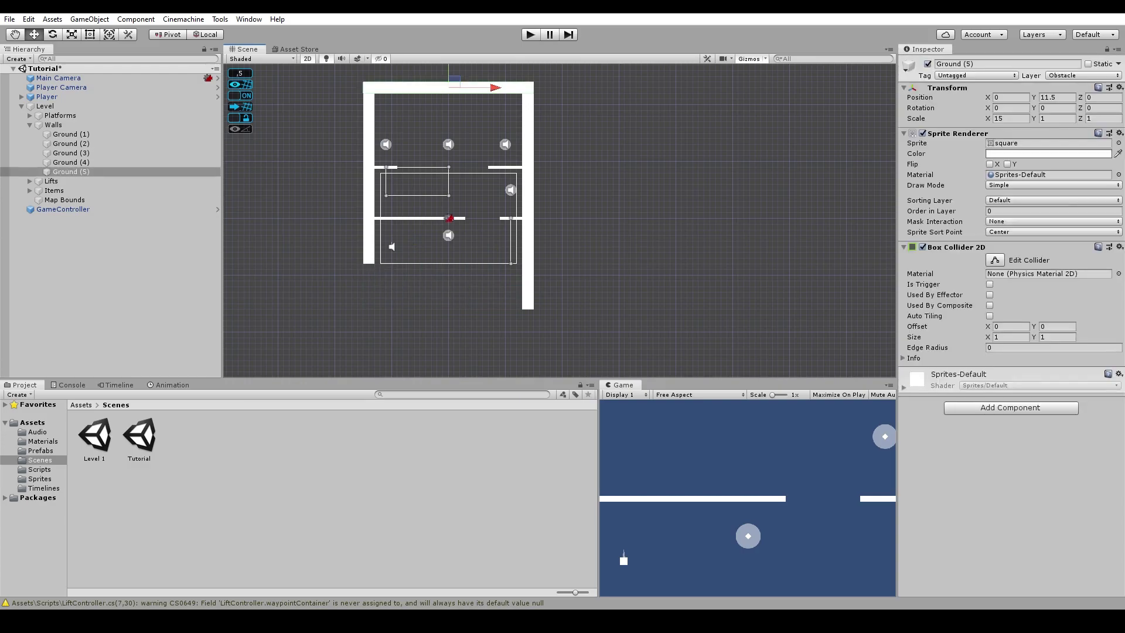
pyautogui.moveTo(449, 76); pyautogui.dragTo(449, 259)
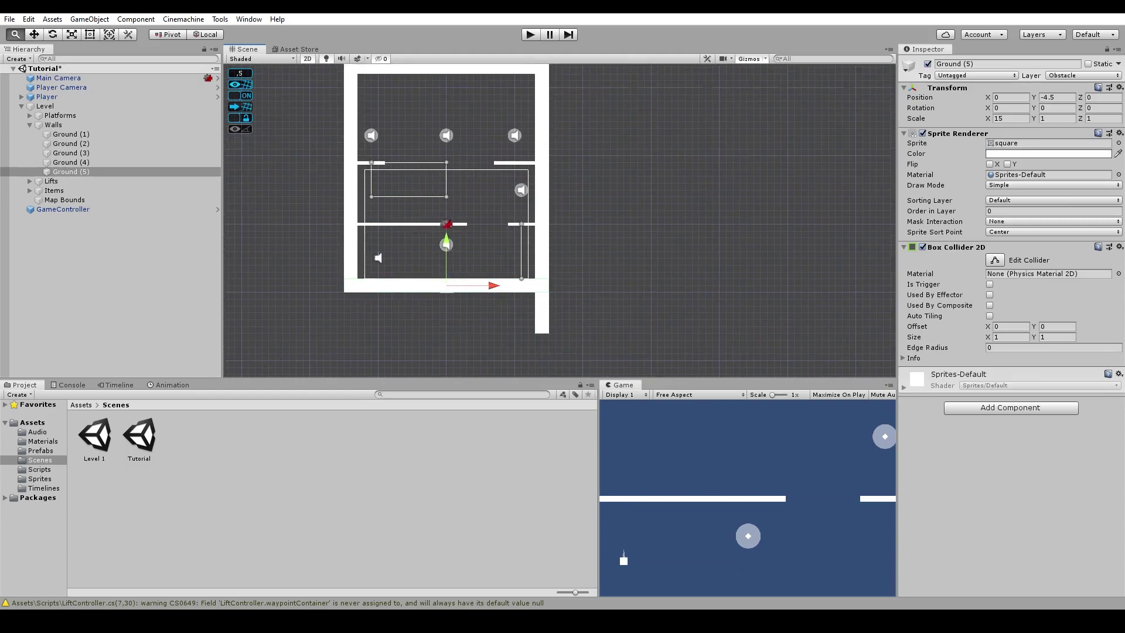
pyautogui.scroll(2, 463, 234)
pyautogui.click(71, 153)
pyautogui.moveTo(463, 140); pyautogui.dragTo(463, 229)
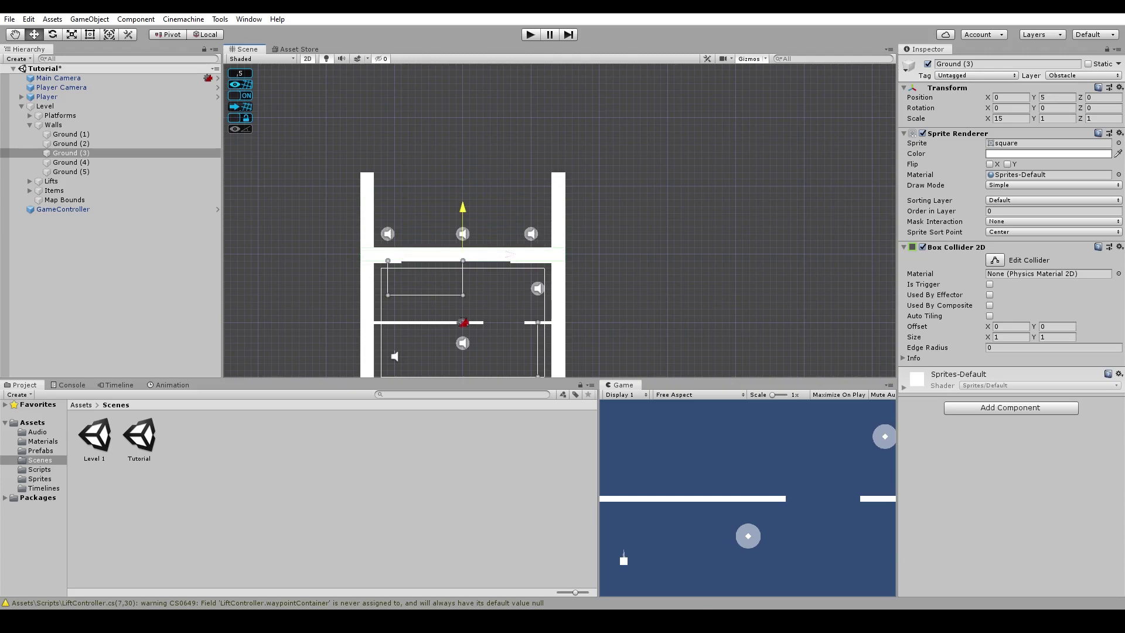
pyautogui.moveTo(463, 235); pyautogui.dragTo(458, 150, button='middle')
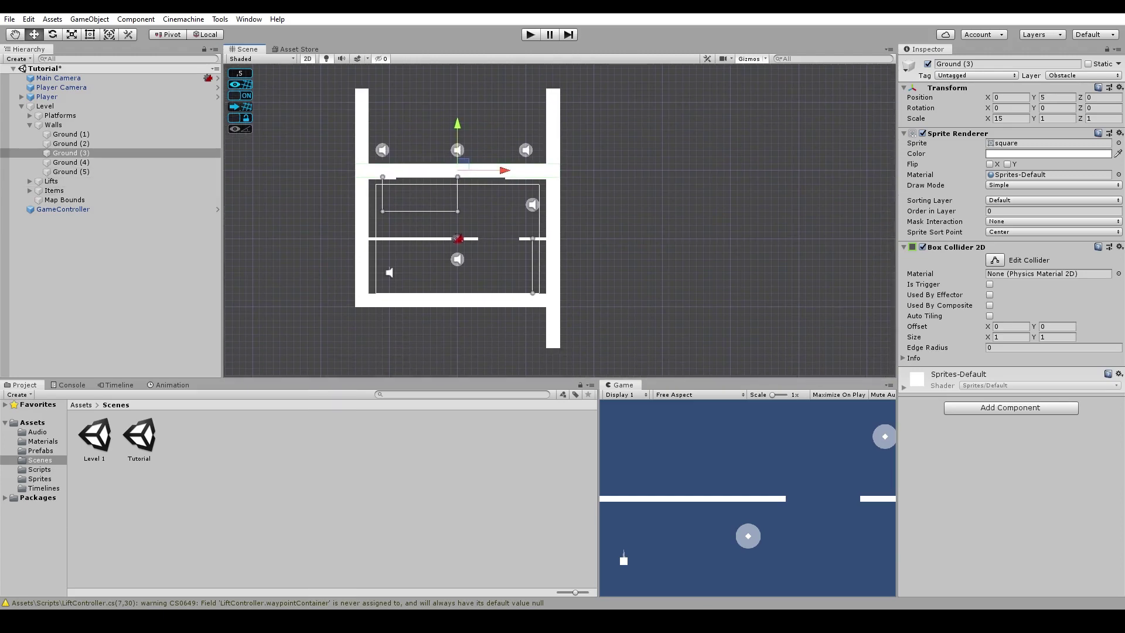
pyautogui.click(556, 326)
pyautogui.press('Delete')
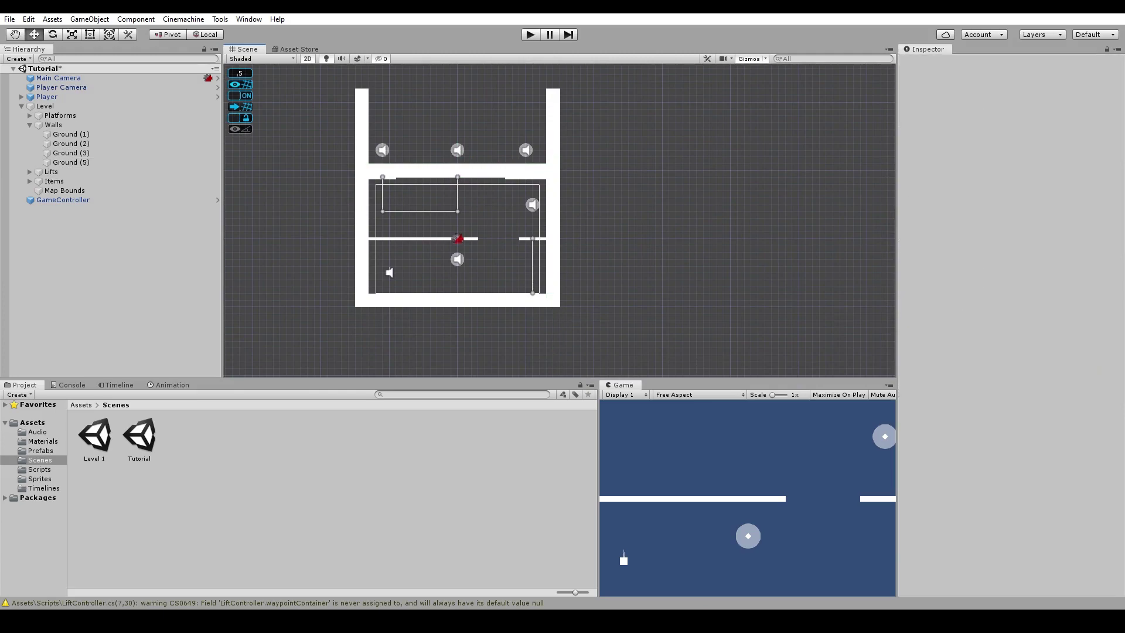
# Drag the four corners of the Map Bounds polygon collider in to fit the small room.
pyautogui.click(65, 190)
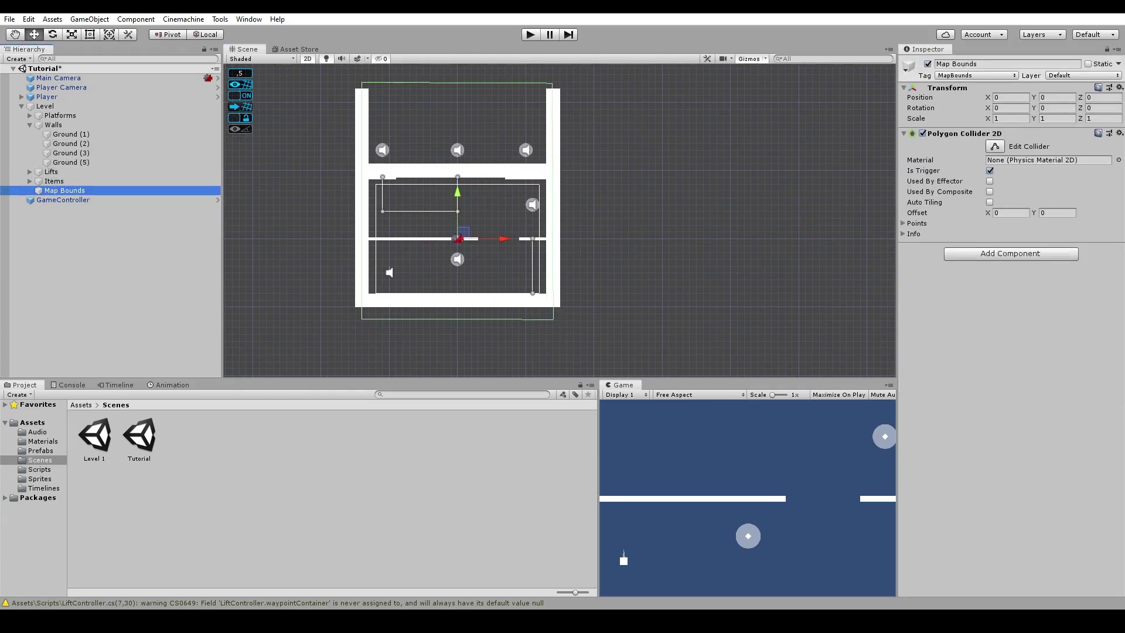
pyautogui.click(995, 146)
pyautogui.moveTo(362, 318); pyautogui.dragTo(362, 302)
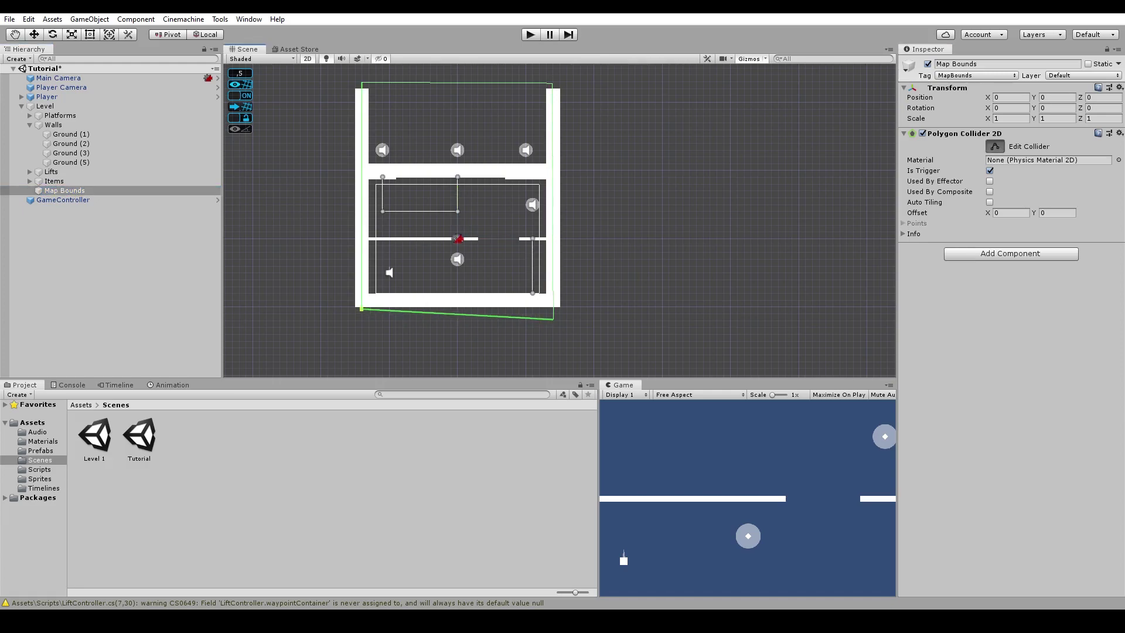
pyautogui.moveTo(553, 319); pyautogui.dragTo(555, 300)
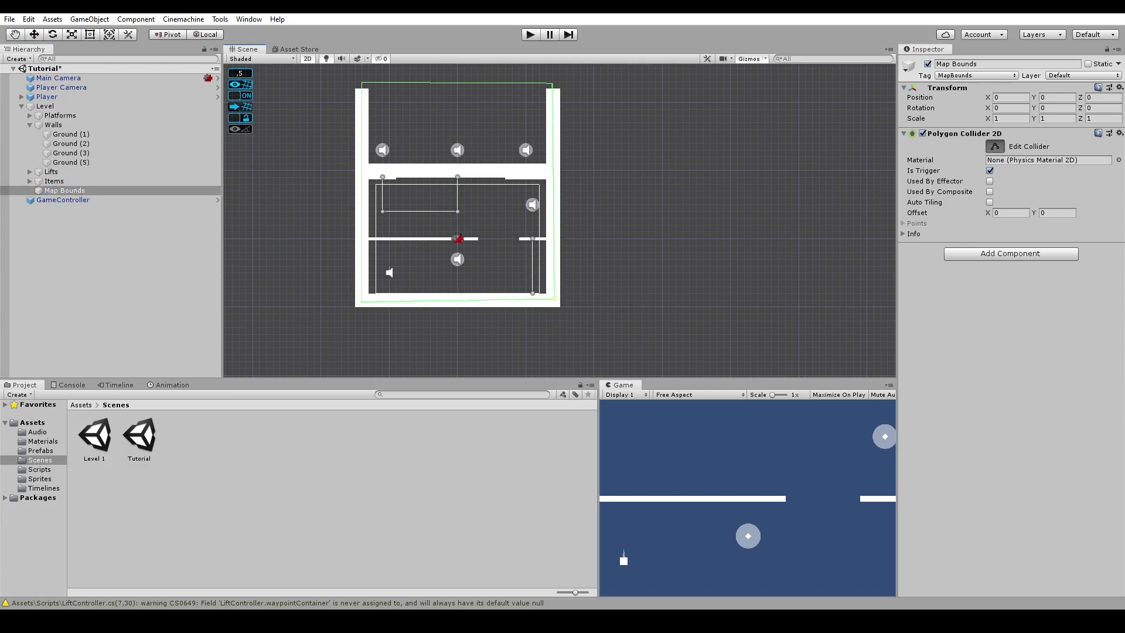
pyautogui.moveTo(552, 84); pyautogui.dragTo(552, 170)
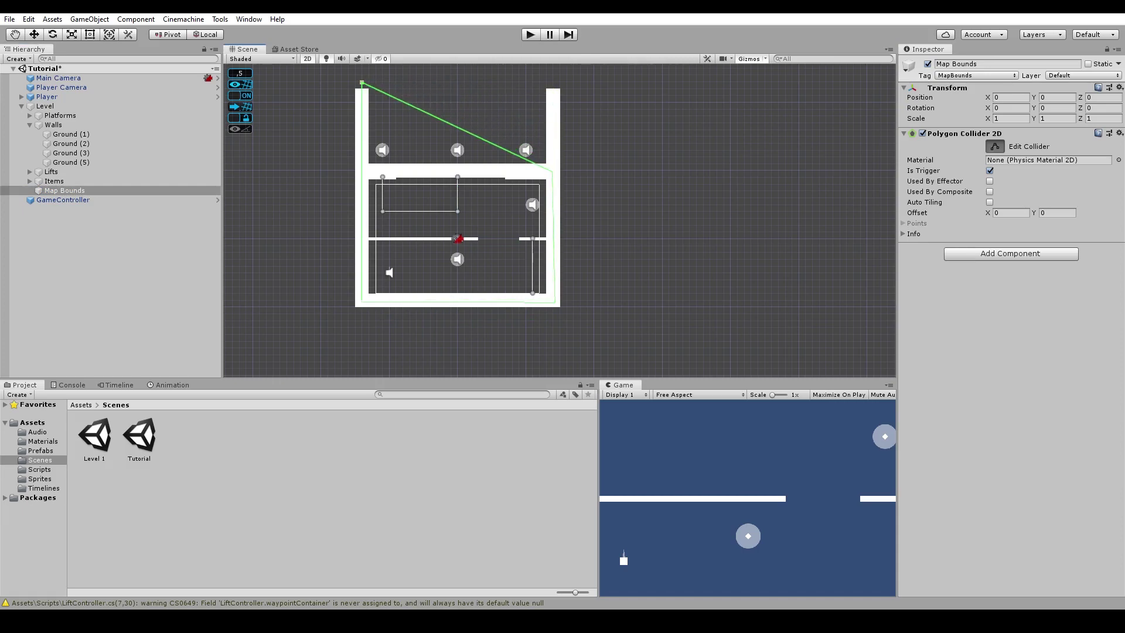
pyautogui.moveTo(361, 84); pyautogui.dragTo(364, 171)
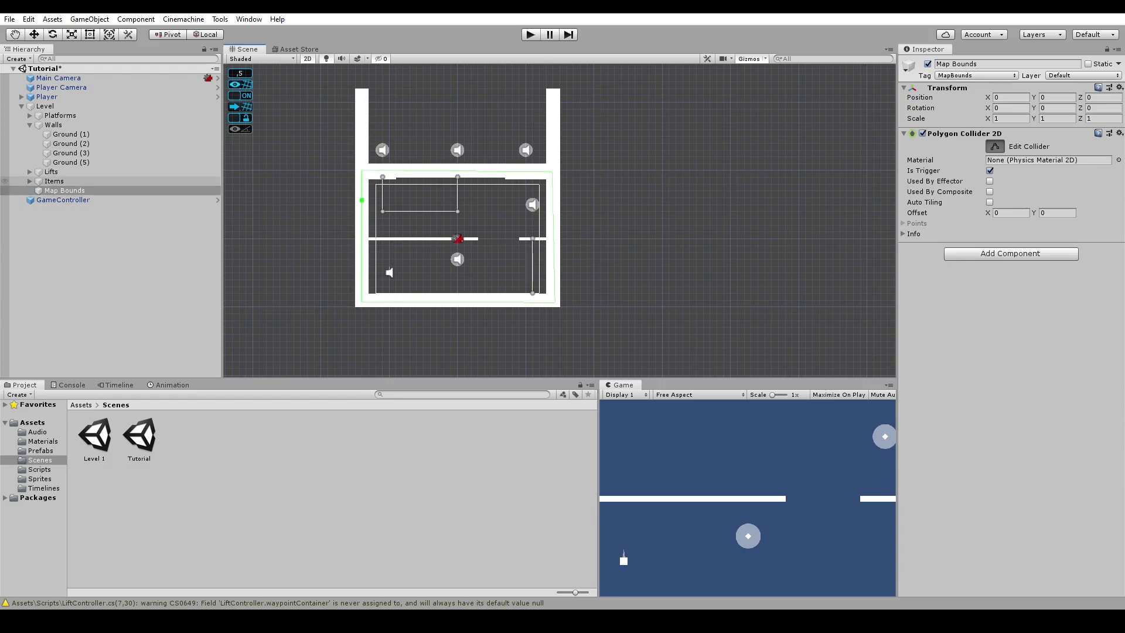
# Delete Item (1) through Item (4) and move the remaining Item to the room's lower right.
pyautogui.click(30, 181)
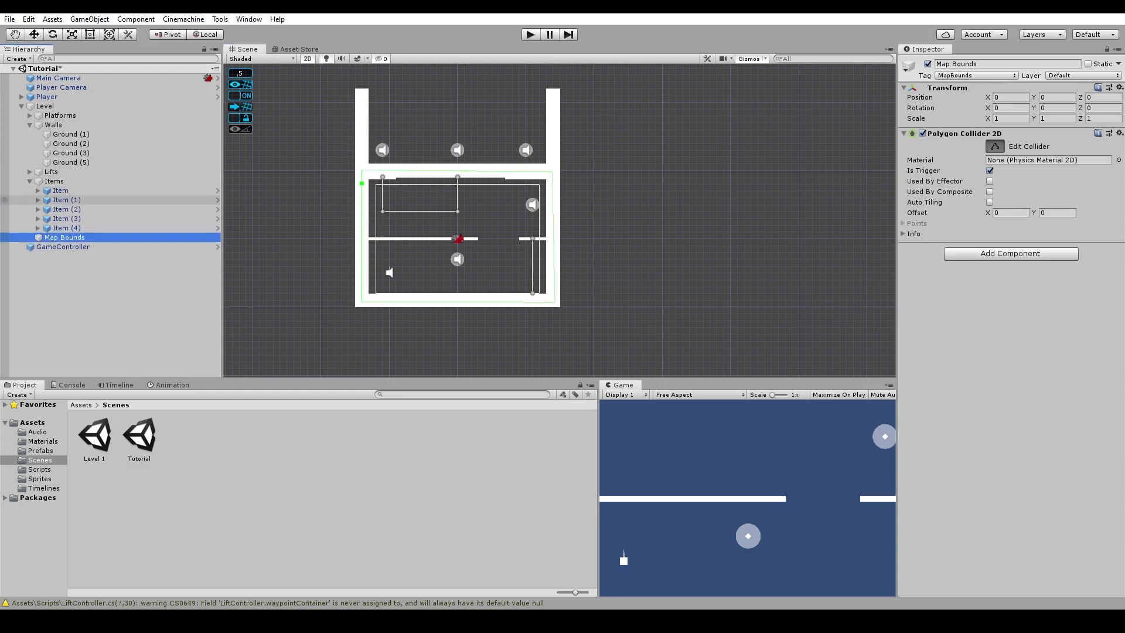
pyautogui.click(67, 200)
pyautogui.keyDown('shift'); pyautogui.click(66, 228); pyautogui.keyUp('shift')
pyautogui.press('Delete')
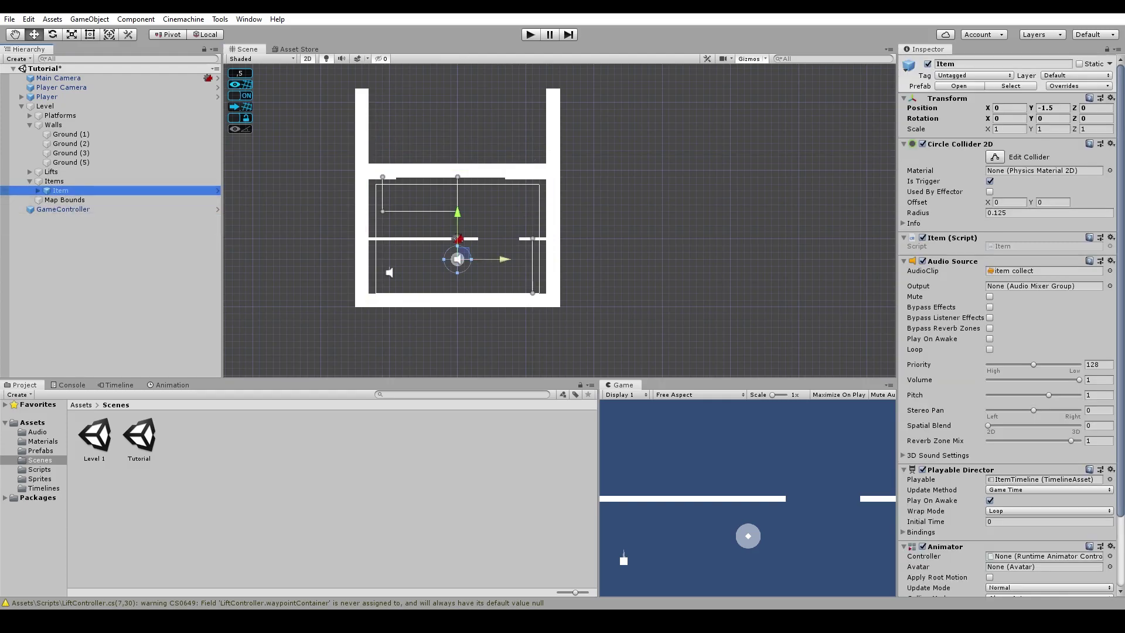
pyautogui.moveTo(458, 259)
pyautogui.mouseDown()
pyautogui.moveTo(512, 259)
pyautogui.moveTo(518, 280)
pyautogui.moveTo(525, 273)
pyautogui.mouseUp()
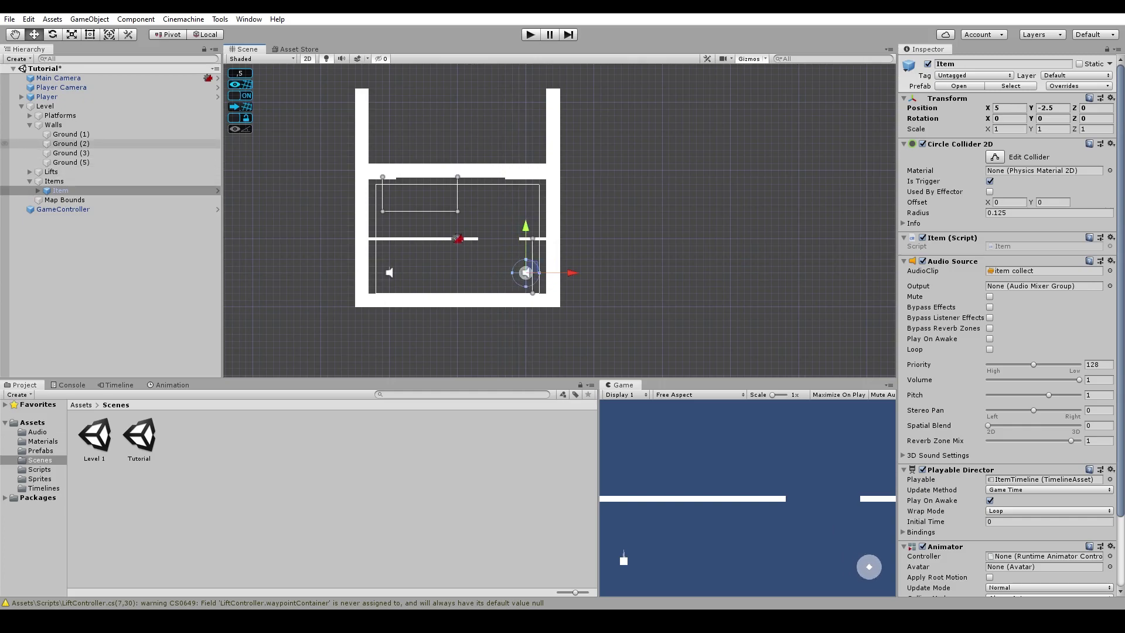
# Delete the Platforms and Lifts groups from the Tutorial scene.
pyautogui.click(29, 125)
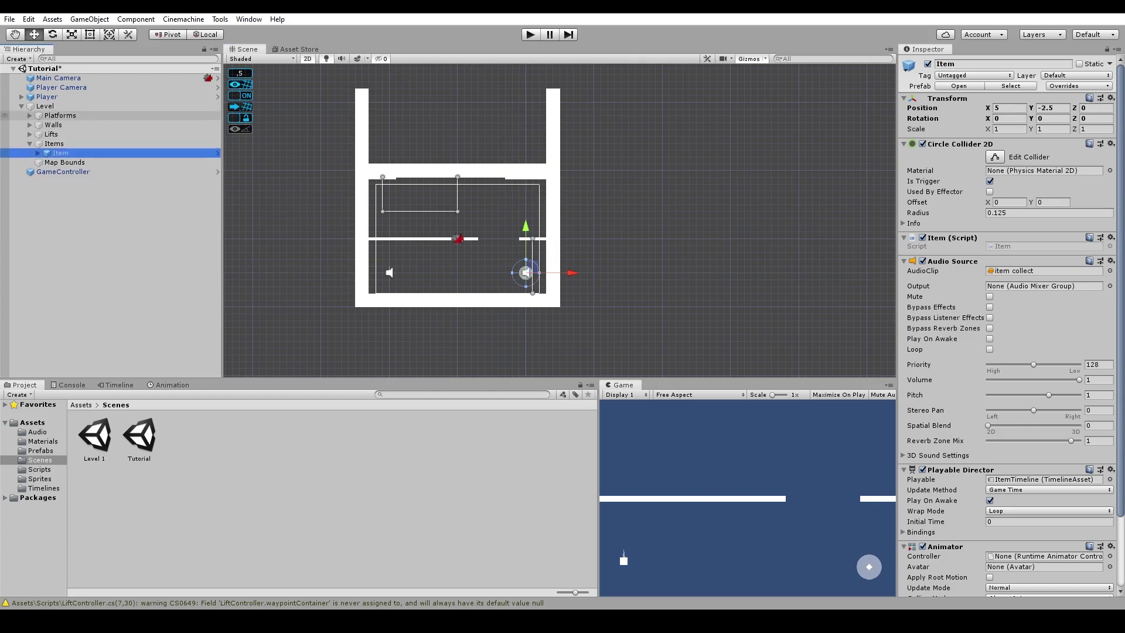
pyautogui.click(60, 116)
pyautogui.press('Delete')
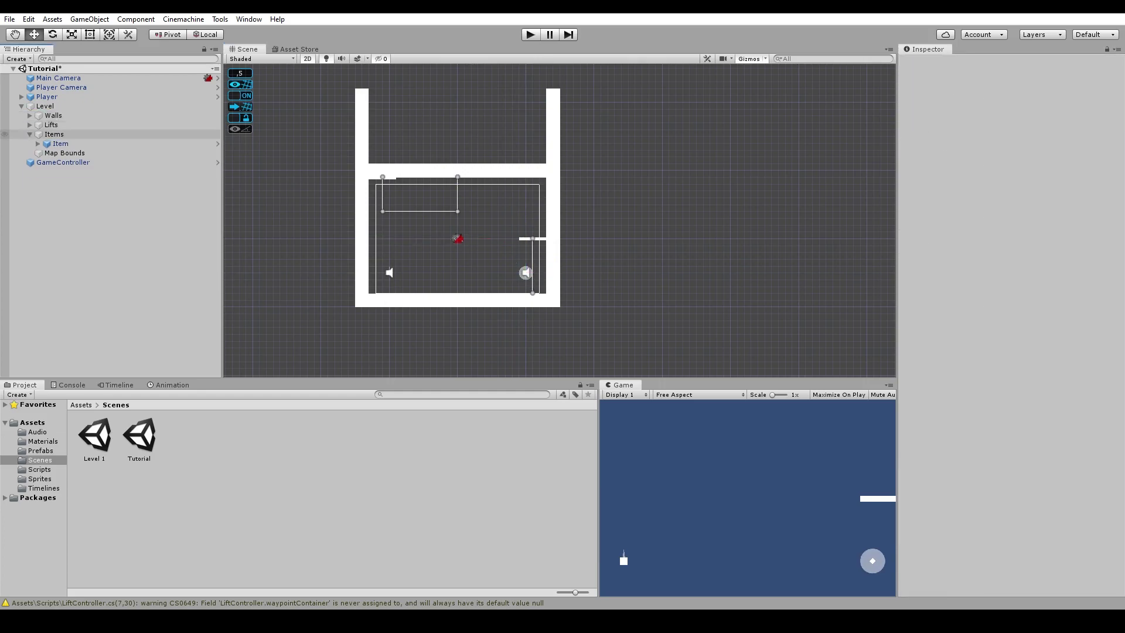
pyautogui.click(51, 125)
pyautogui.press('Delete')
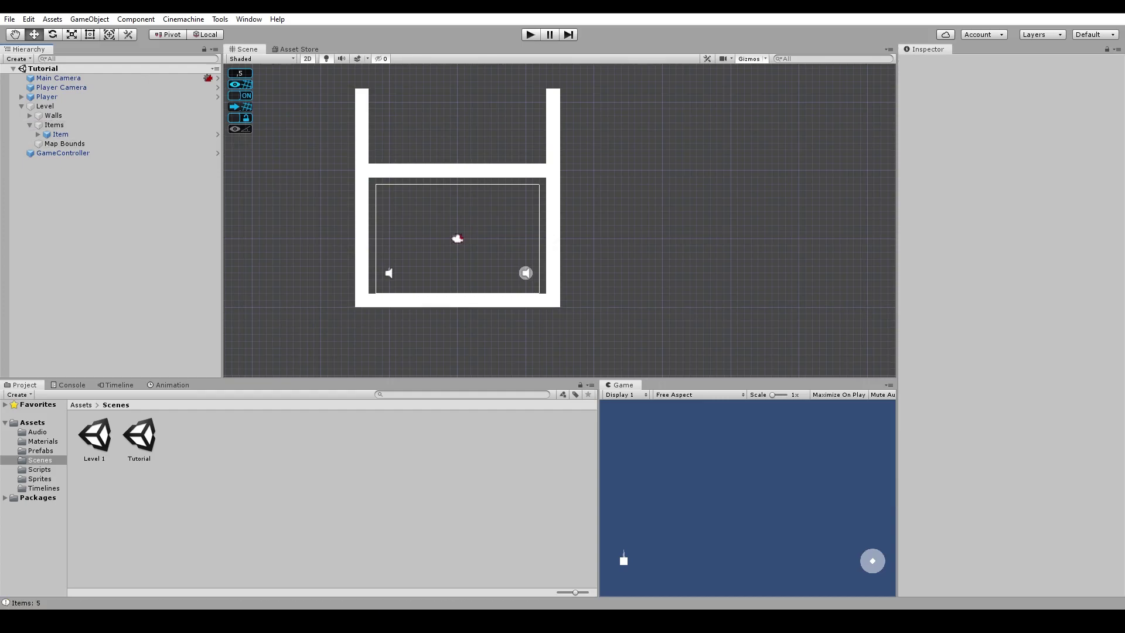
pyautogui.click(9, 19)
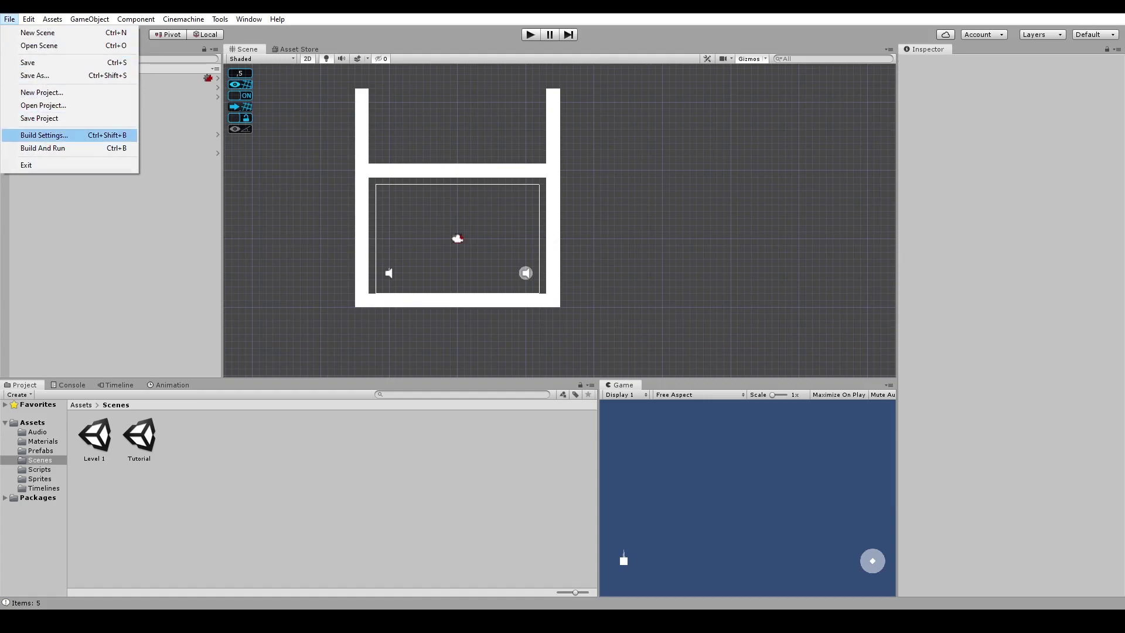
# Add Tutorial to Scenes In Build as scene 0 ahead of Level 1, then enter Play mode.
pyautogui.click(44, 135)
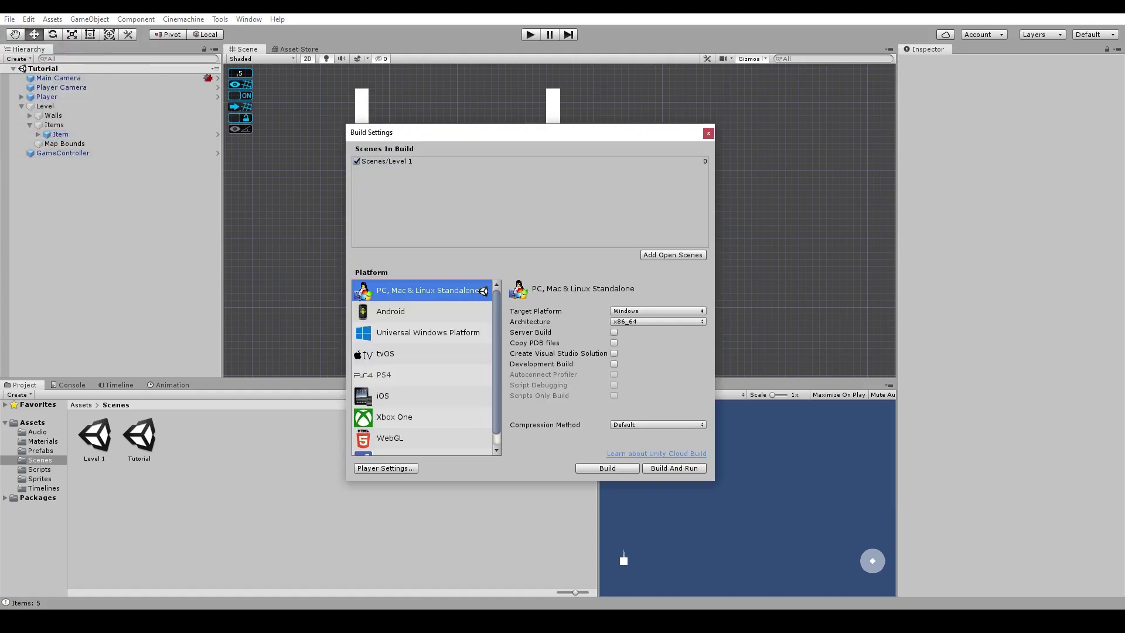
pyautogui.moveTo(139, 437); pyautogui.dragTo(527, 199)
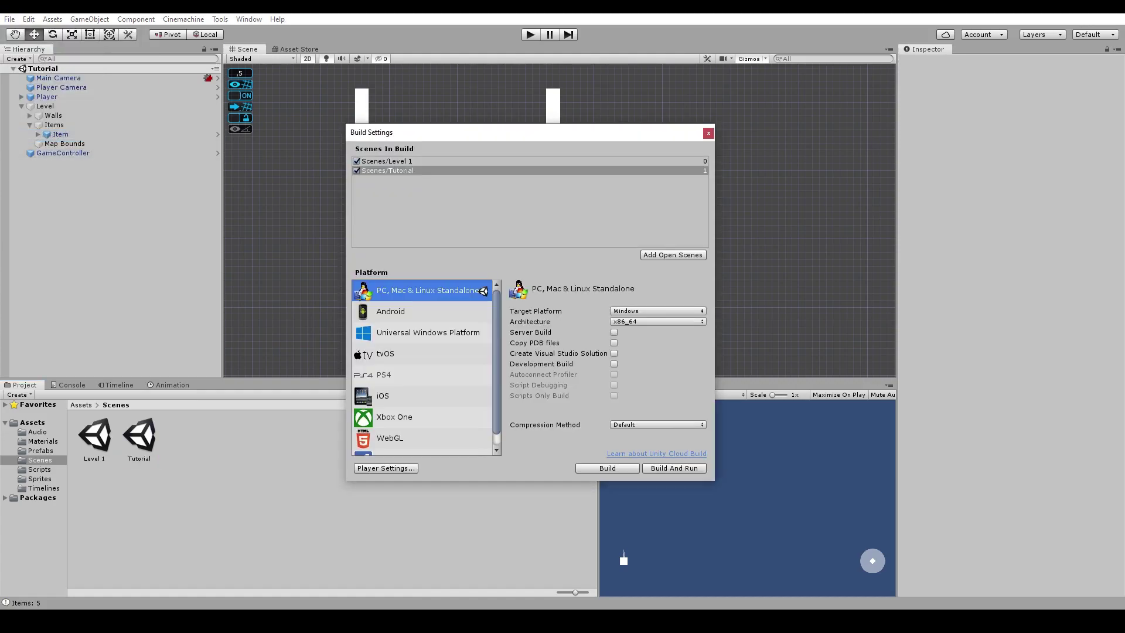
pyautogui.moveTo(387, 170); pyautogui.dragTo(387, 158)
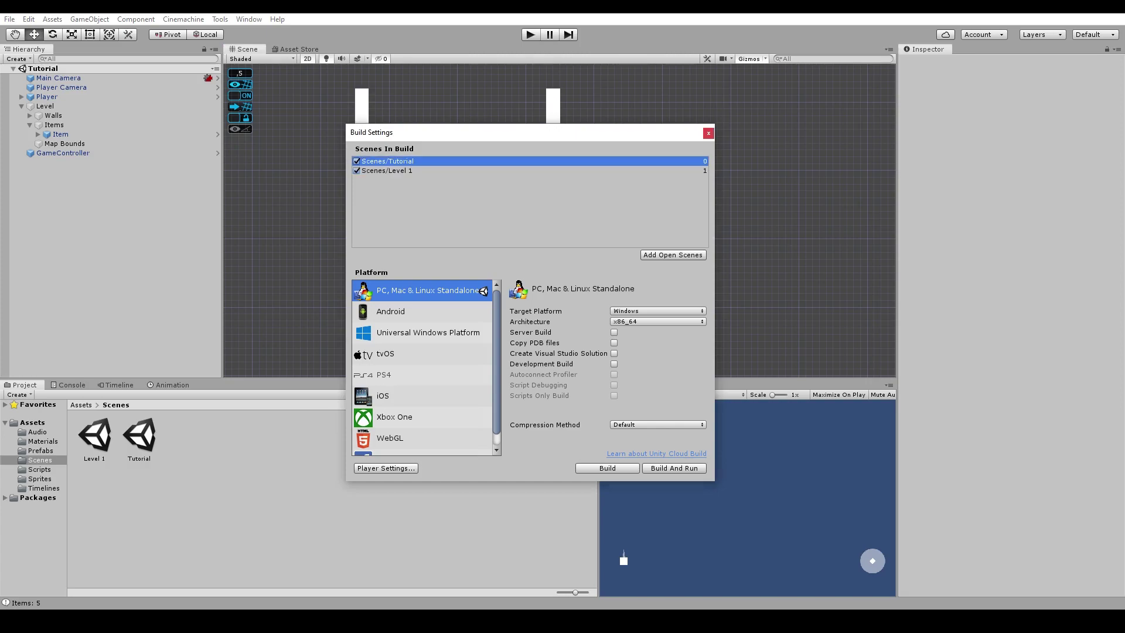
pyautogui.click(708, 133)
pyautogui.hotkey('ctrl', 'p')
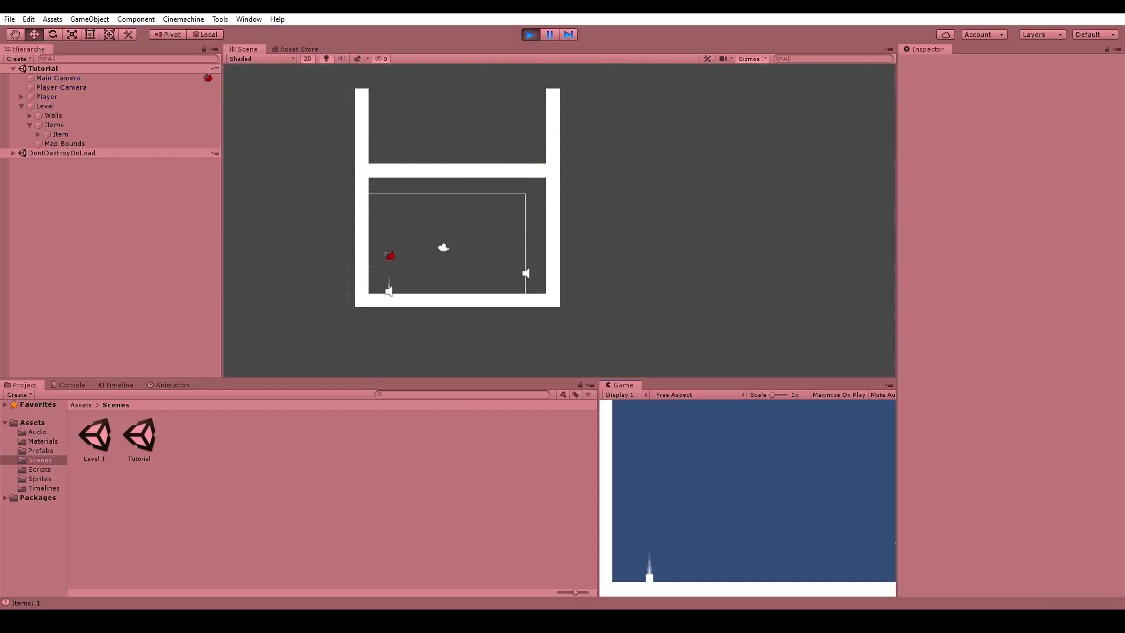
# Move right and jump up-left to grab the Tutorial item, loading Level 1.
pyautogui.press('Right')
pyautogui.press('space')
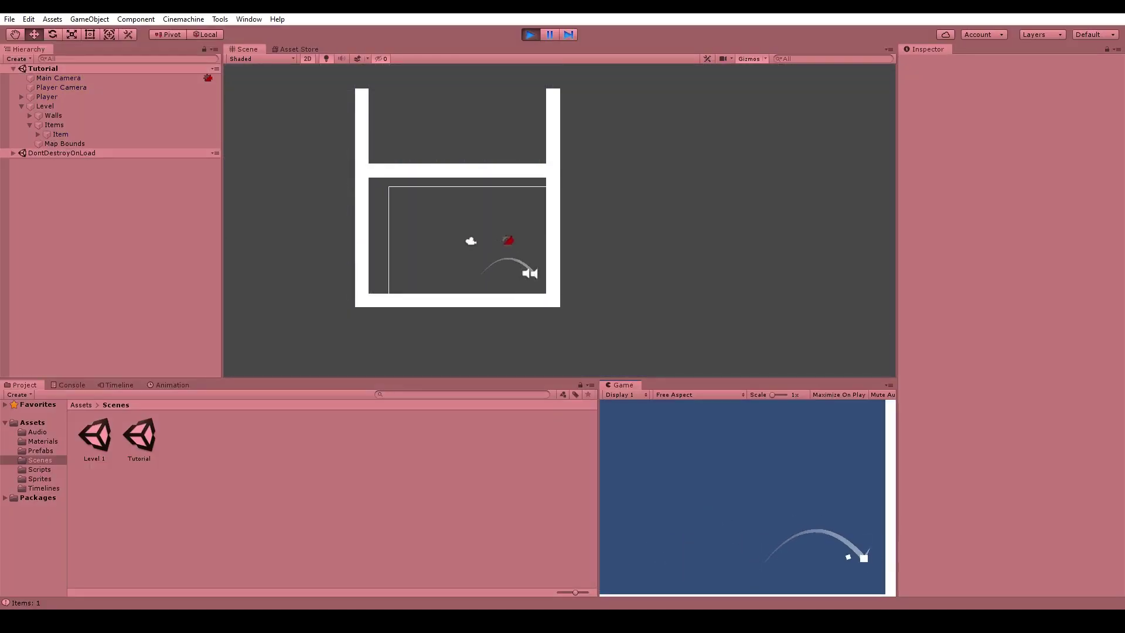
pyautogui.press('Left')
pyautogui.press('space')
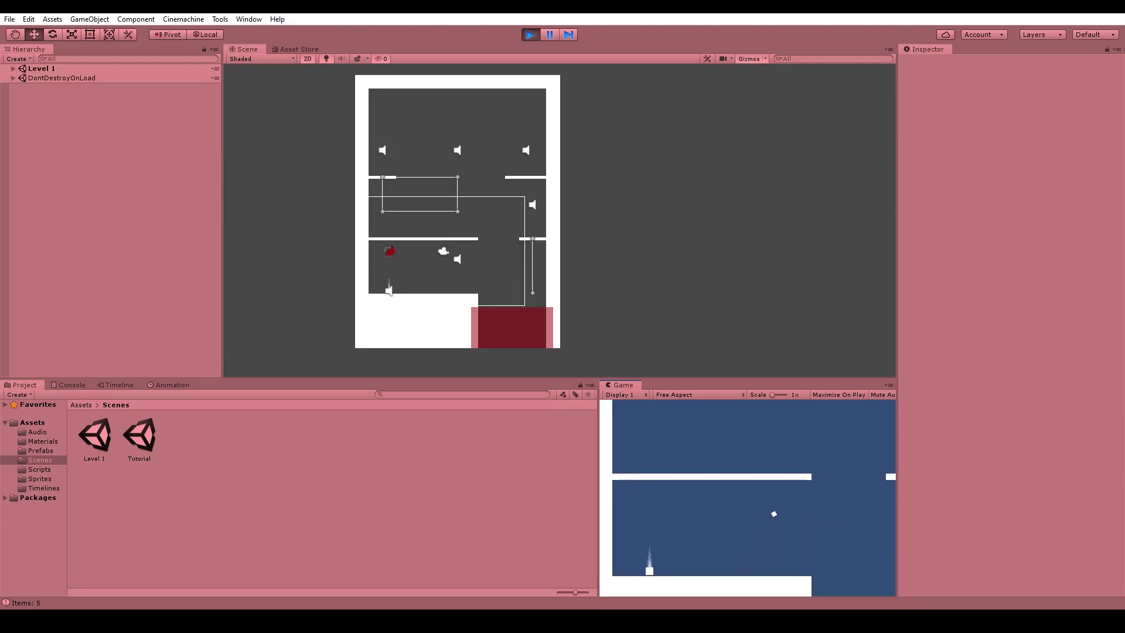
# Jump and wall-jump up through Level 1, collecting several of its items.
pyautogui.press('Right')
pyautogui.press('space')
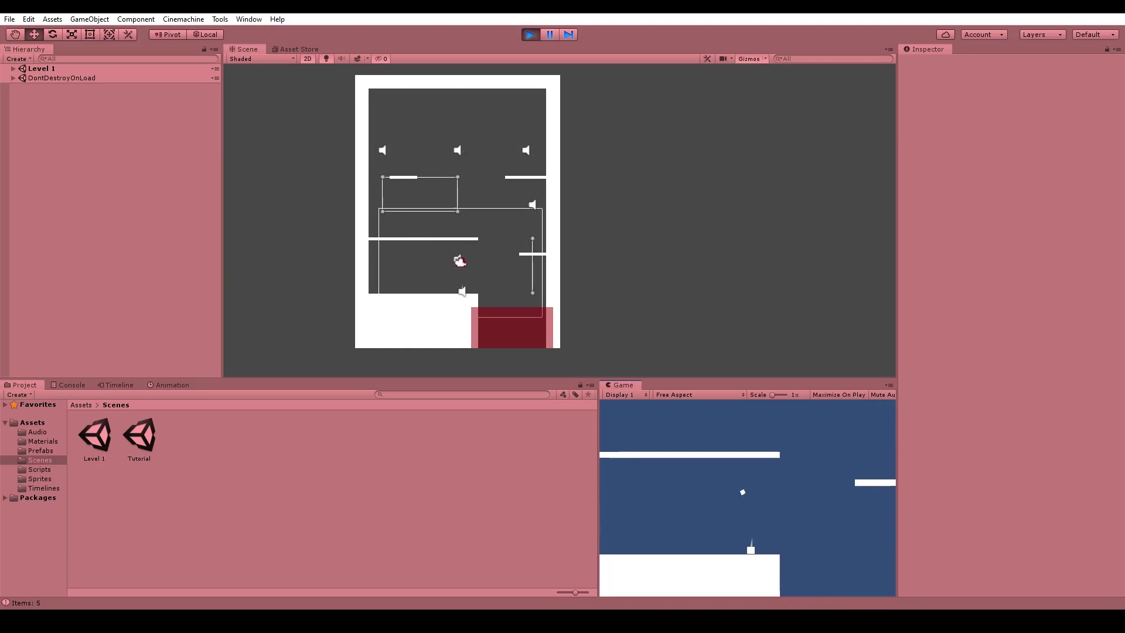
pyautogui.press('space')
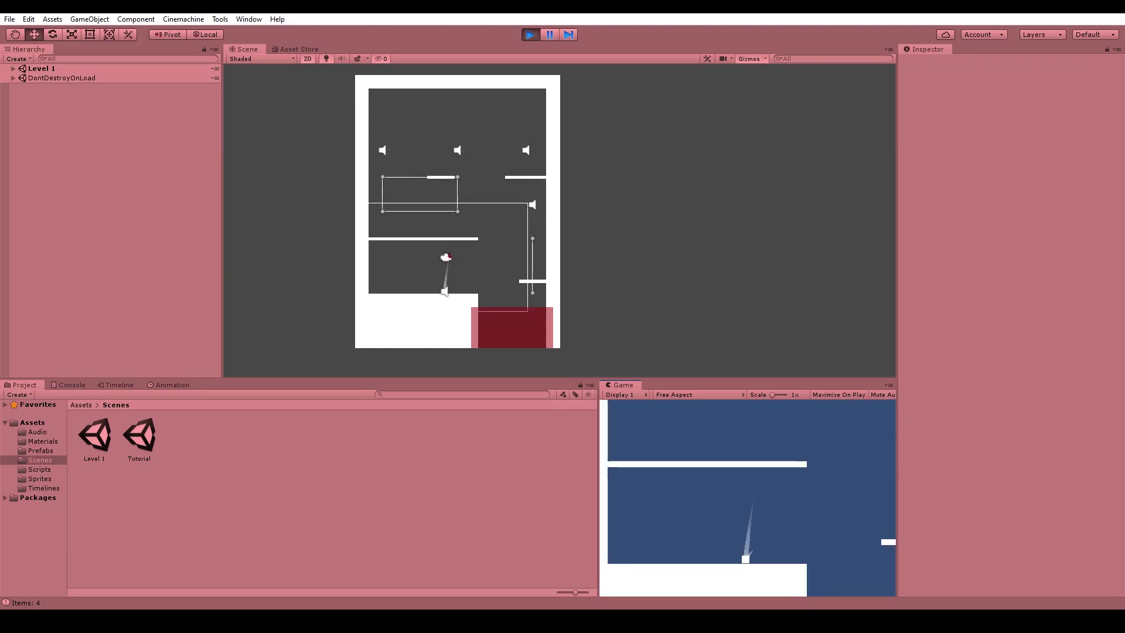
pyautogui.press('Right')
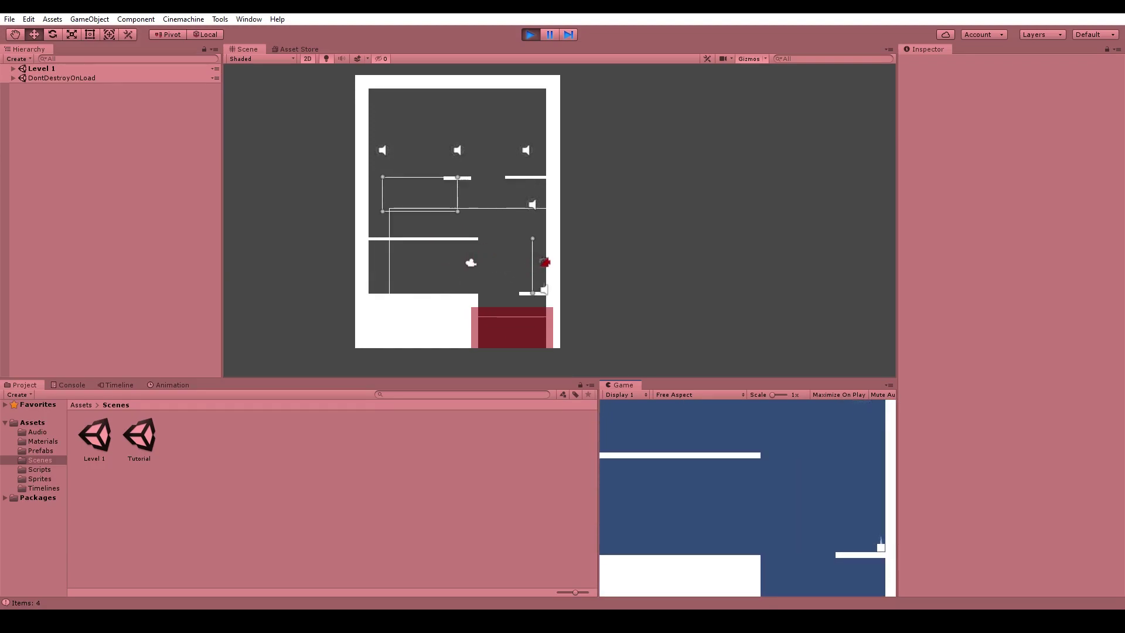
pyautogui.press('space')
pyautogui.press('space')
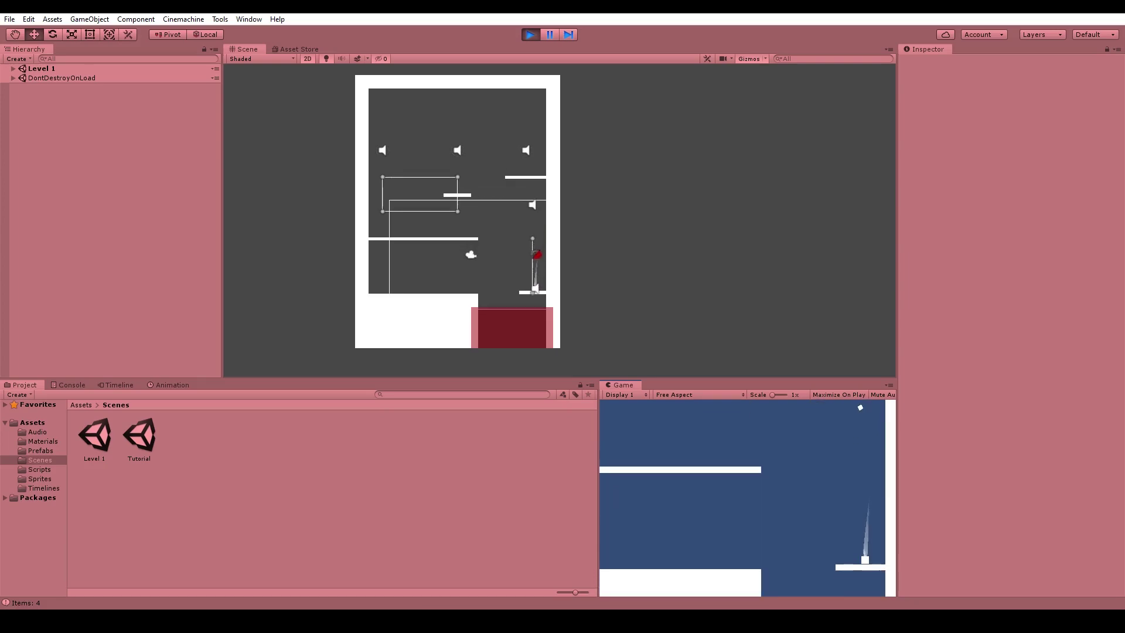
pyautogui.press('space')
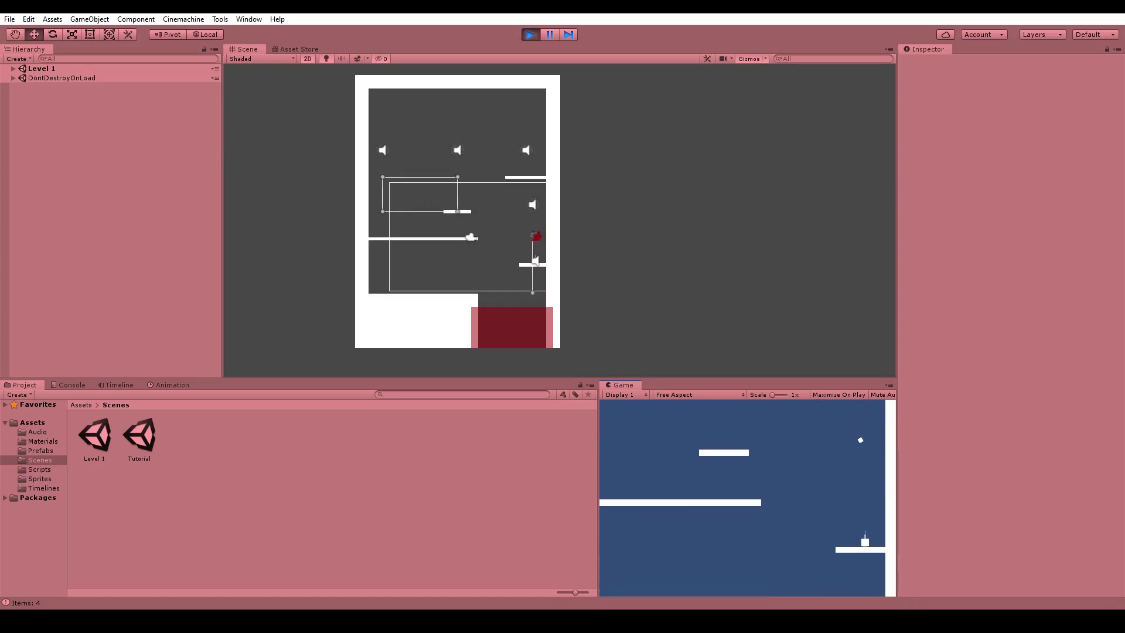
pyautogui.press('space')
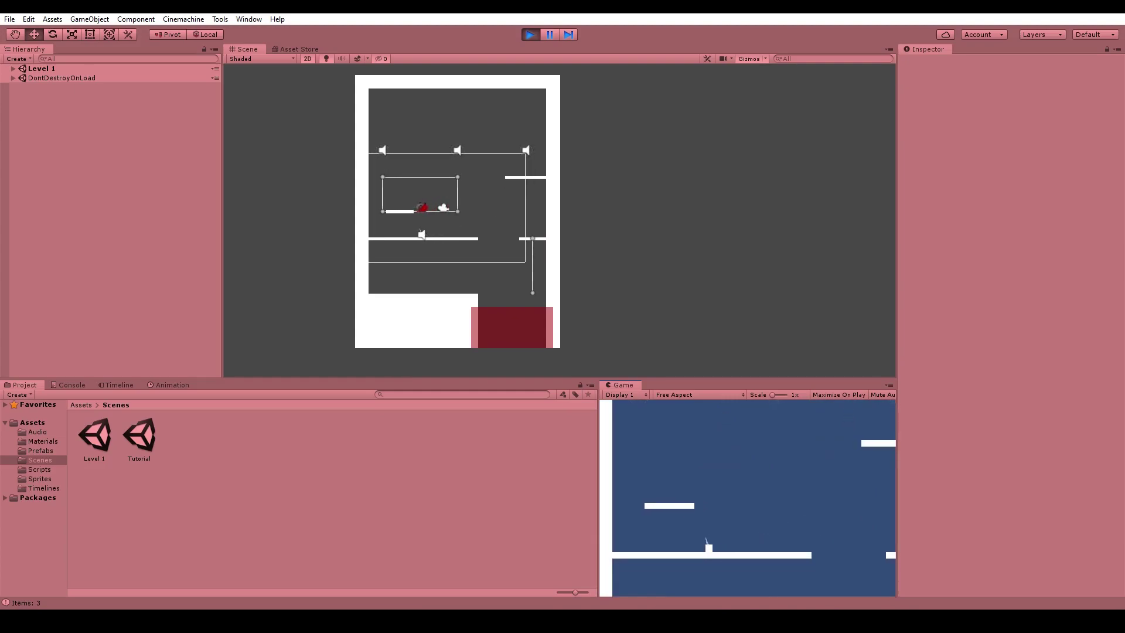
pyautogui.press('space')
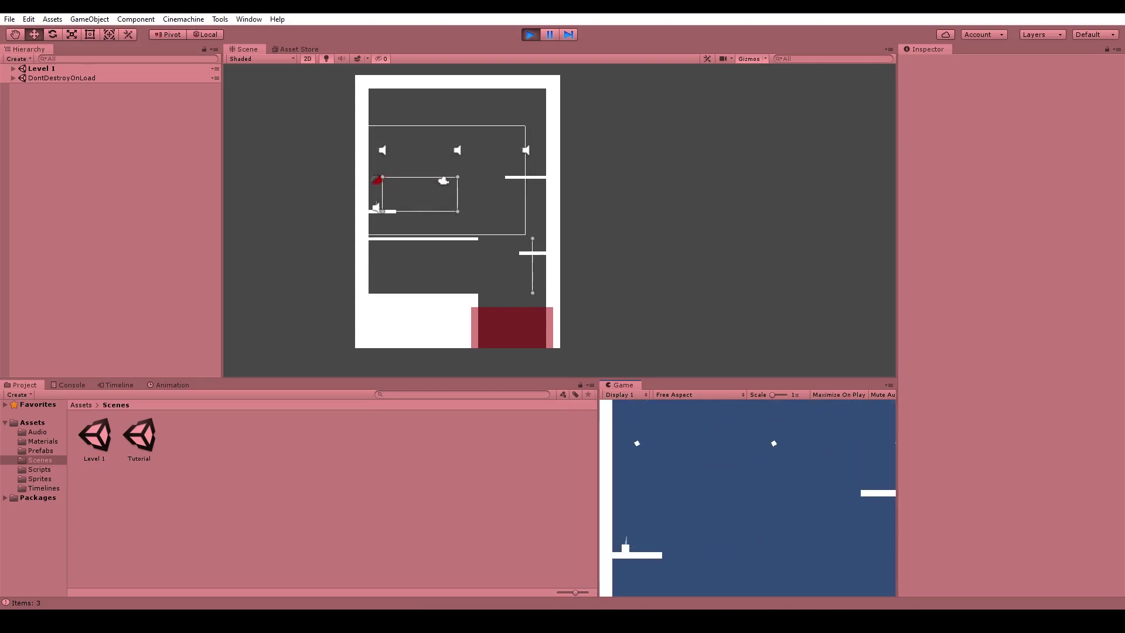
pyautogui.press('space')
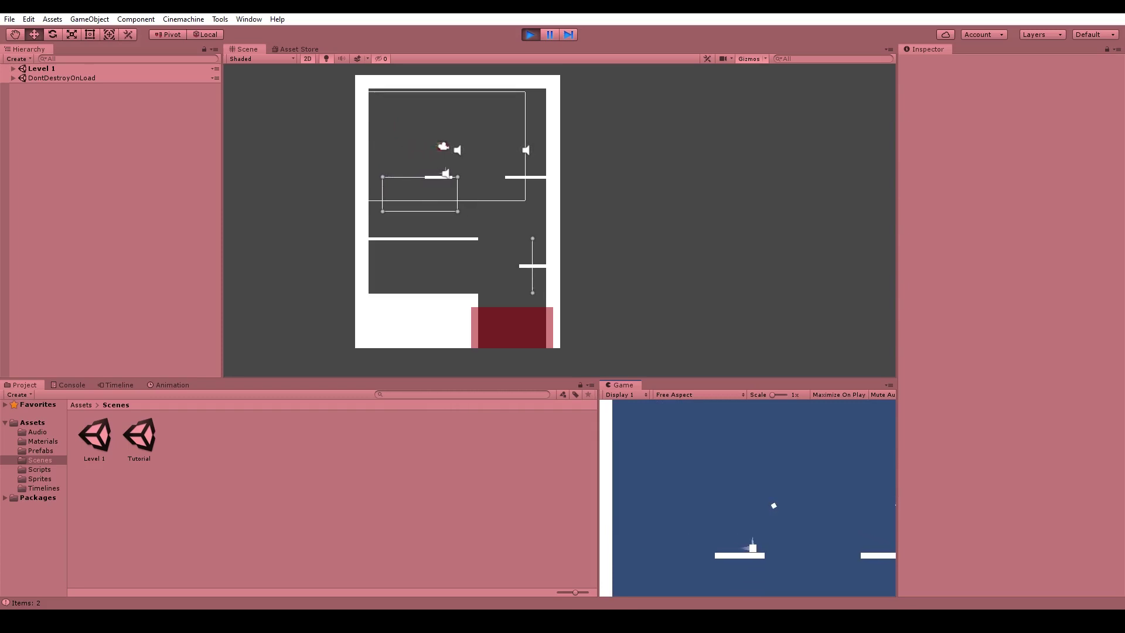
pyautogui.press('space')
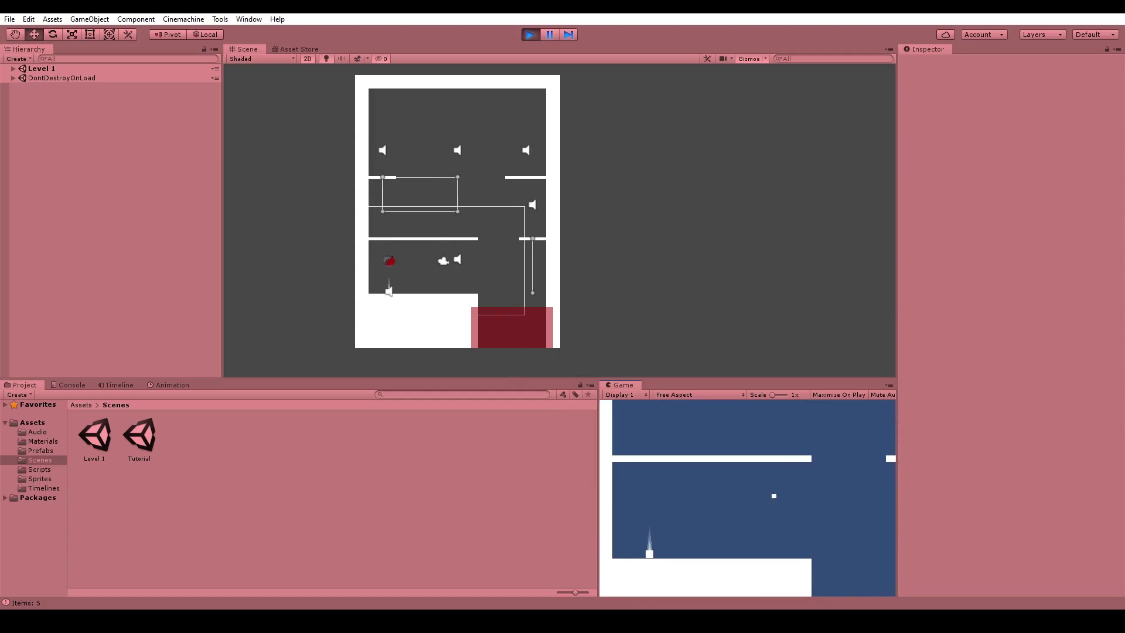
# Jump across Level 1's ledges to collect the last item, then exit Play mode.
pyautogui.press('space')
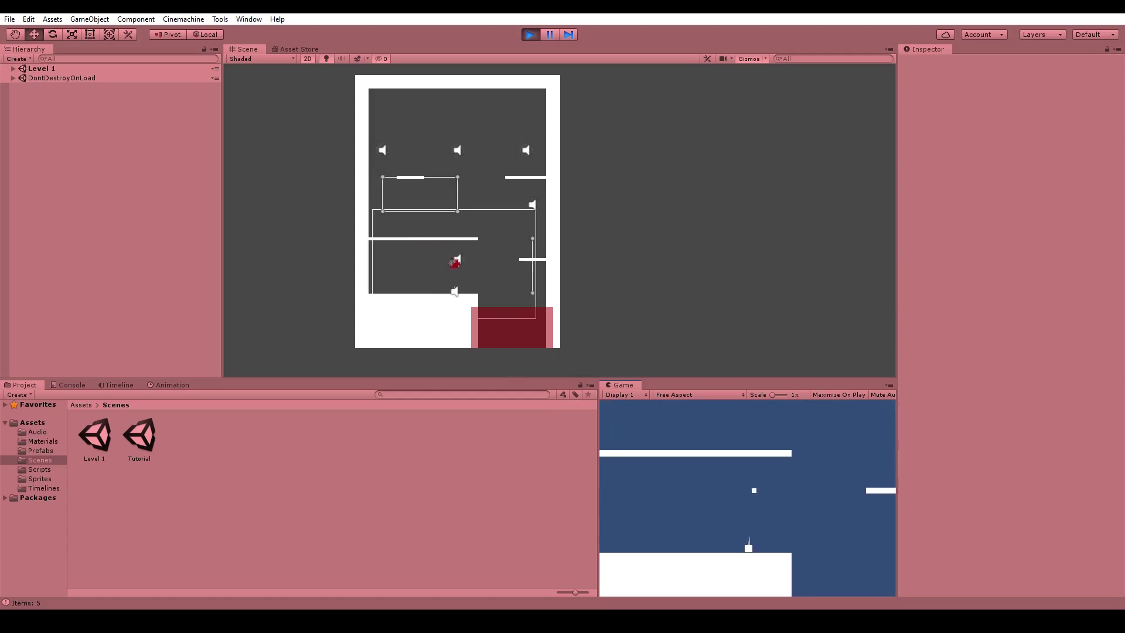
pyautogui.press('space')
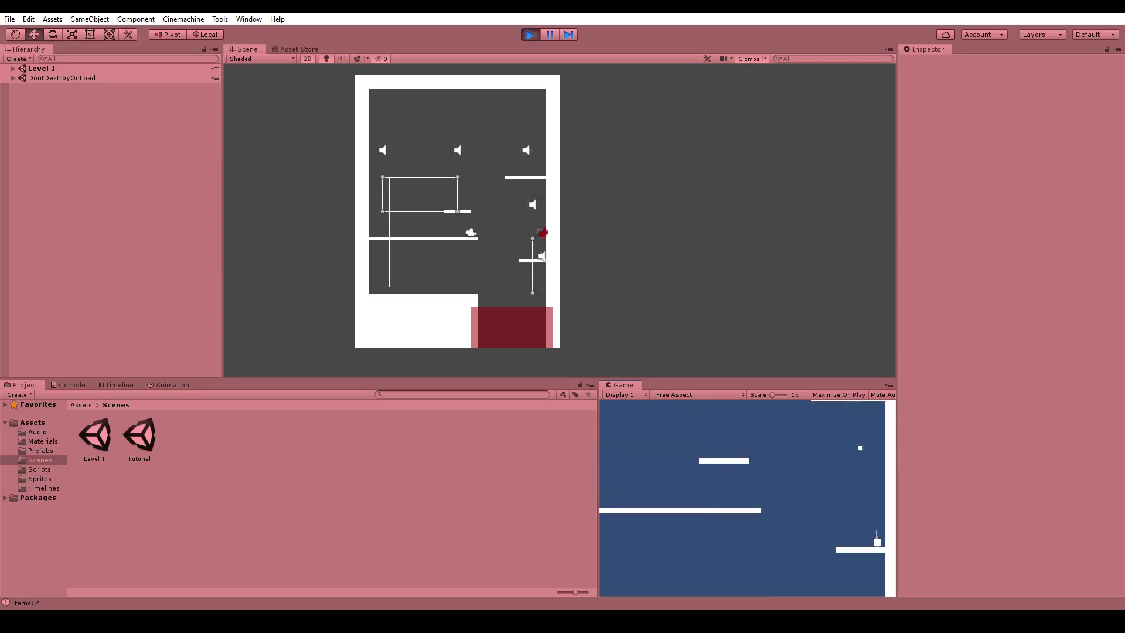
pyautogui.press('space')
pyautogui.press('space')
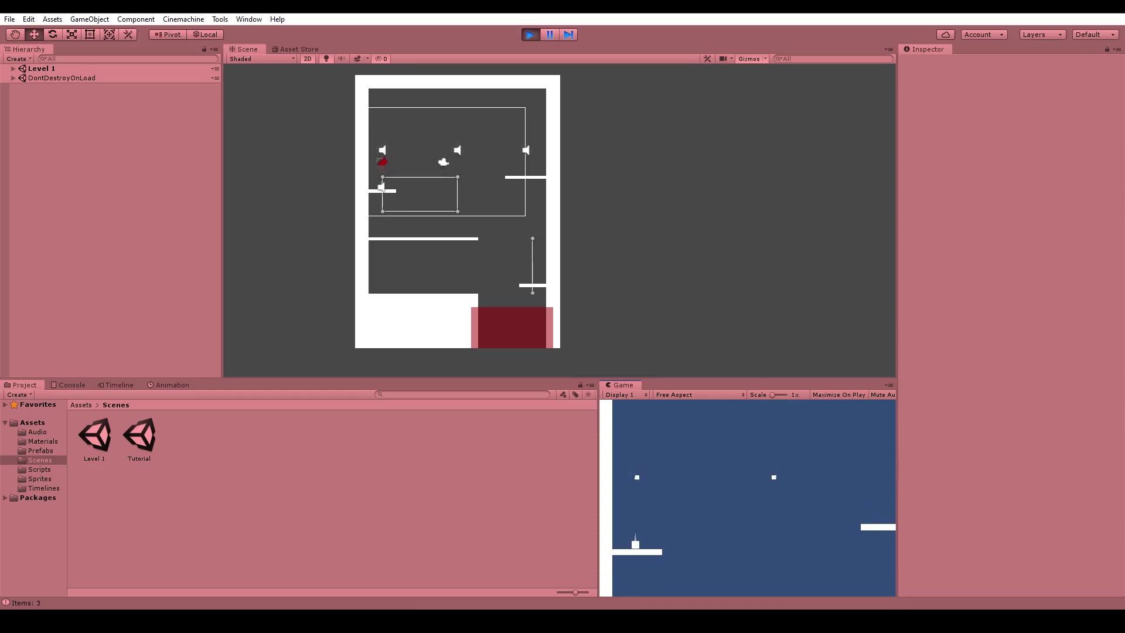
pyautogui.press('space')
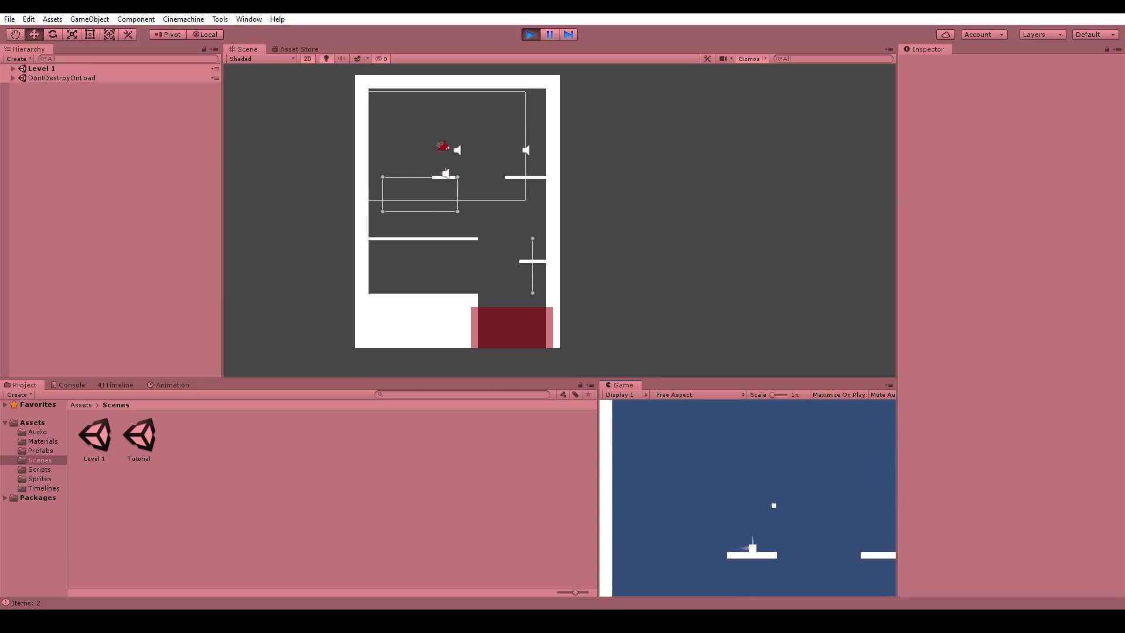
pyautogui.press('space')
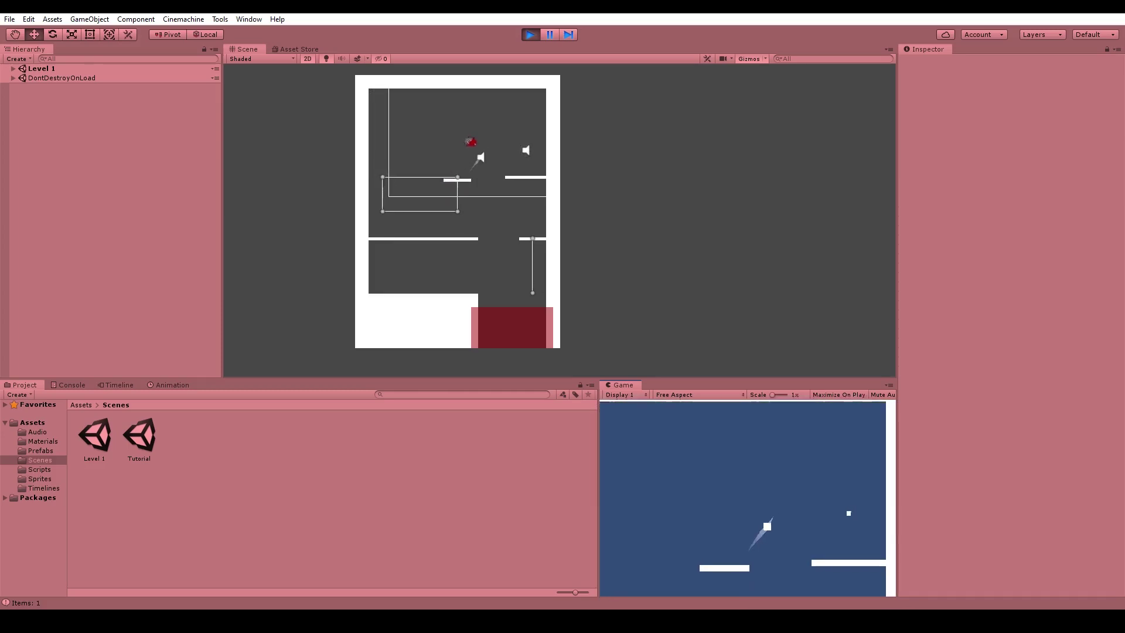
pyautogui.press('space')
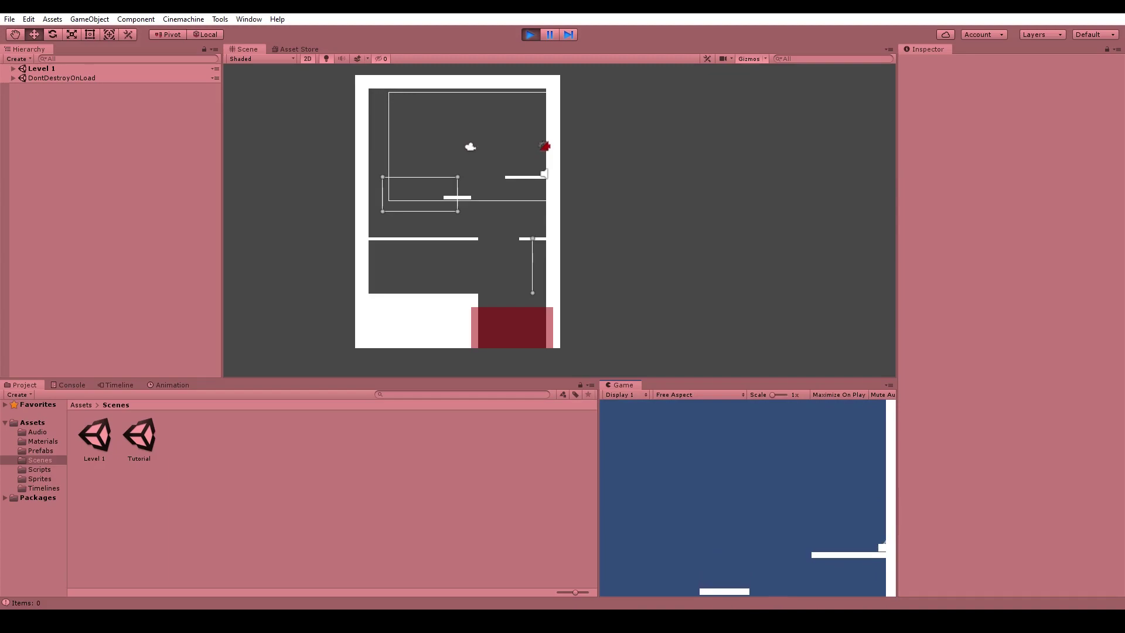
pyautogui.press('space')
pyautogui.press('space')
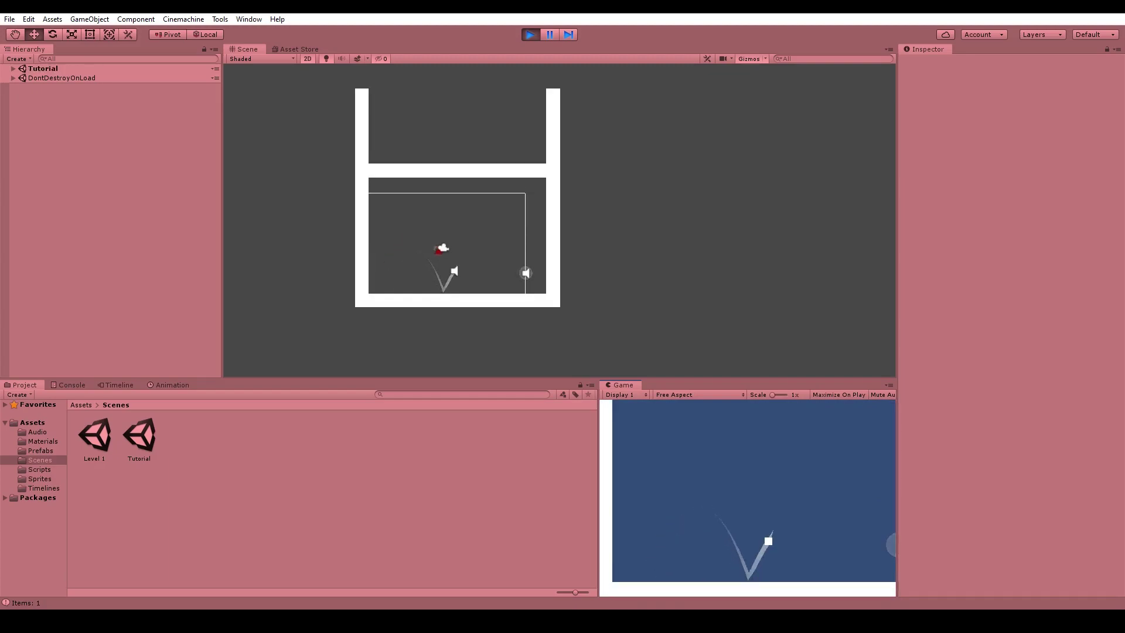
pyautogui.press('space')
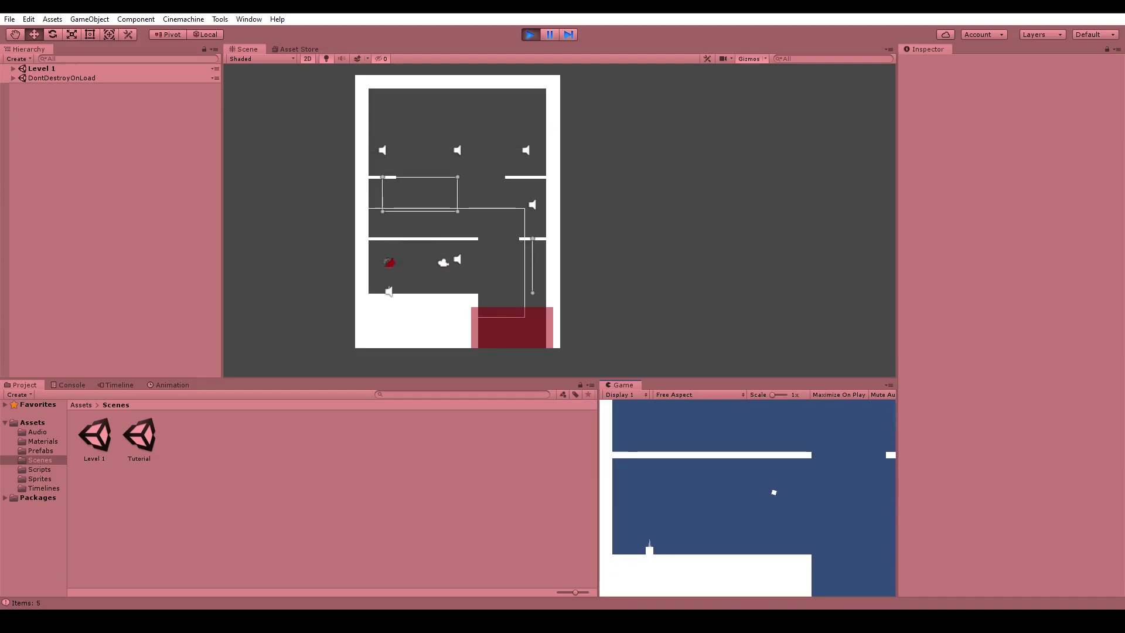
pyautogui.hotkey('ctrl', 'p')
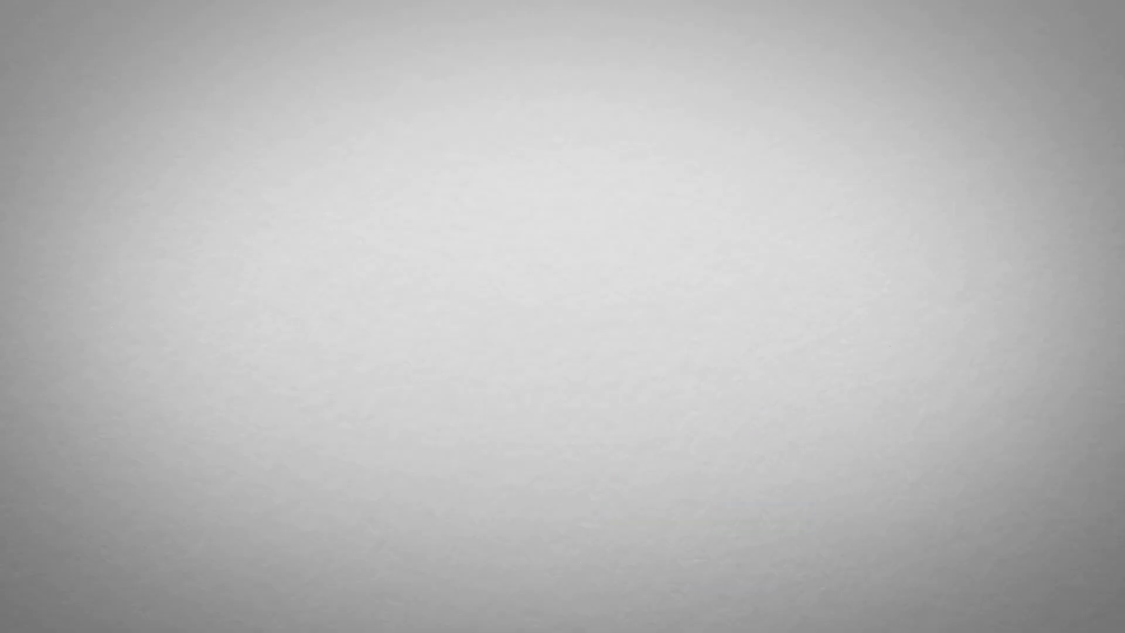